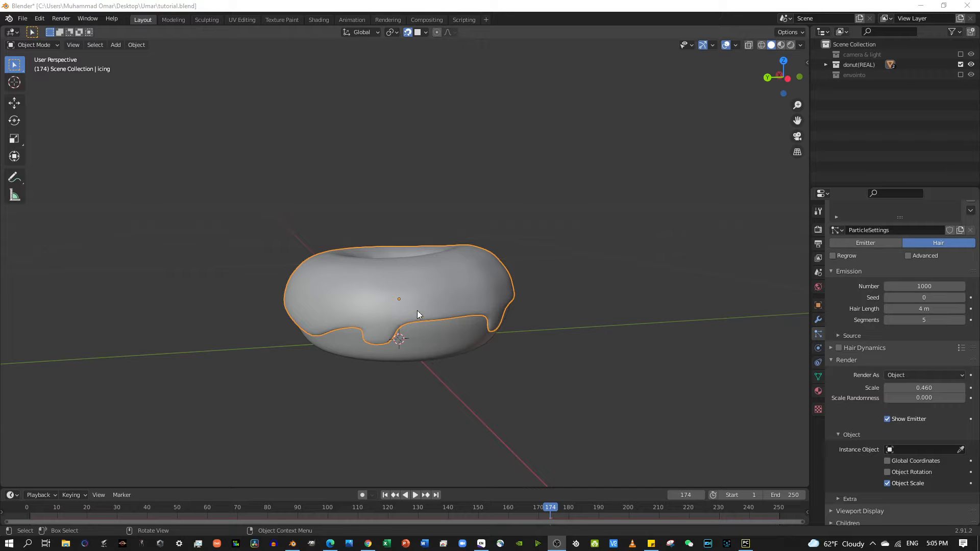
Include the envointo and camera & light collections in the view layer
mouse_move(418, 310)
middle_down()
mouse_move(442, 290)
mouse_move(416, 345)
mouse_move(418, 305)
middle_up()
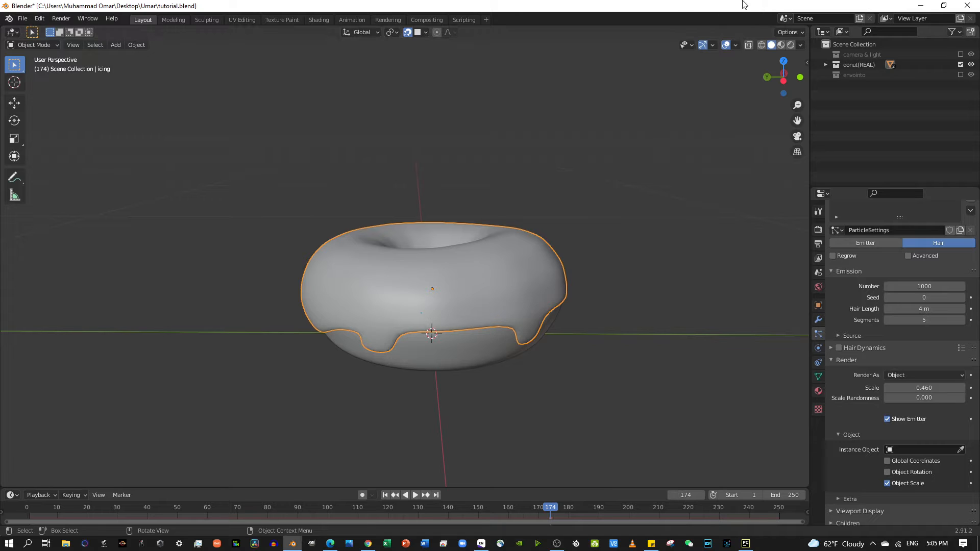
click(862, 76)
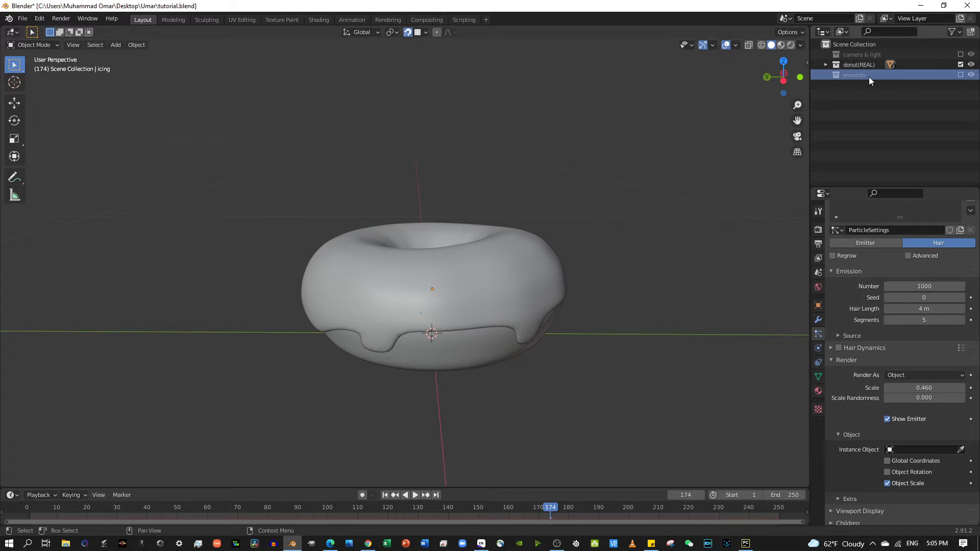
click(511, 282)
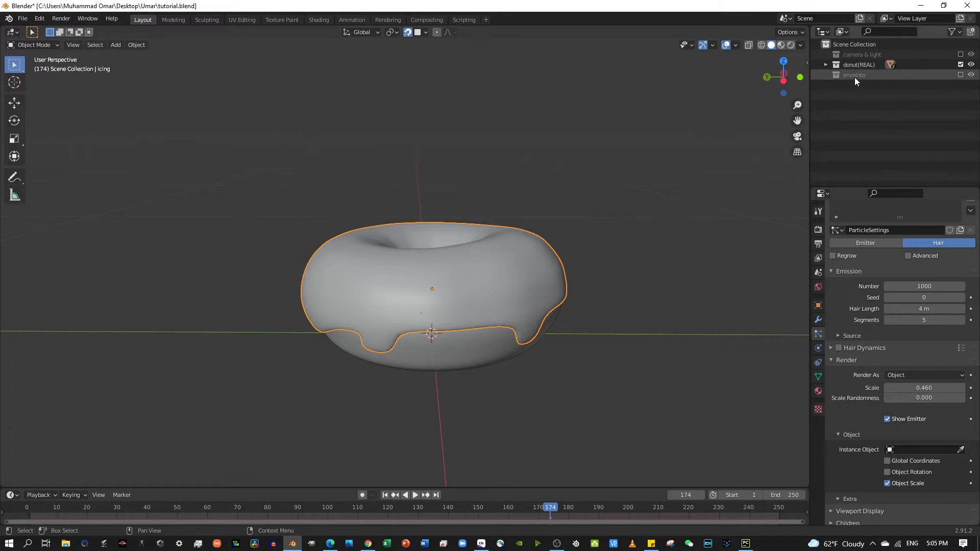
click(961, 74)
click(960, 54)
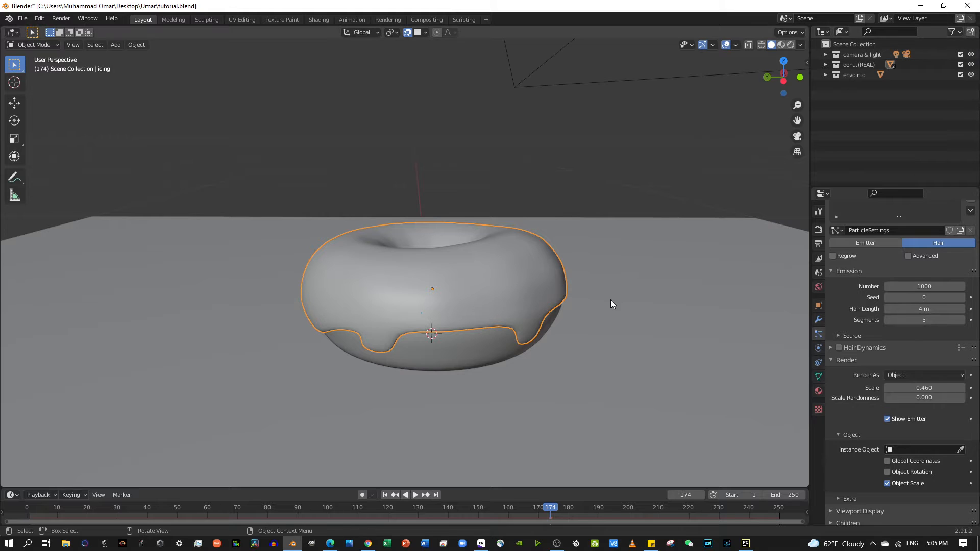
Inspect the donut and icing meshes and the contents of the camera & light collection
scroll(513, 213, down, 4)
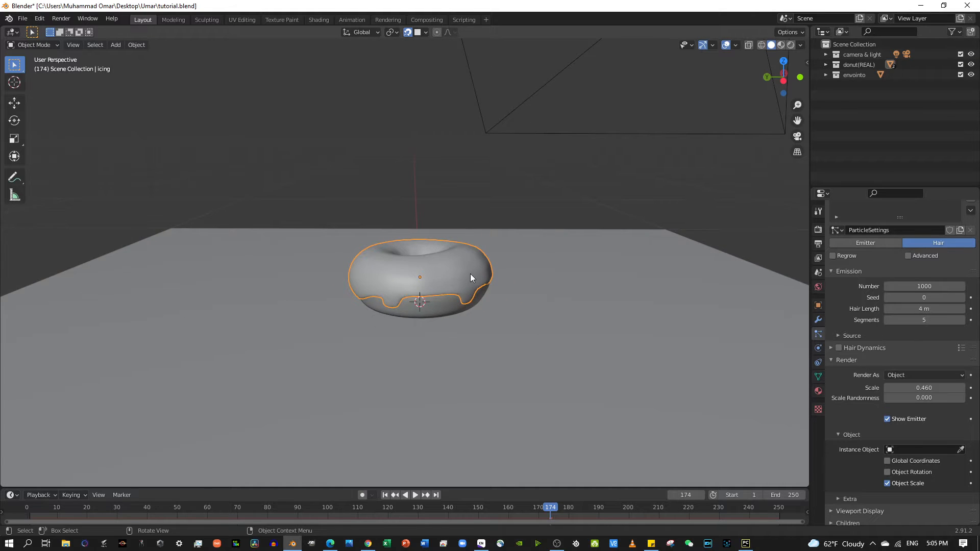
scroll(470, 276, up, 3)
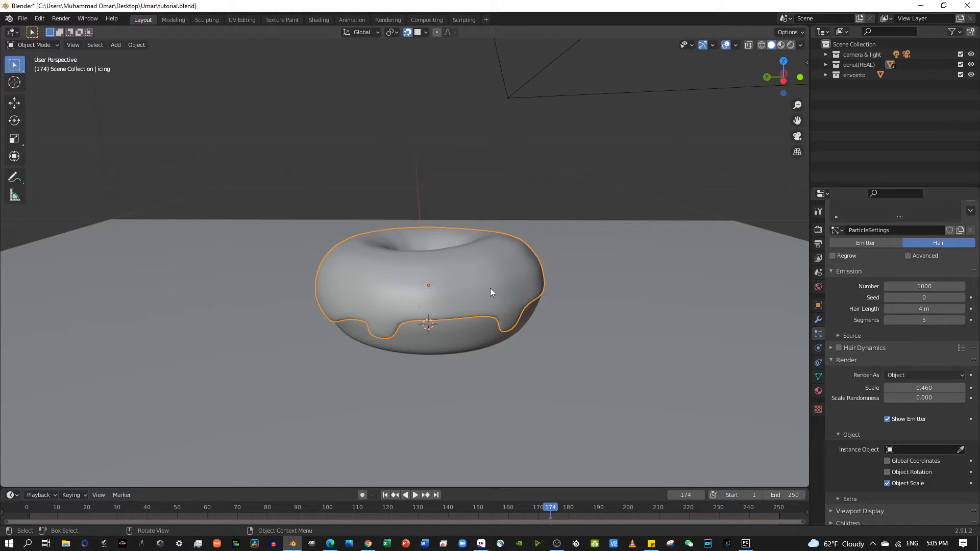
click(456, 319)
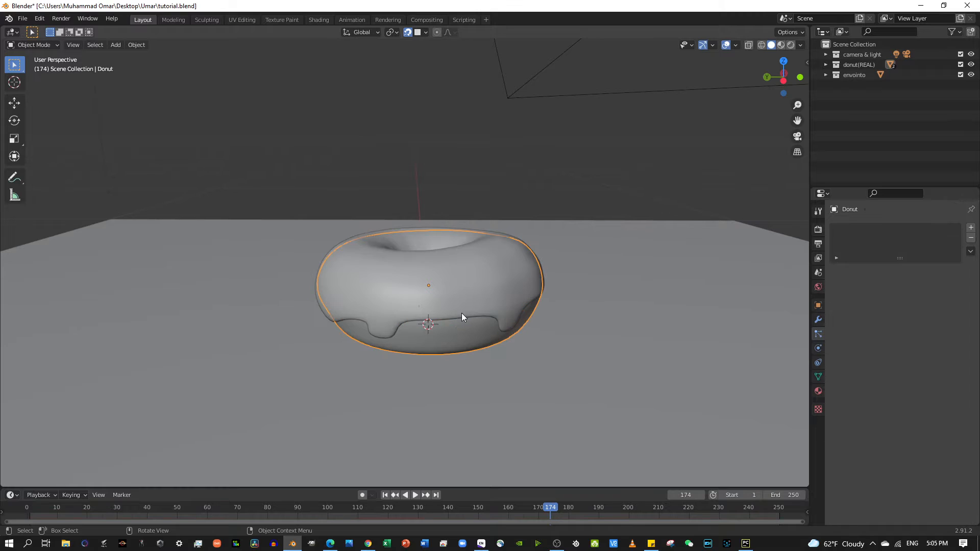
click(469, 275)
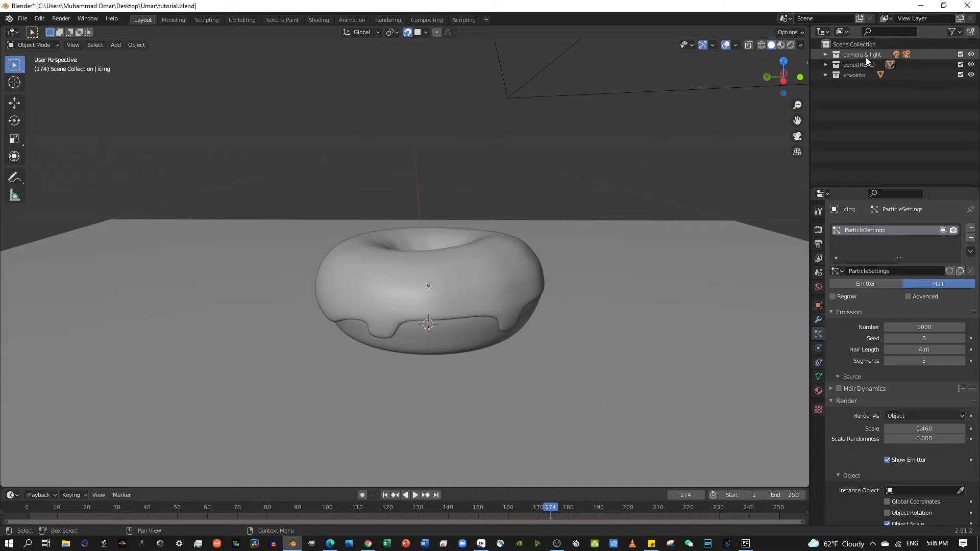
click(825, 54)
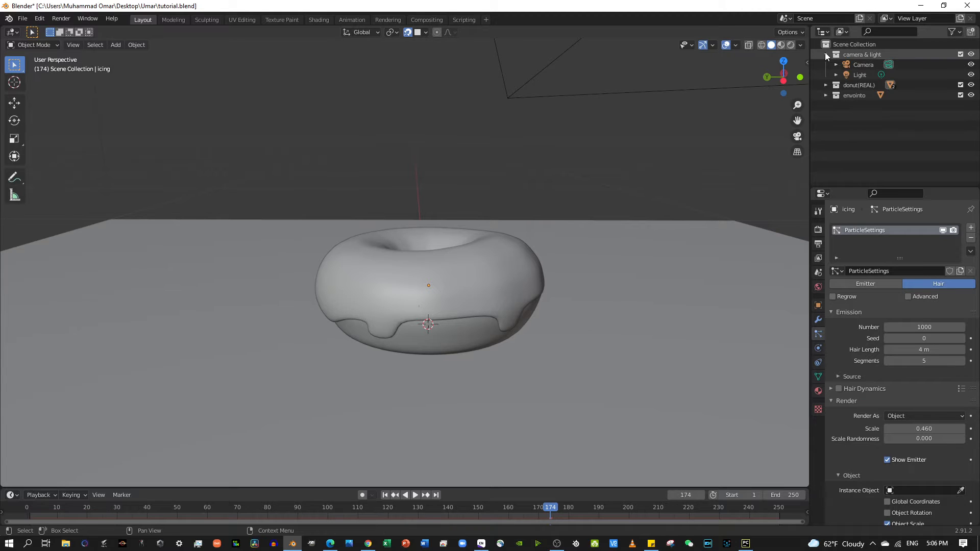
click(825, 54)
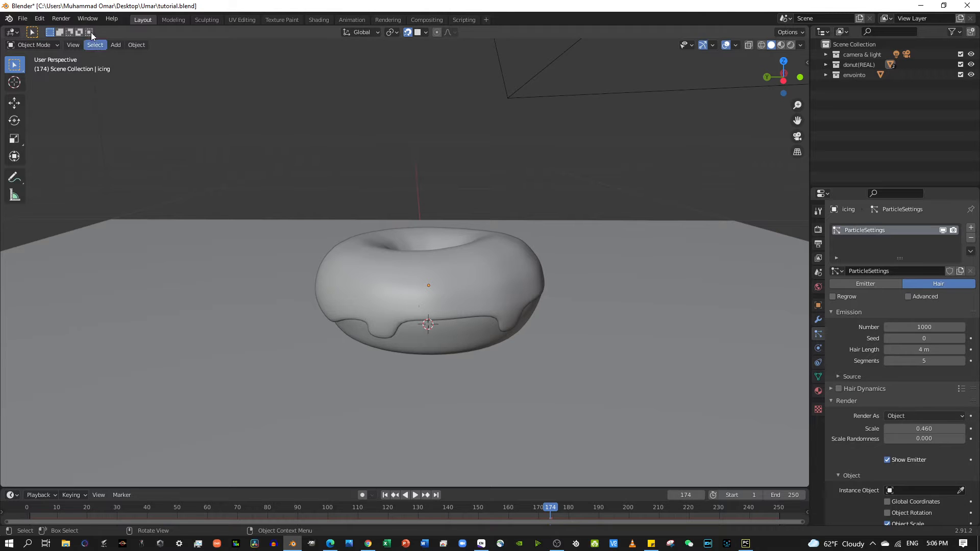
Add a UV sphere mesh at the world origin
click(116, 45)
mouse_move(123, 56)
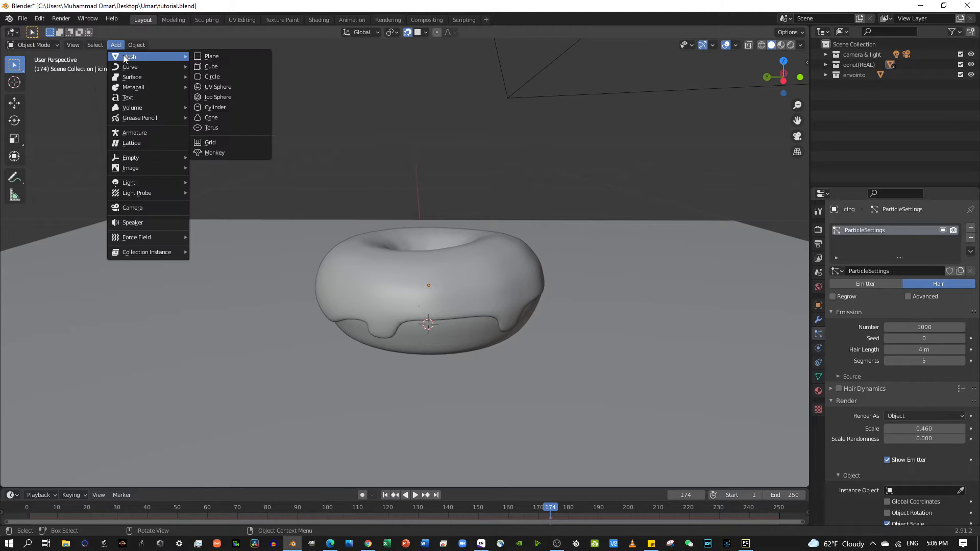
click(238, 86)
scroll(281, 181, down, 4)
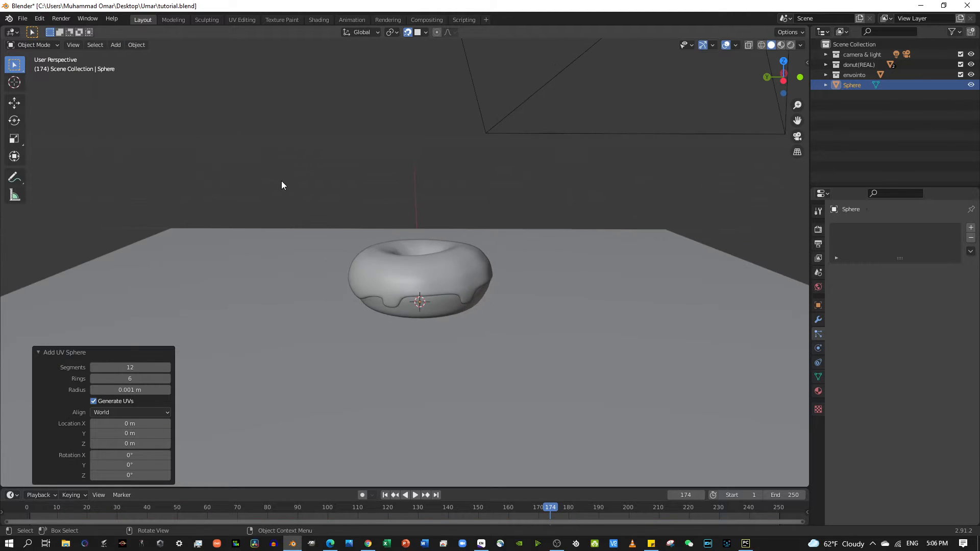
scroll(284, 184, down, 3)
scroll(285, 184, up, 3)
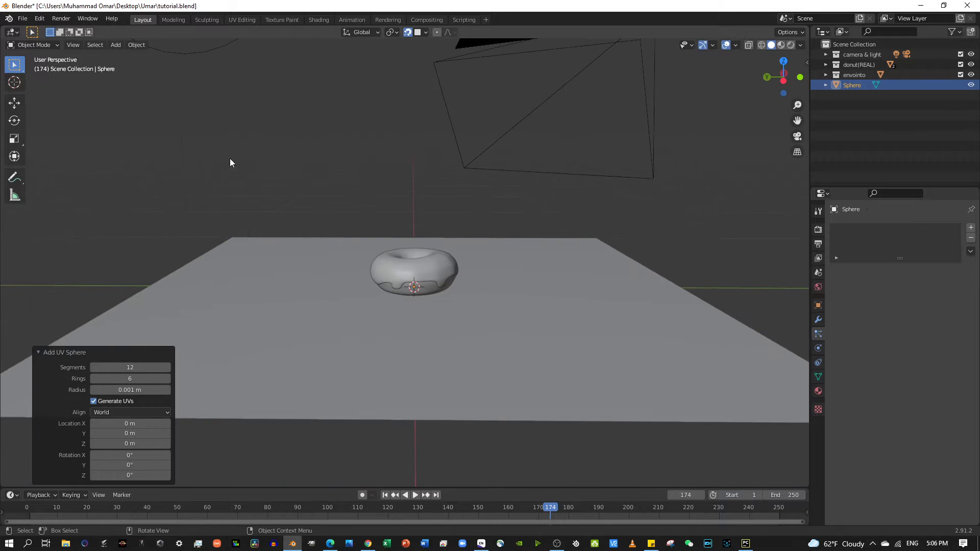
Add a second UV sphere at the world origin and keep this new sphere selected
click(122, 44)
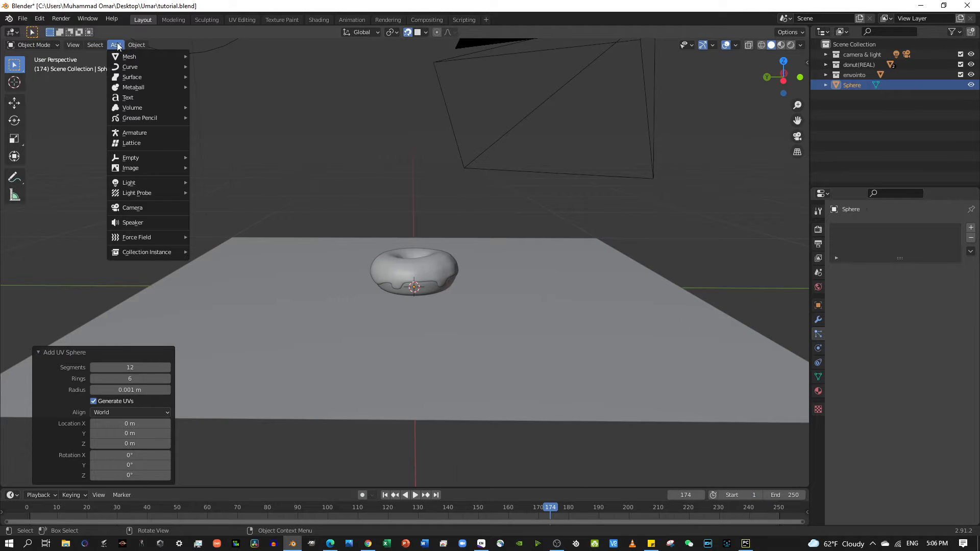
mouse_move(188, 56)
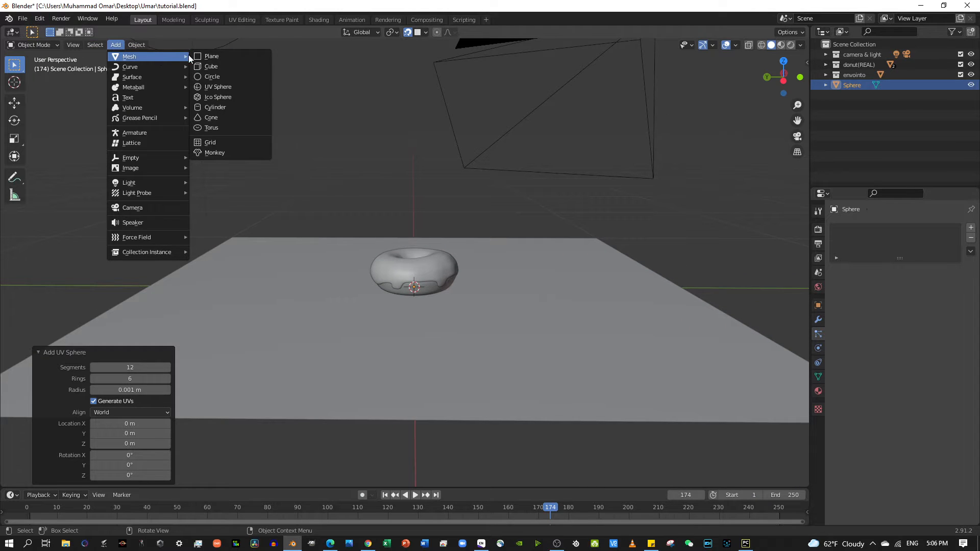
click(231, 85)
scroll(263, 111, down, 5)
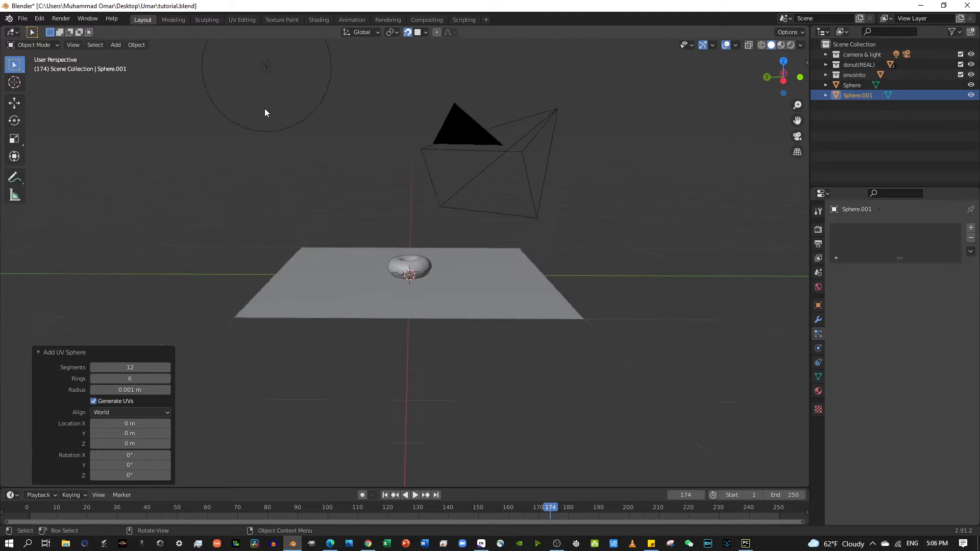
click(896, 86)
click(900, 98)
Exclude the envointo, donut(REAL) and camera & light collections from the view layer to isolate the spheres
scroll(380, 197, up, 6)
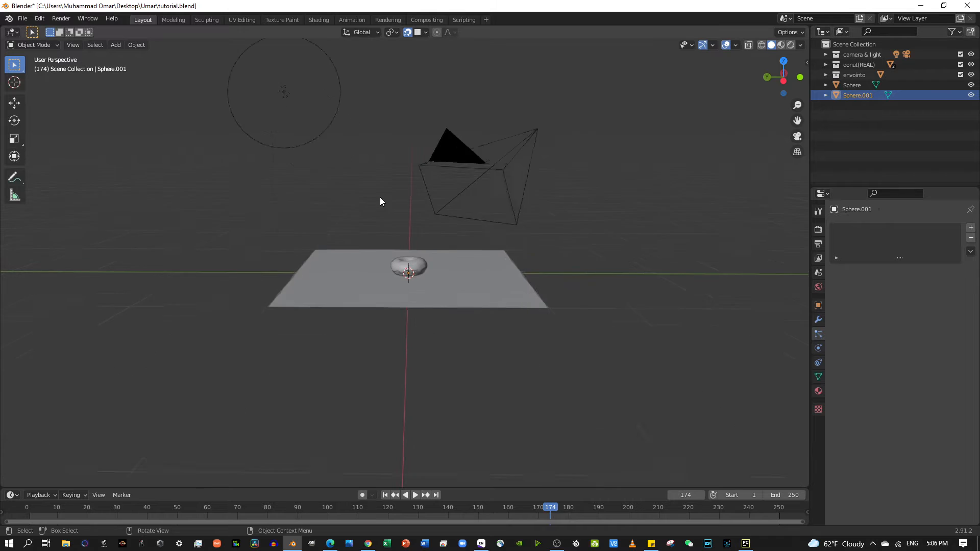
scroll(408, 323, up, 3)
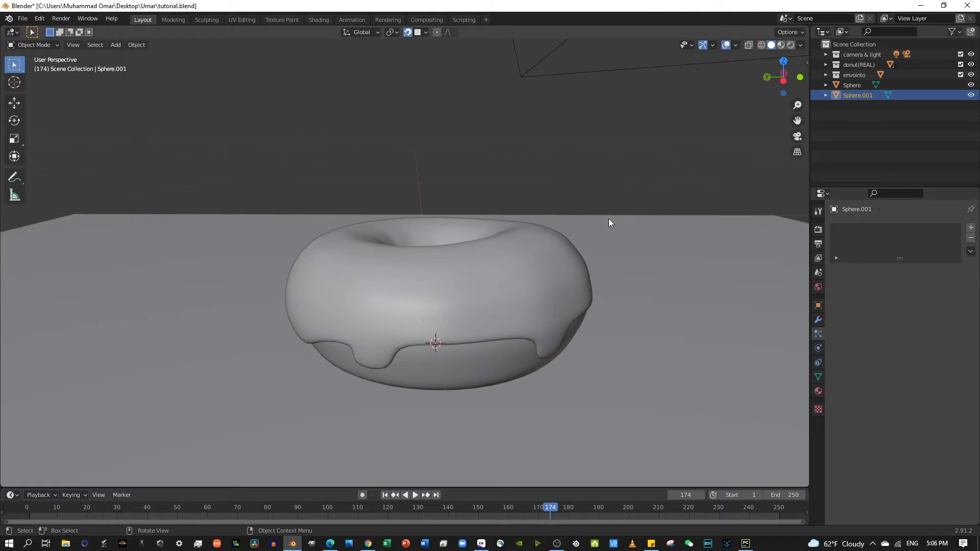
click(960, 74)
click(961, 65)
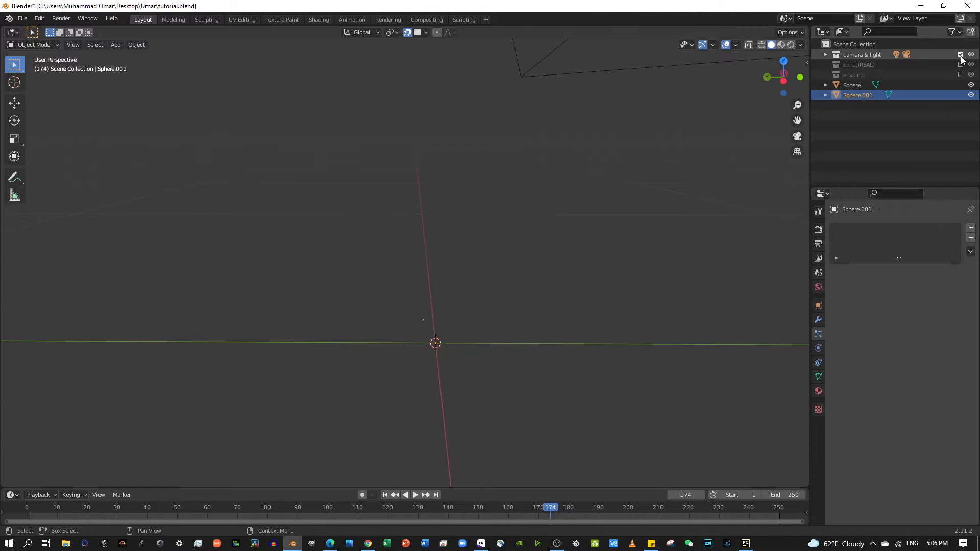
click(960, 54)
Scale the second sphere up uniformly by a factor of about 99.6 and enlarge it slightly once more
middle_drag(300, 394, 420, 367)
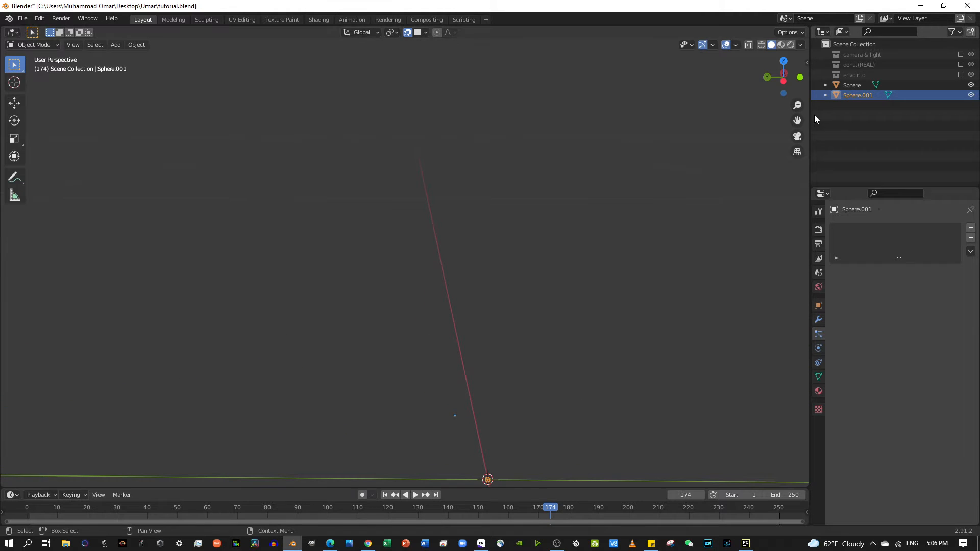
drag(797, 121, 728, 0)
scroll(481, 416, up, 1)
scroll(482, 416, up, 2)
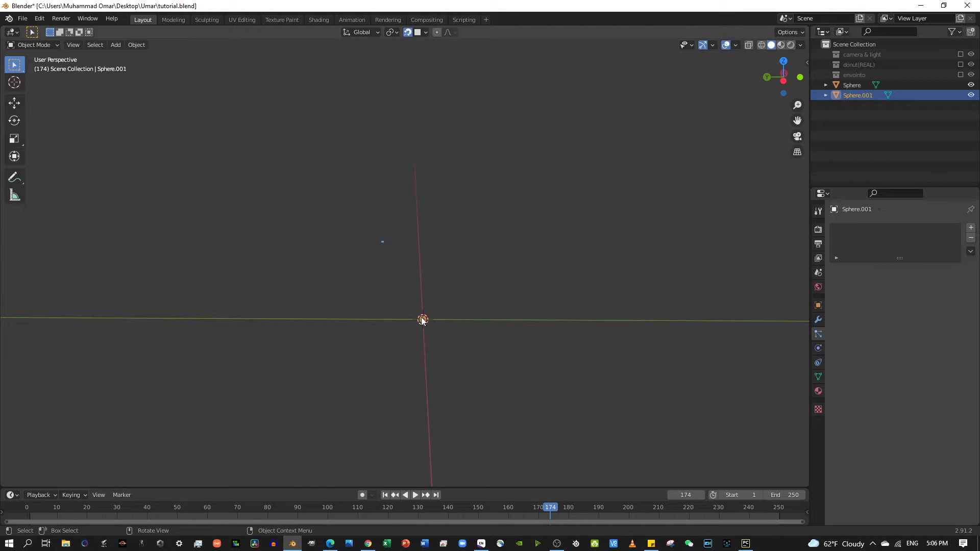
key(s)
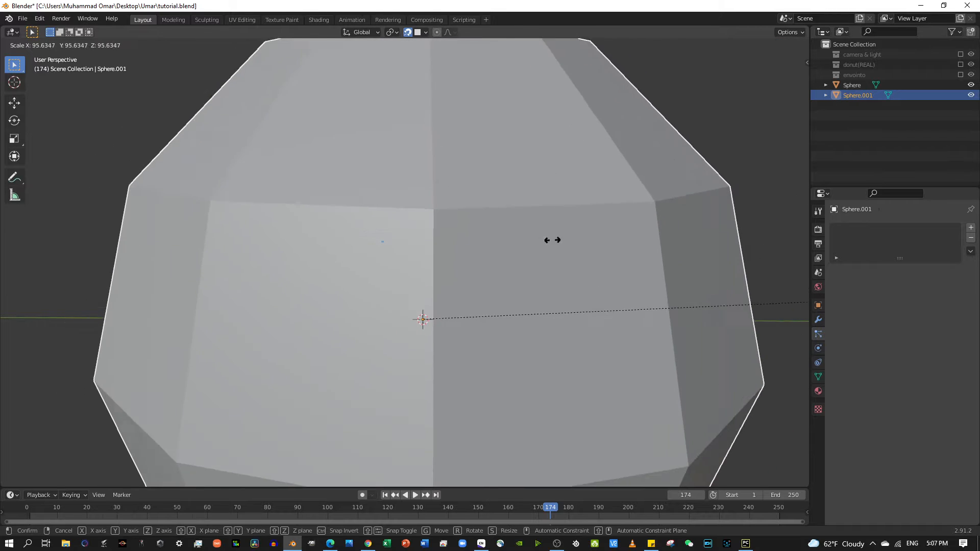
click(642, 205)
scroll(543, 261, down, 8)
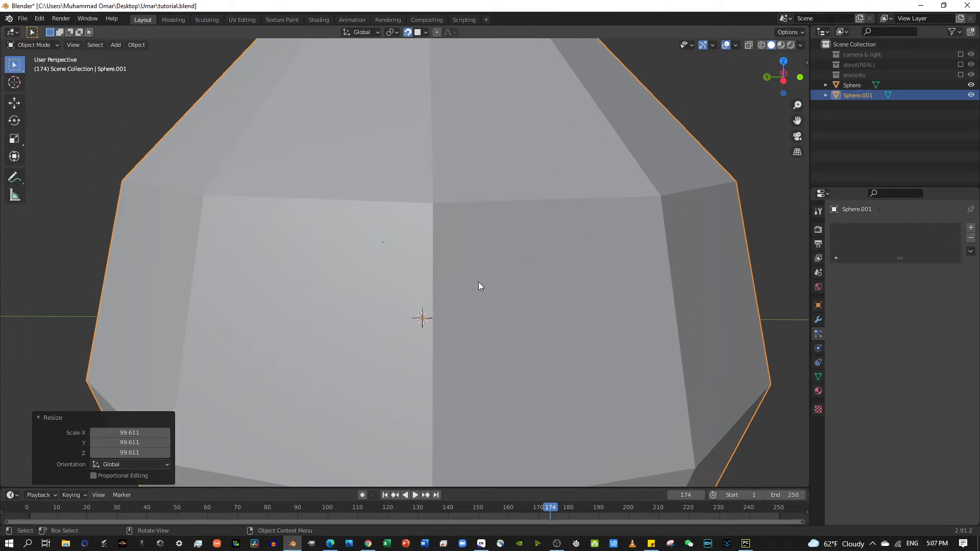
scroll(418, 299, down, 6)
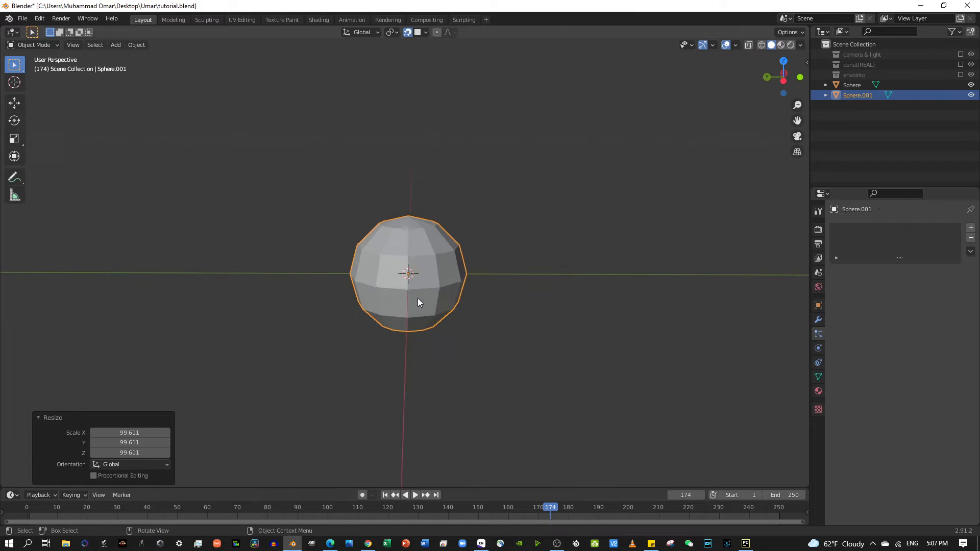
key(s)
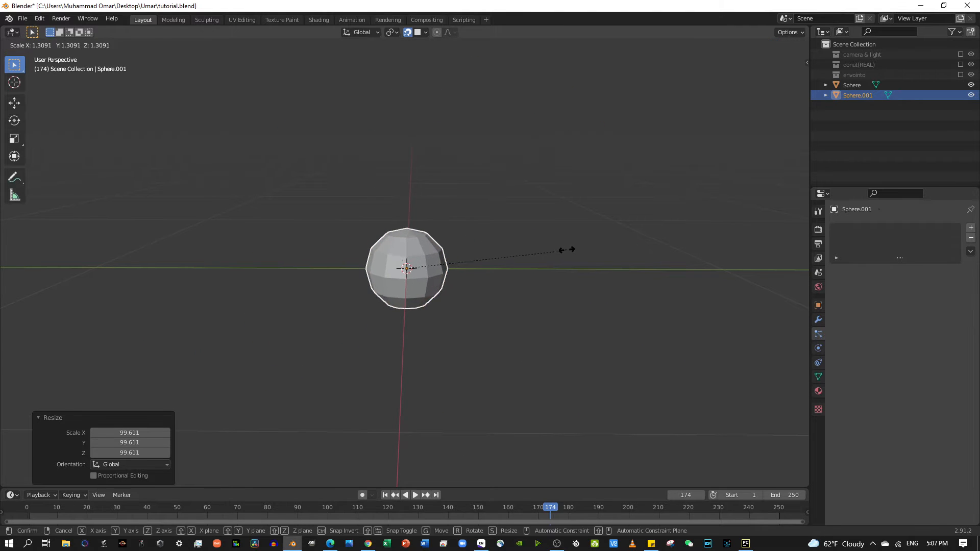
click(578, 246)
Scale the first sphere uniformly by about 0.85 and delete it from the scene
click(932, 85)
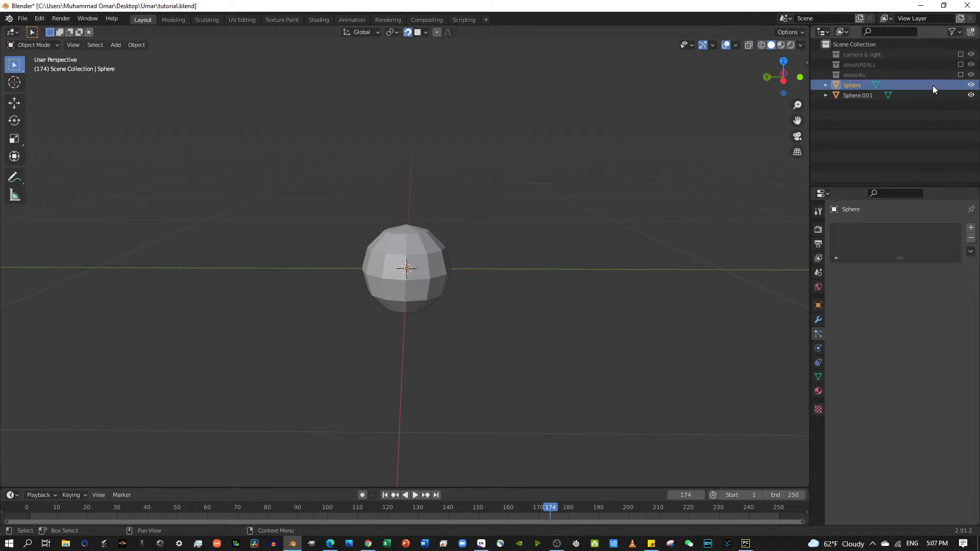
key(s)
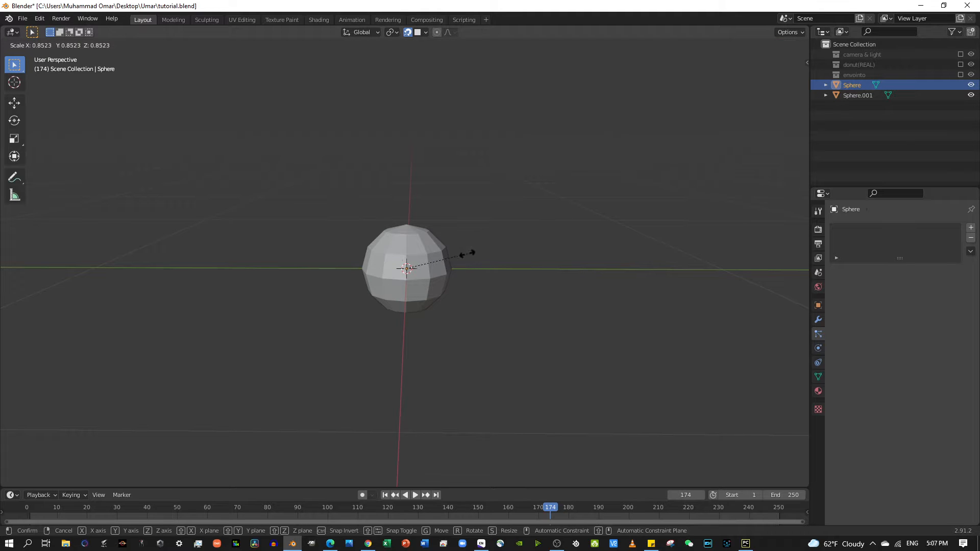
click(461, 251)
key(x)
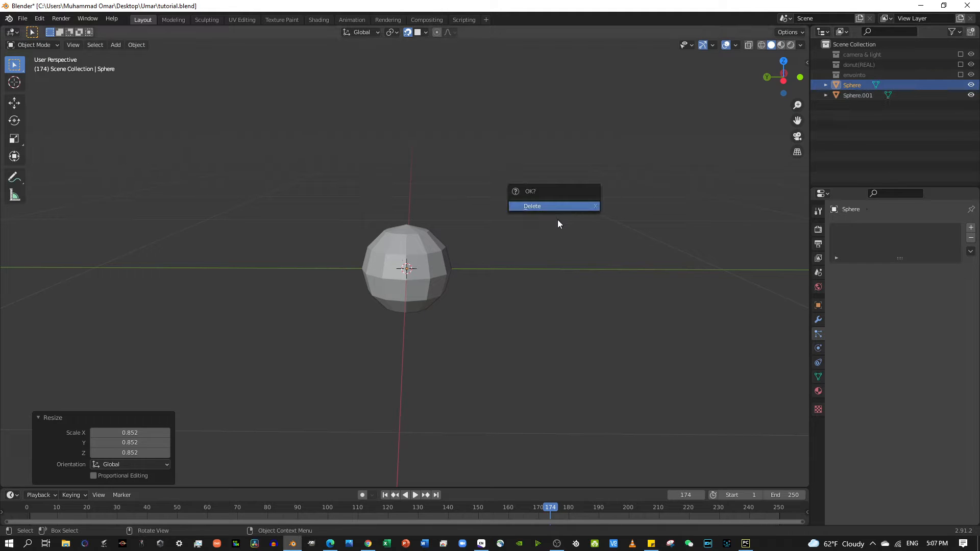
click(557, 210)
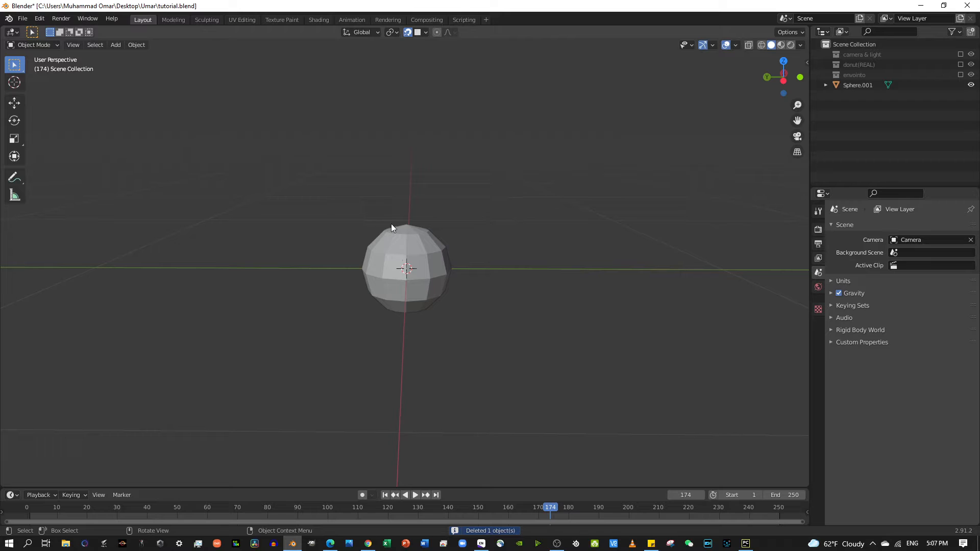
Select the remaining sphere, show its modifier properties and apply smooth shading to it
click(437, 256)
scroll(463, 249, up, 4)
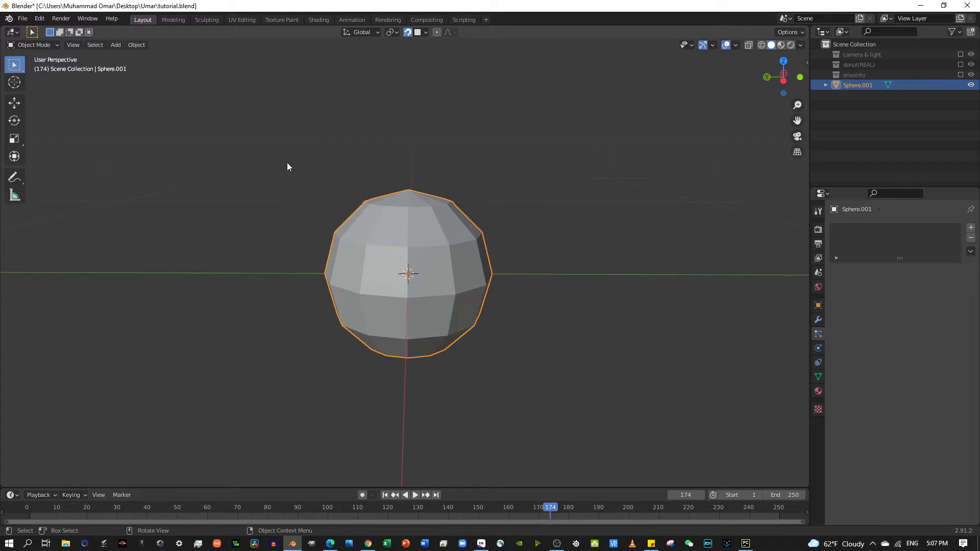
click(818, 320)
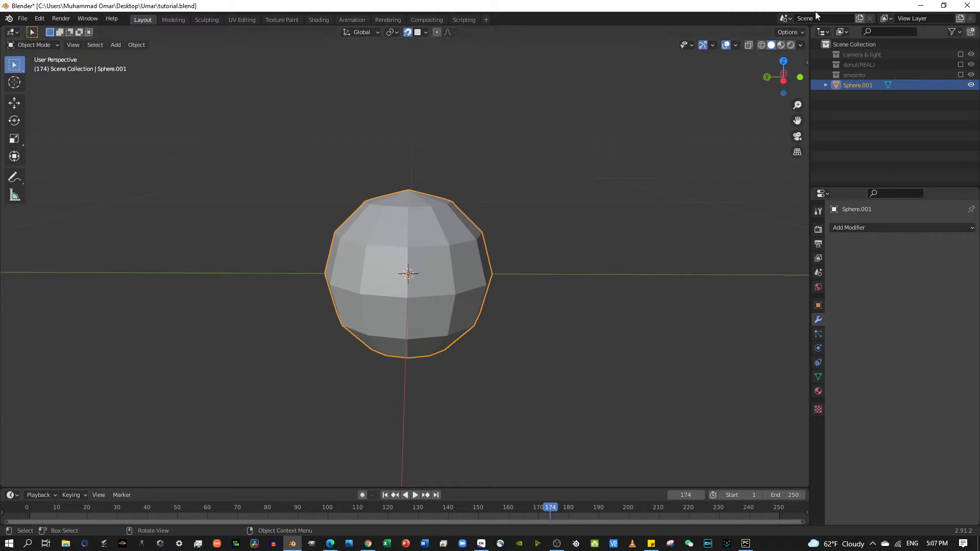
click(830, 18)
click(117, 46)
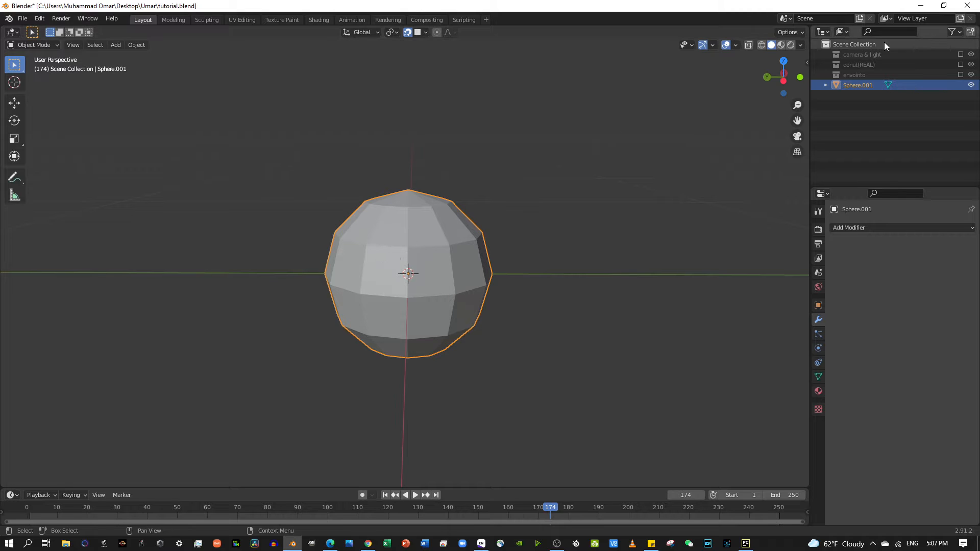
right_click(415, 258)
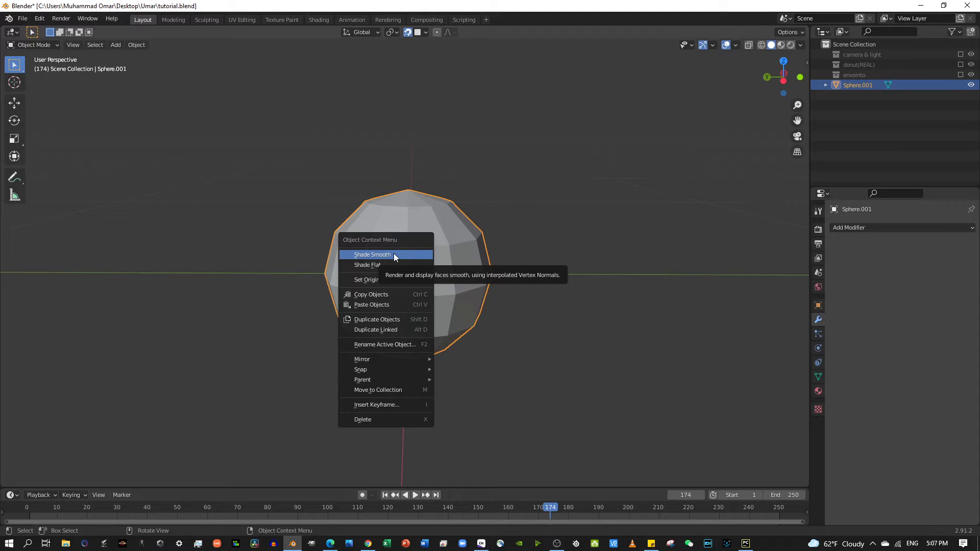
click(394, 254)
scroll(400, 254, down, 2)
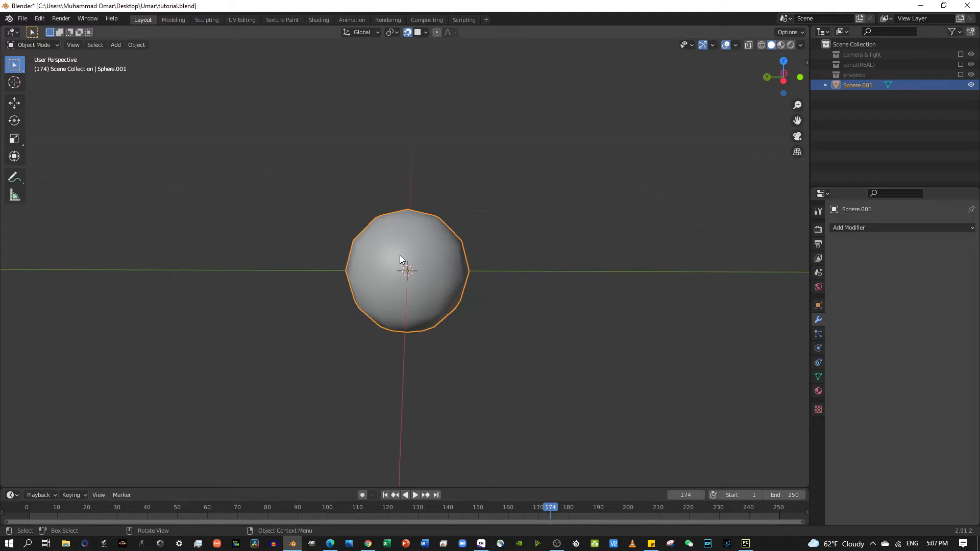
scroll(400, 256, up, 1)
scroll(390, 277, up, 3)
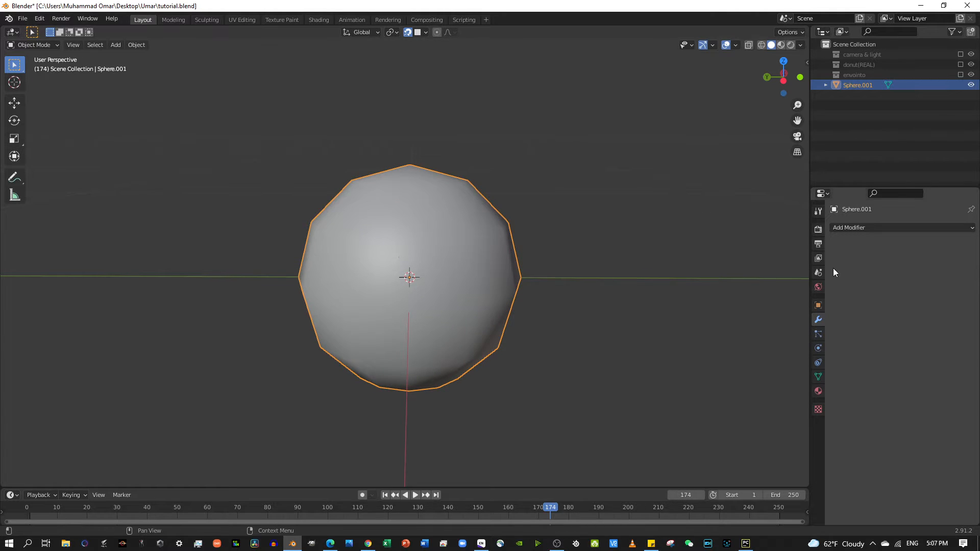
Add a Subdivision Surface modifier to the sphere and set its viewport level to 2
click(849, 228)
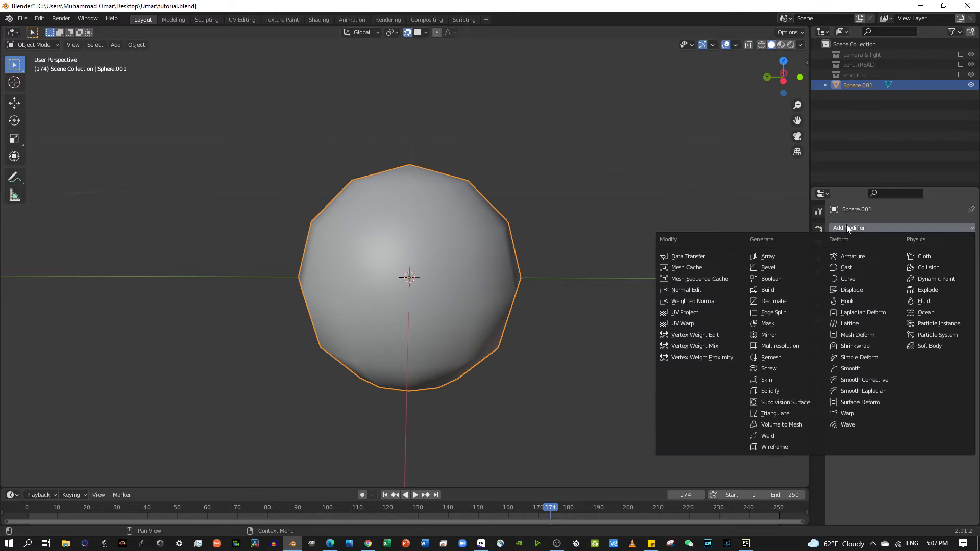
click(780, 403)
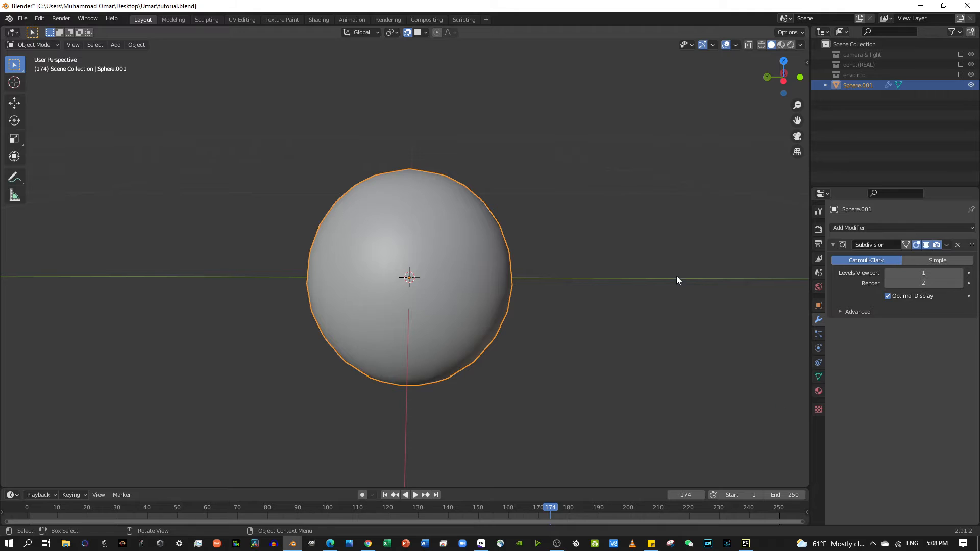
click(960, 273)
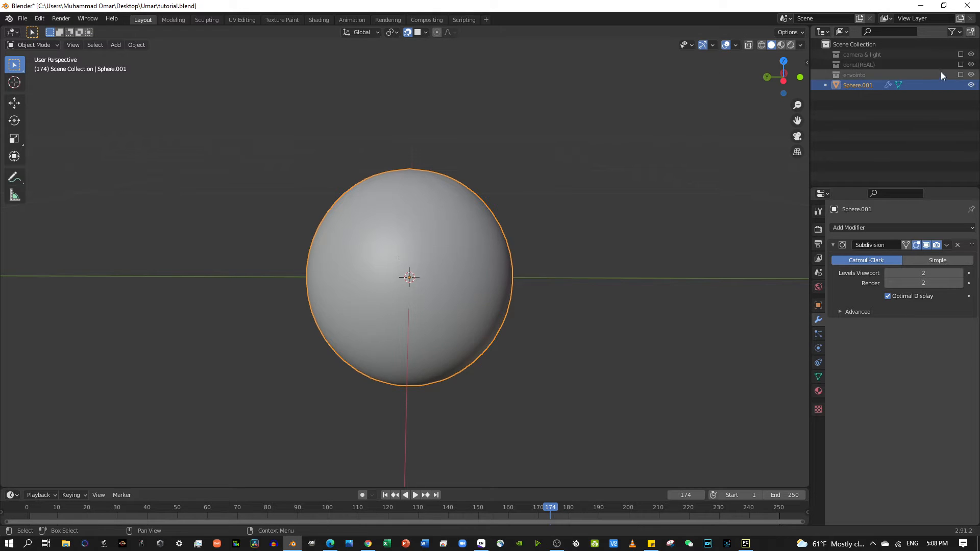
Include the donut(REAL) collection in the view layer again and scale the sphere down uniformly by about 0.153
click(961, 65)
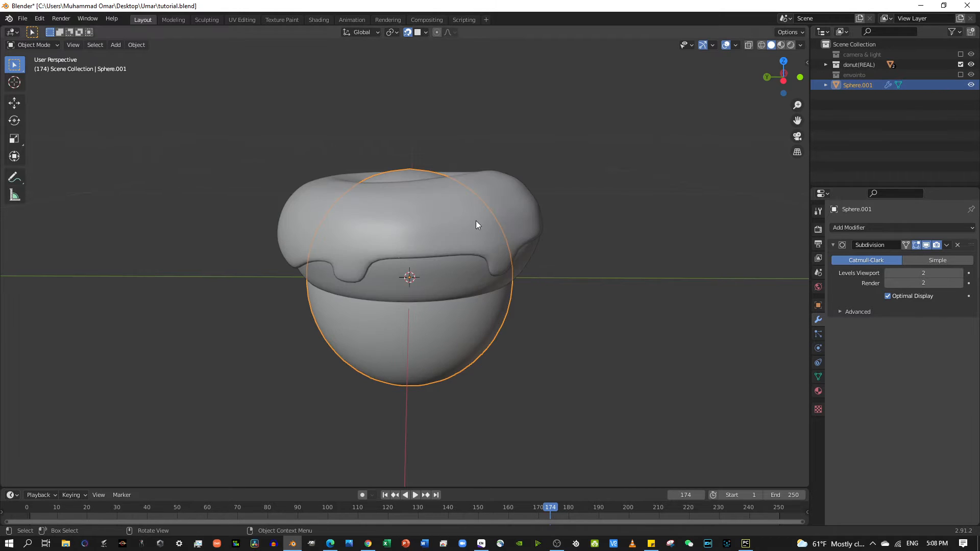
middle_drag(587, 230, 565, 243)
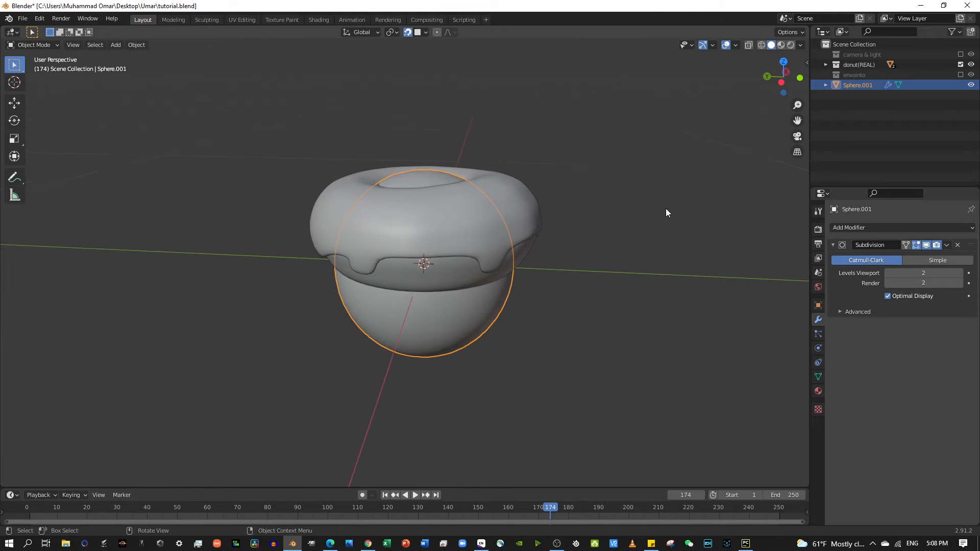
key(s)
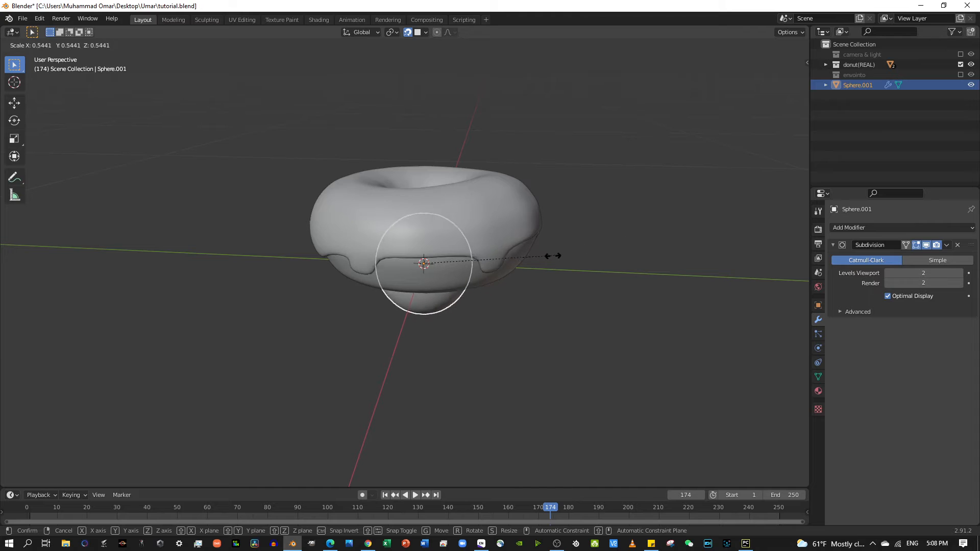
click(459, 277)
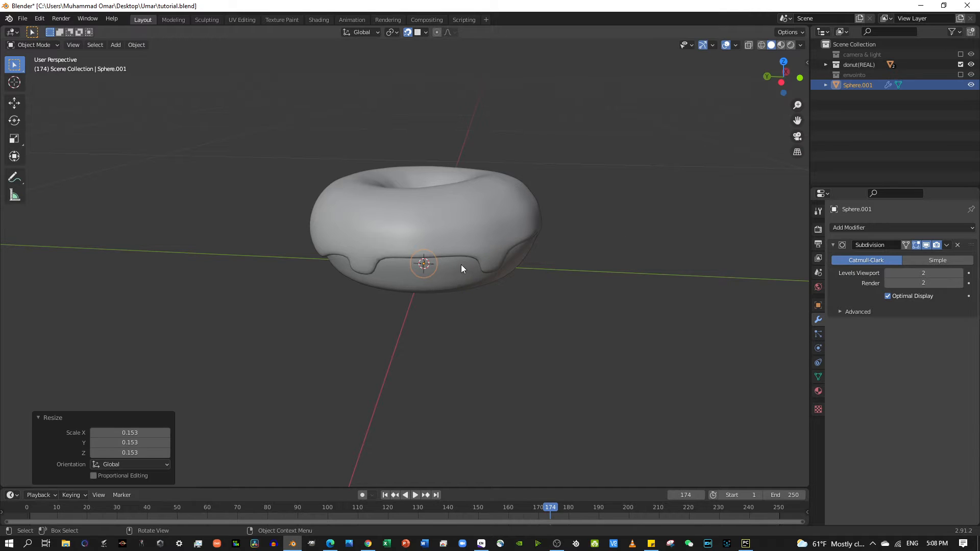
Move the sphere up about 0.163 m along the global Z axis, above the donut's hole
middle_drag(460, 260, 461, 259)
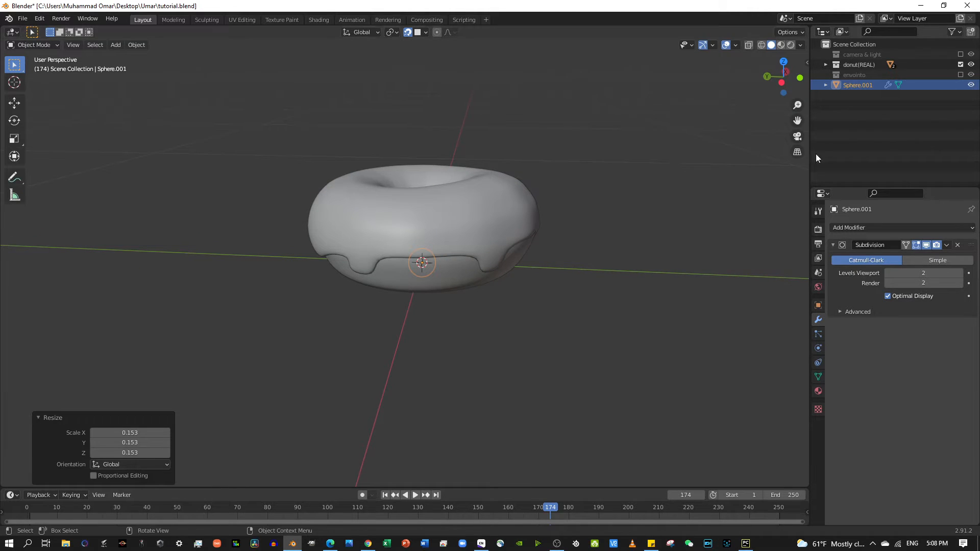
drag(802, 117, 820, 205)
scroll(458, 257, up, 2)
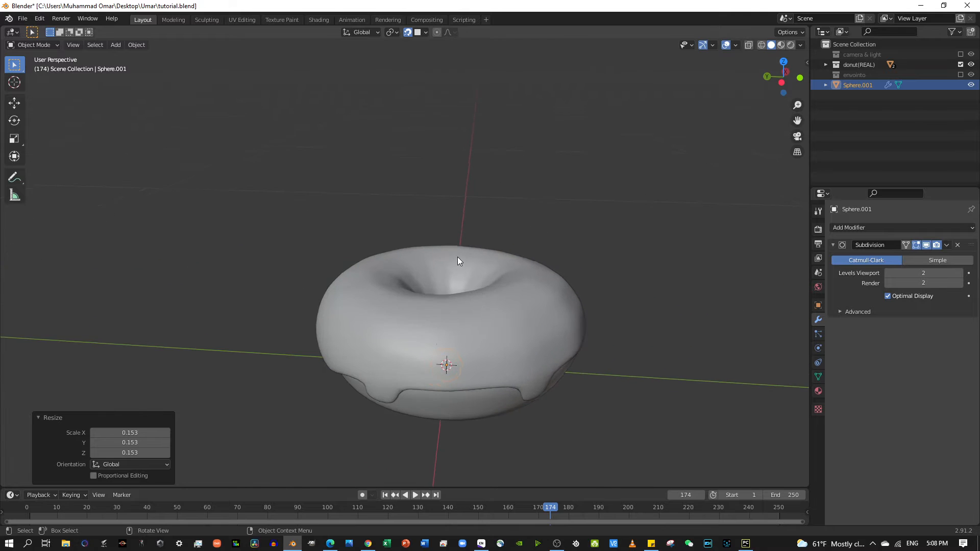
drag(797, 120, 688, 183)
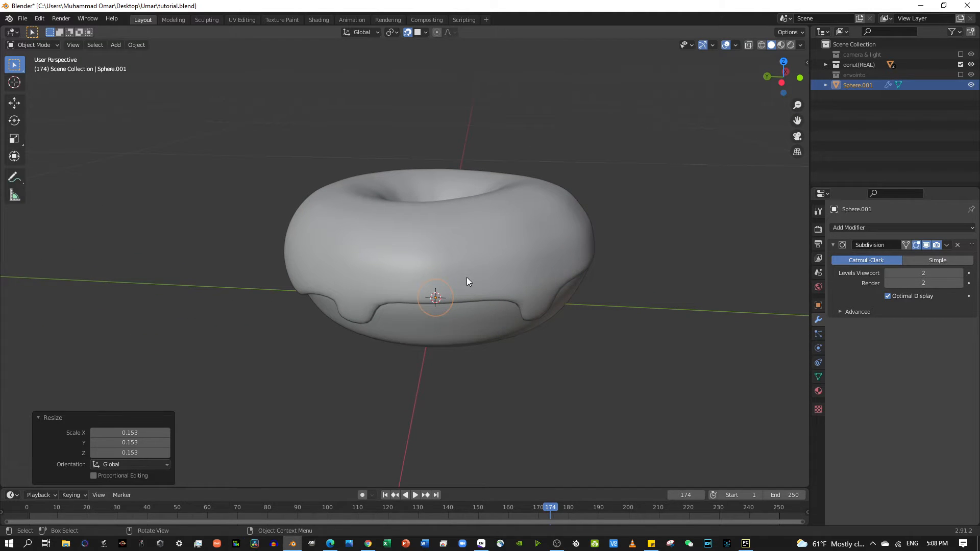
key(g)
key(z)
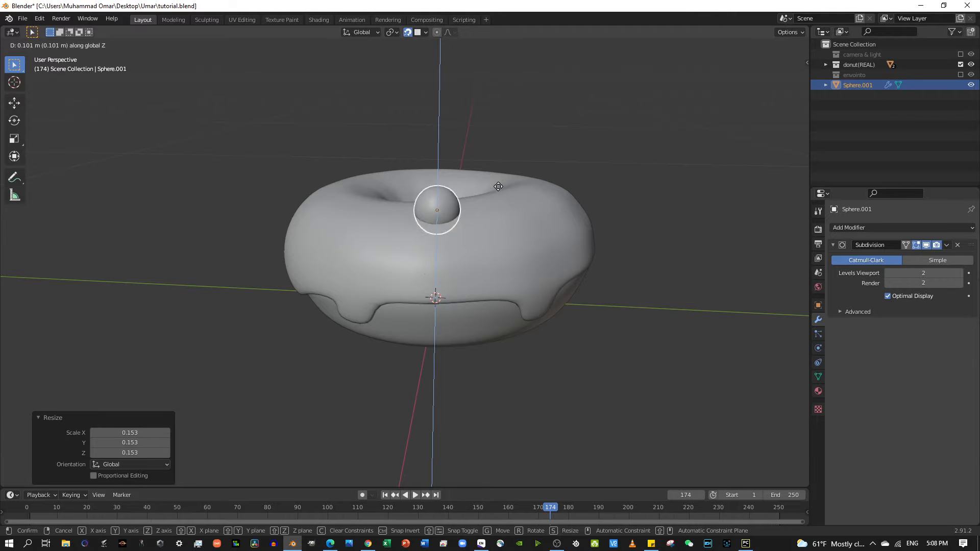
click(518, 135)
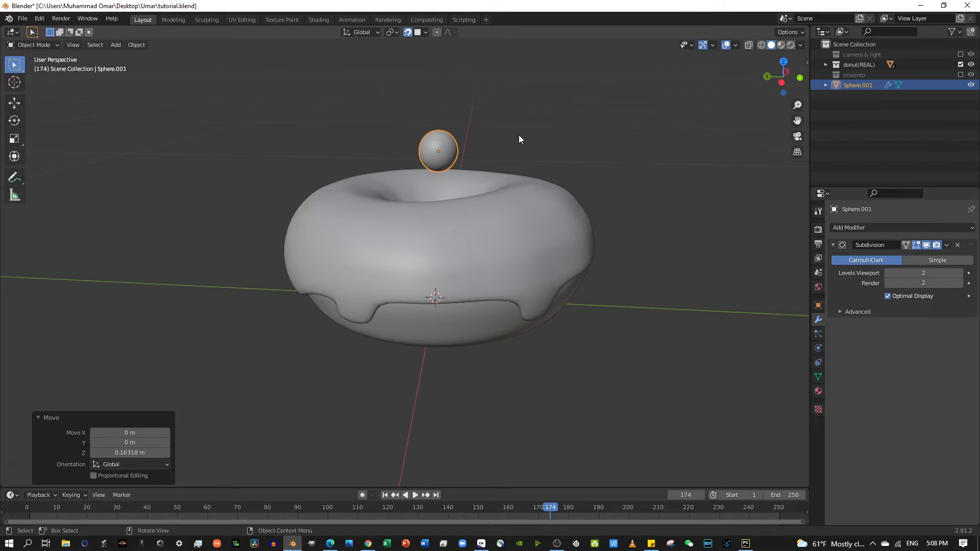
In the back orthographic view, lower the sphere about 0.015 m along Z towards the icing
mouse_move(515, 155)
middle_down()
mouse_move(465, 158)
mouse_move(396, 182)
mouse_move(445, 199)
mouse_move(529, 186)
mouse_move(500, 168)
mouse_move(528, 165)
middle_up()
middle_drag(397, 148, 509, 130)
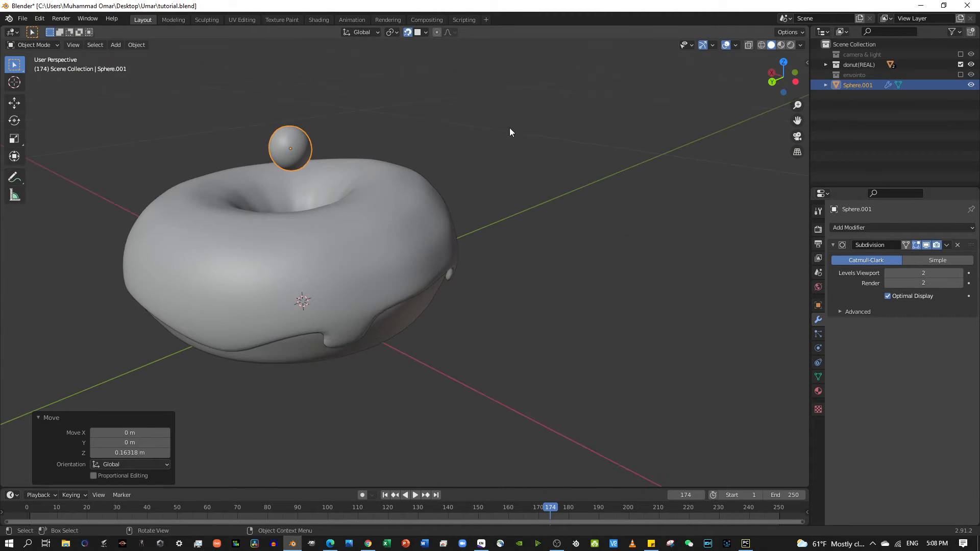
click(772, 82)
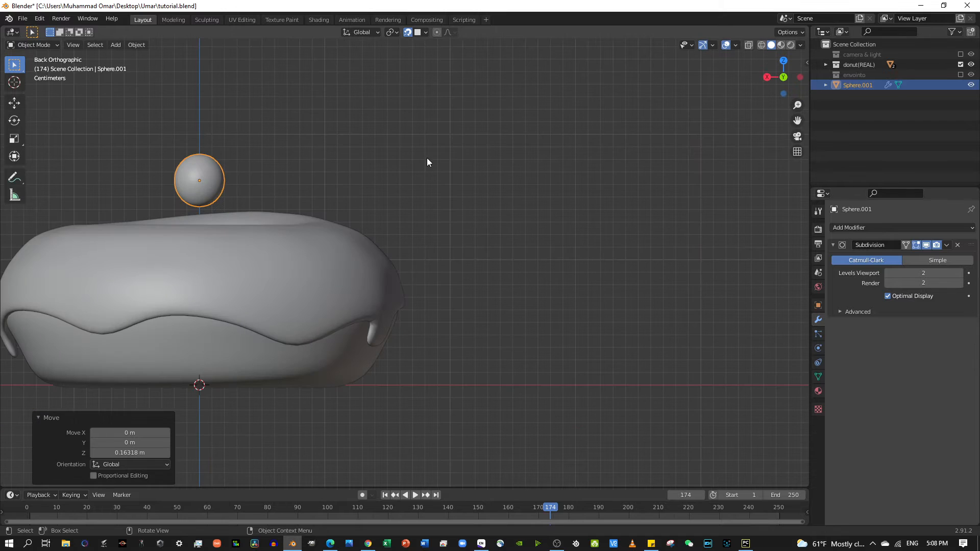
drag(797, 120, 976, 143)
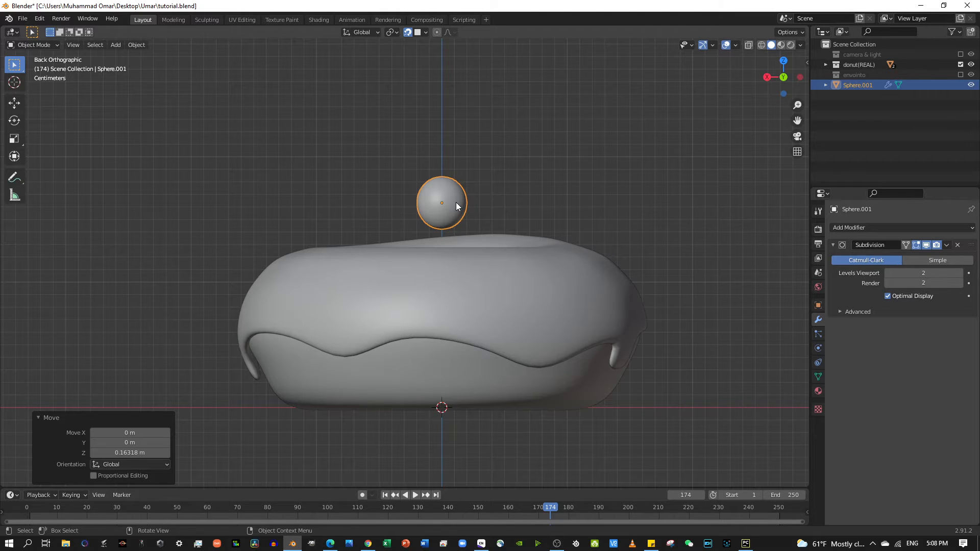
key(g)
key(z)
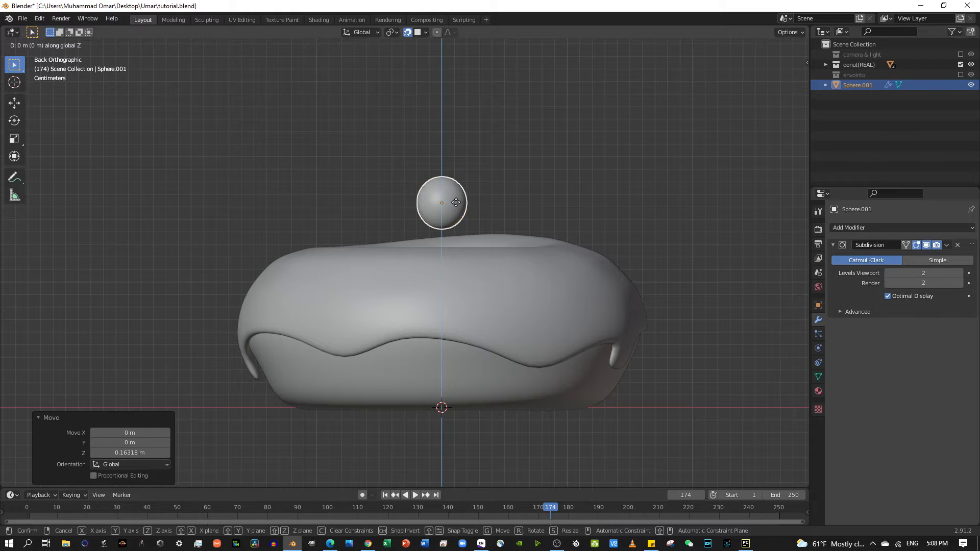
click(477, 220)
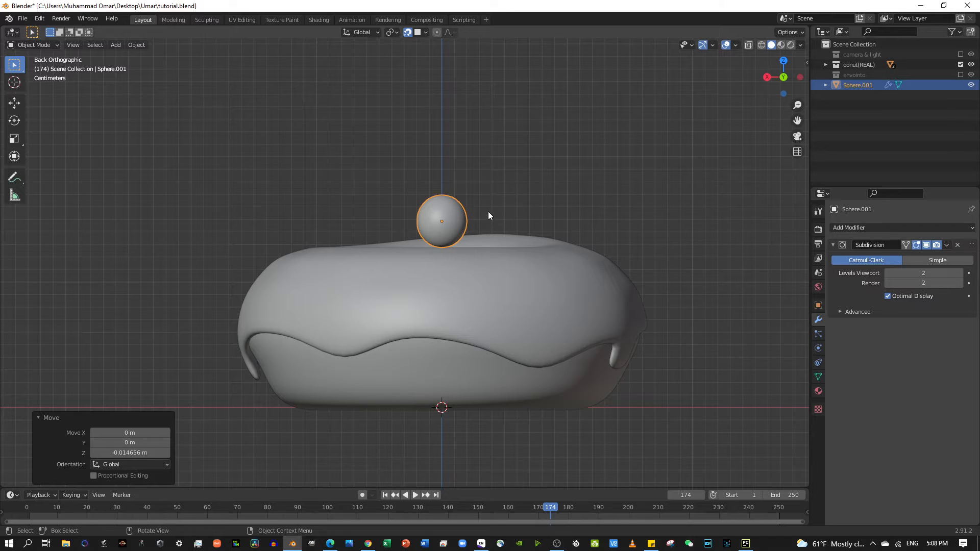
Check the sphere from both sides and, in the right orthographic view, lower it about 0.0016 m along Z
click(800, 76)
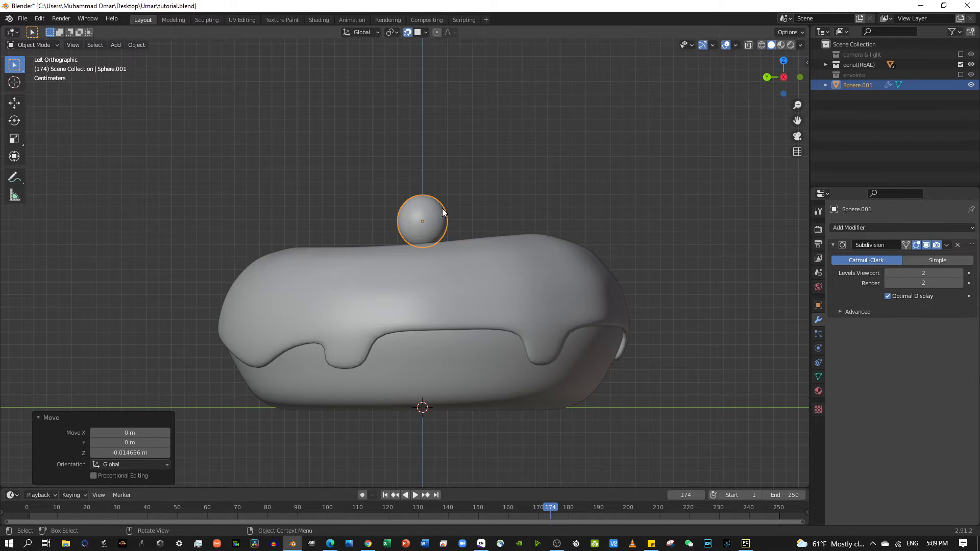
middle_drag(443, 208, 490, 215)
click(776, 75)
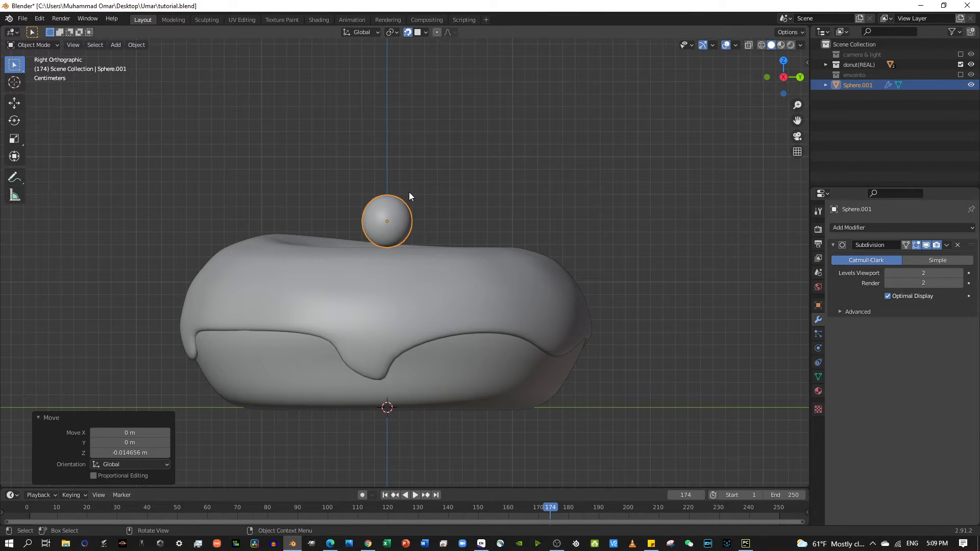
key(g)
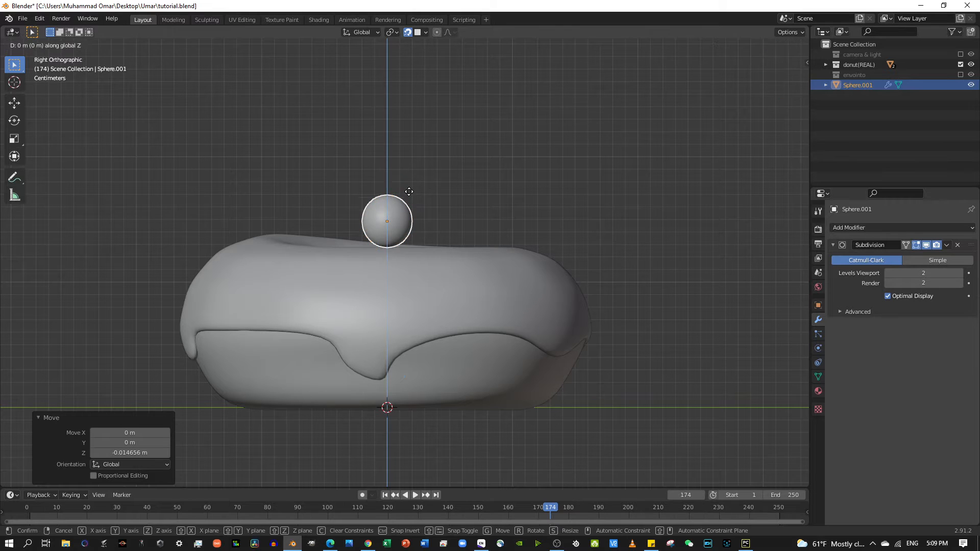
key(z)
click(402, 198)
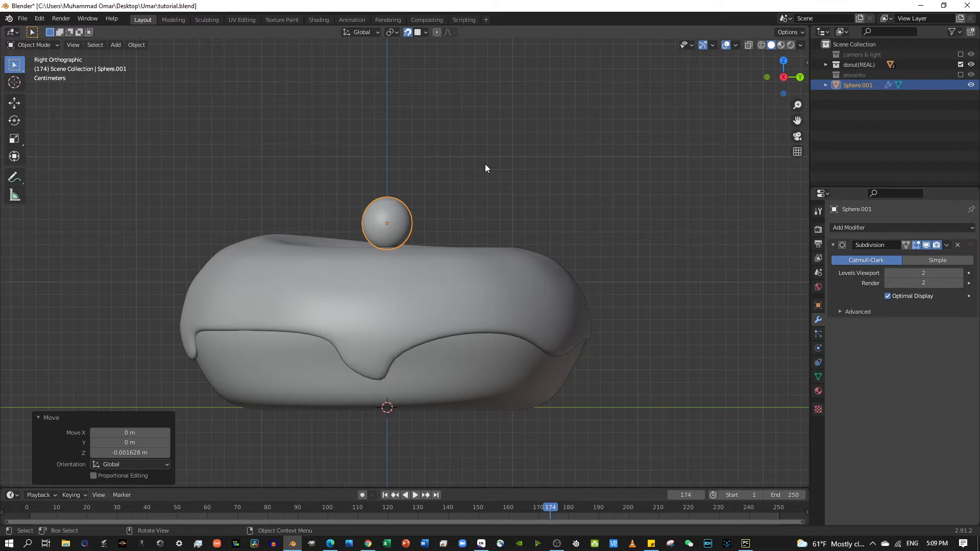
Move the sphere about -0.099 m along Y over the icing's ring and about -0.010 m along X
key(g)
key(y)
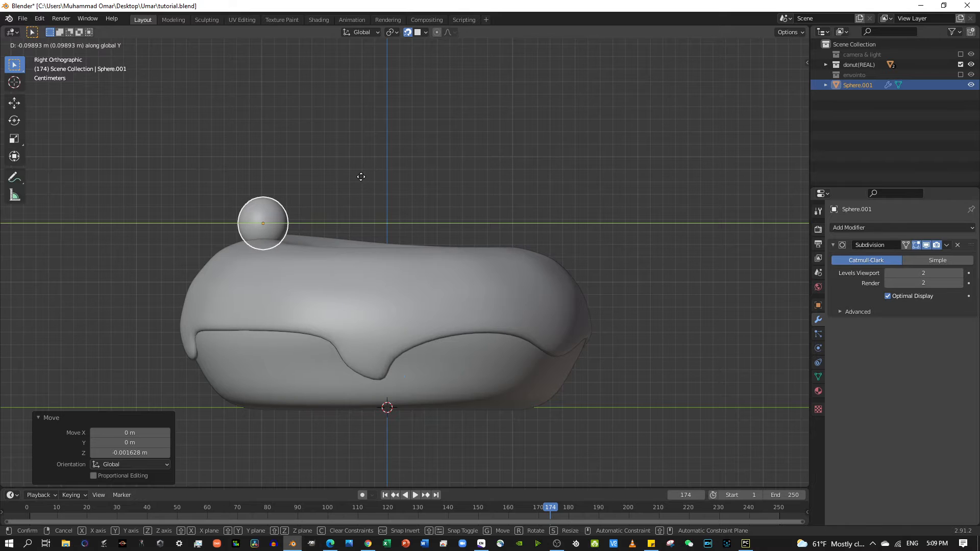
click(361, 176)
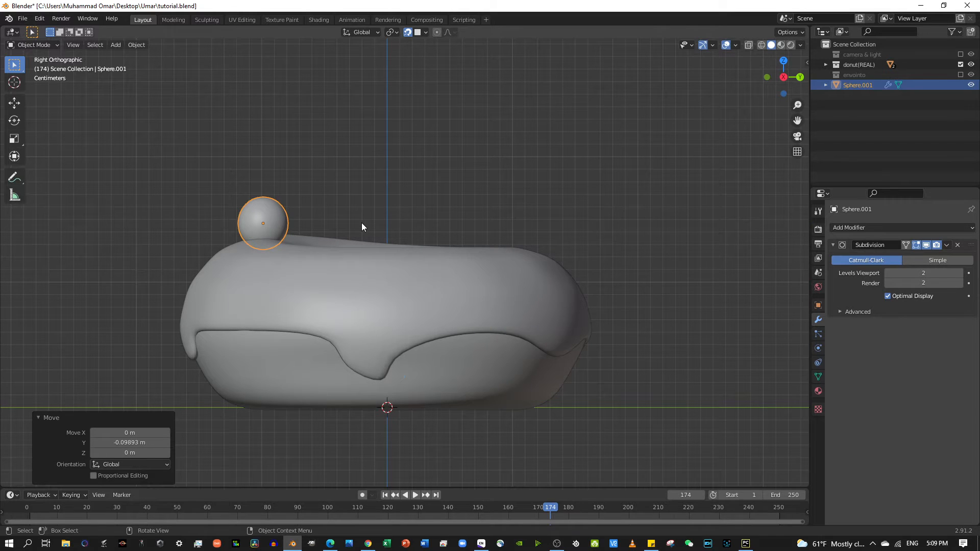
click(798, 77)
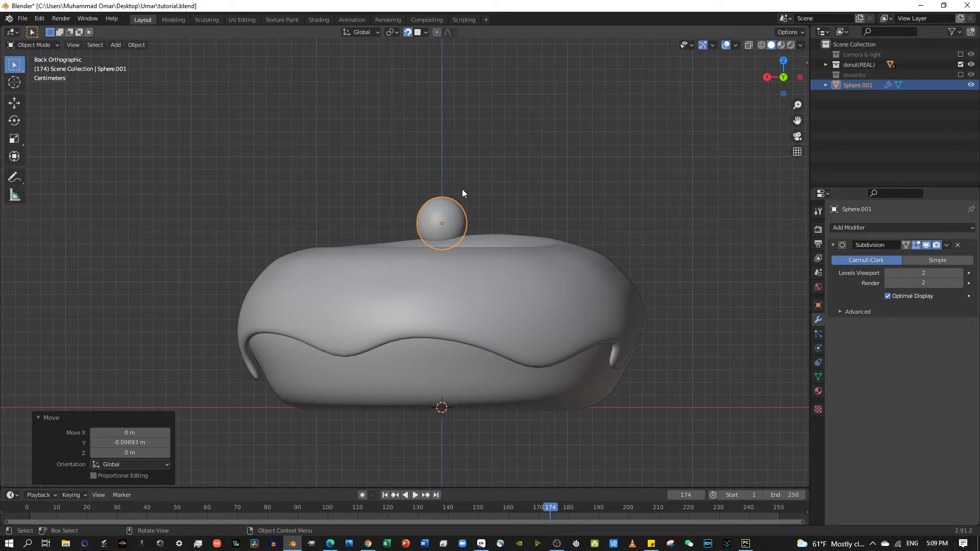
key(g)
key(x)
click(476, 197)
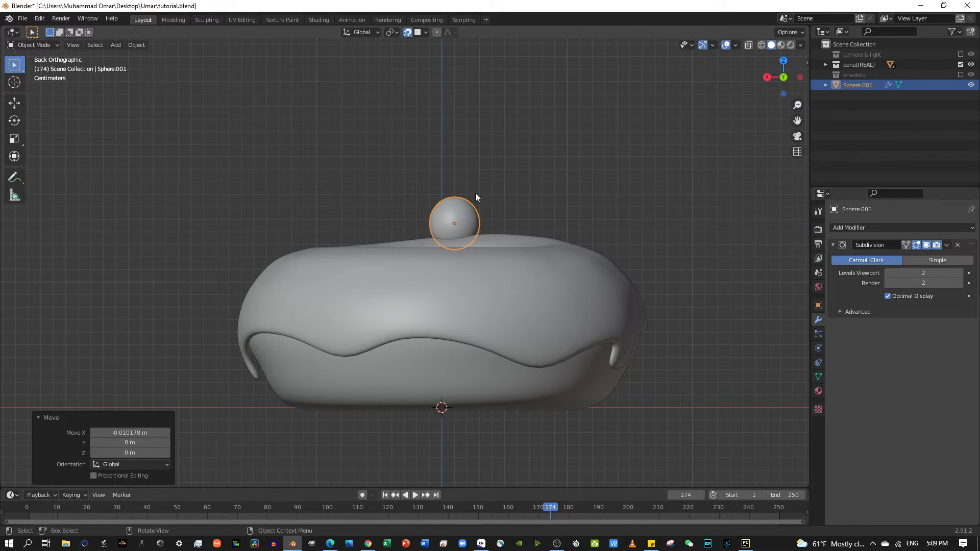
Raise the sphere about 0.010 m along Z so it rests on top of the icing
middle_drag(476, 197, 351, 199)
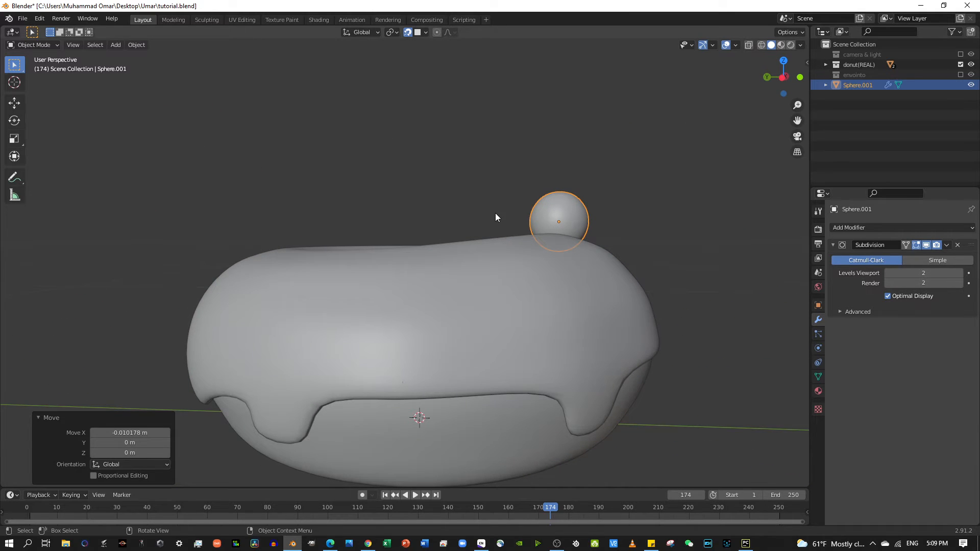
key(g)
key(z)
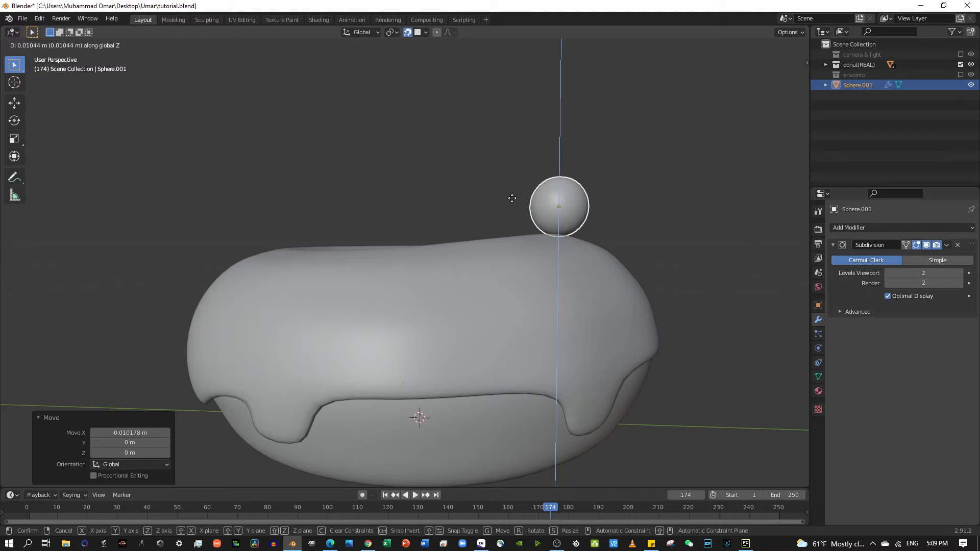
click(513, 207)
Scale the sphere down uniformly by about 0.372, lower it about 0.014 m along Z onto the icing and check the contact from the left
mouse_move(514, 207)
middle_down()
mouse_move(484, 232)
mouse_move(497, 216)
middle_up()
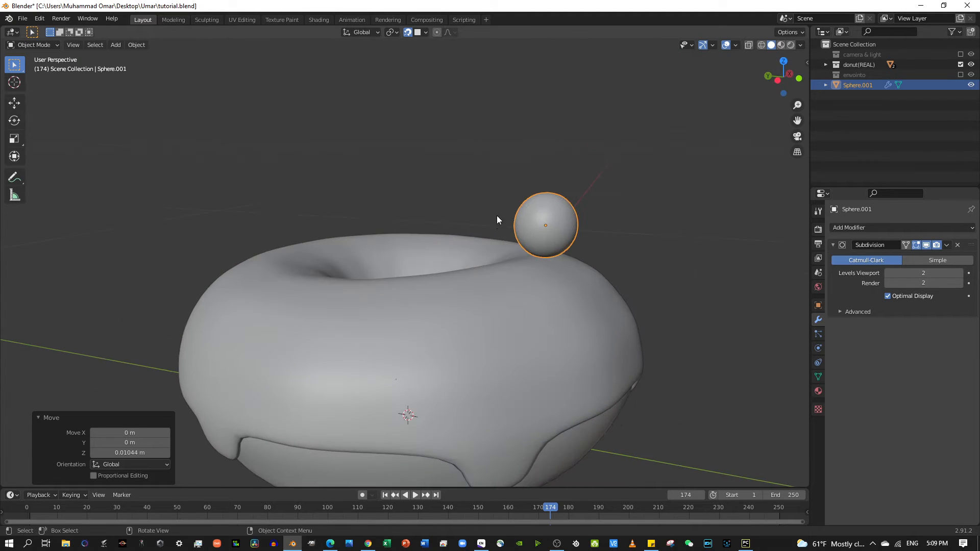
key(s)
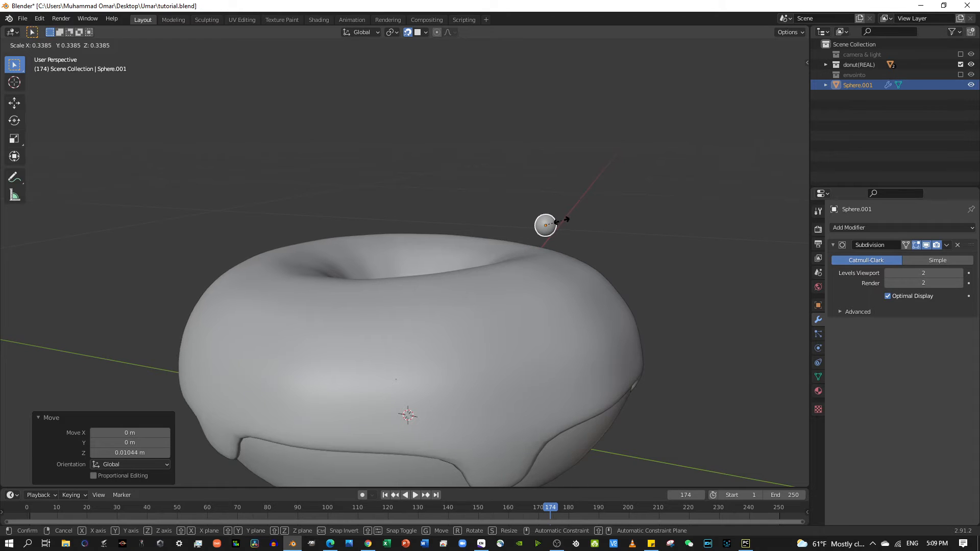
click(563, 223)
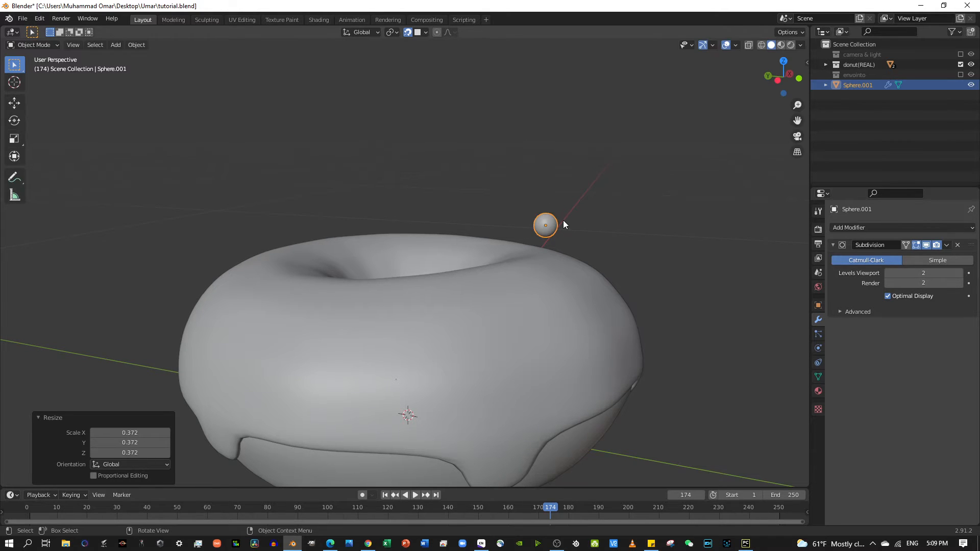
key(g)
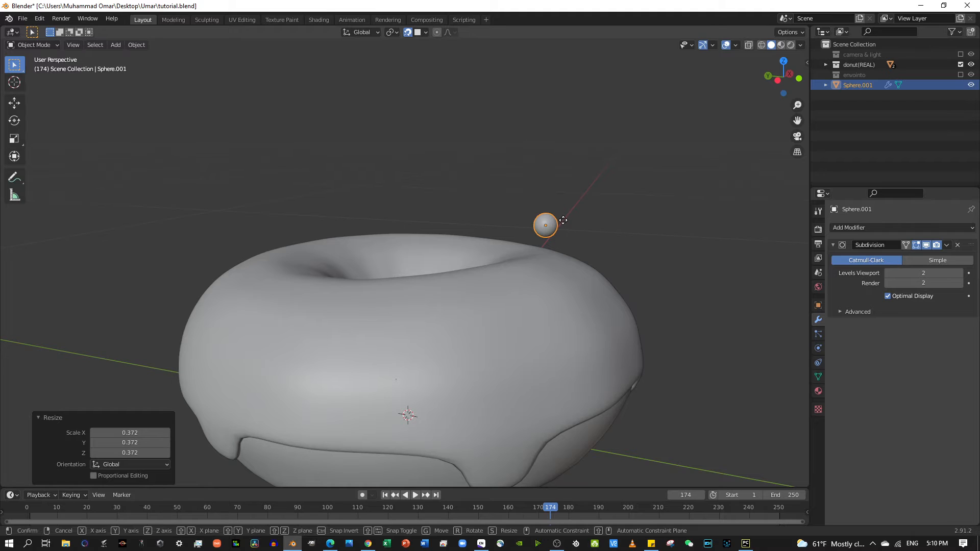
key(z)
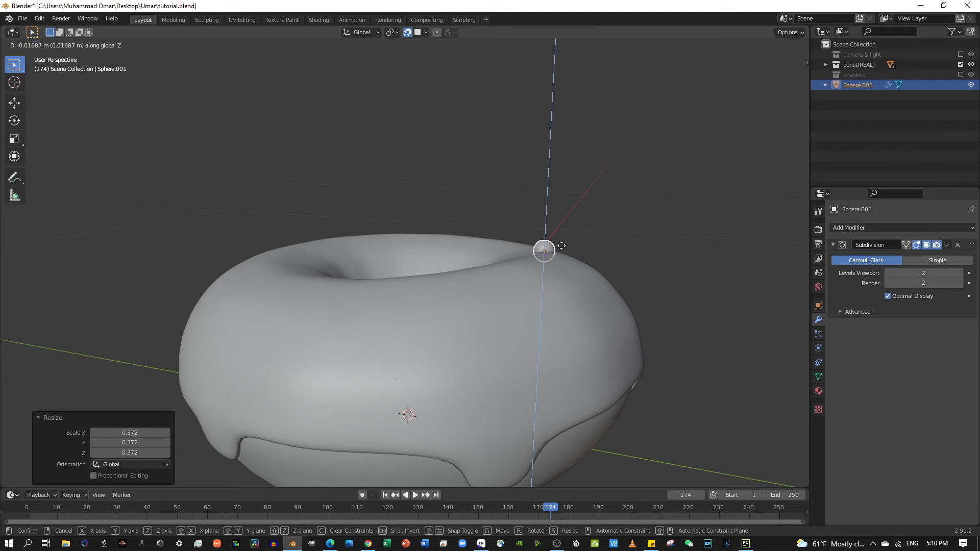
click(566, 245)
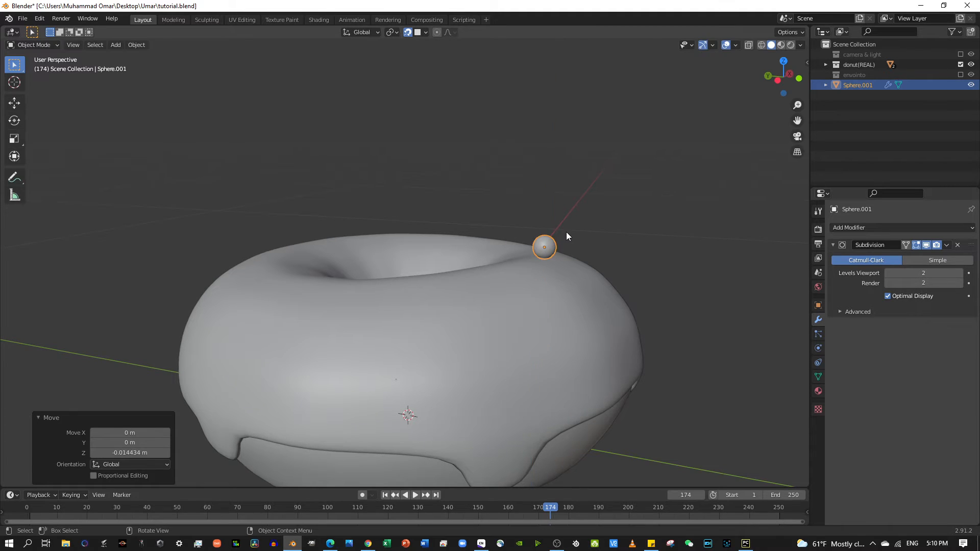
middle_drag(567, 235, 596, 234)
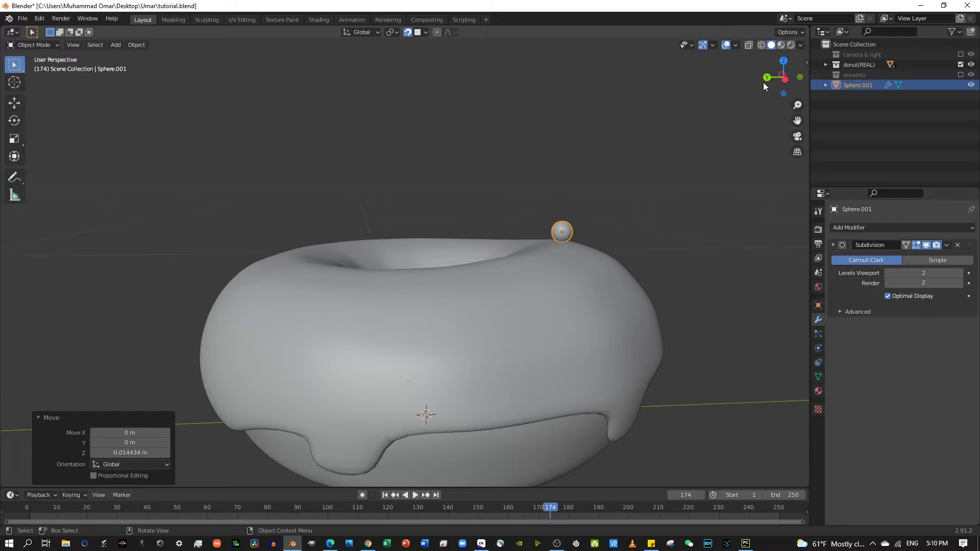
click(784, 79)
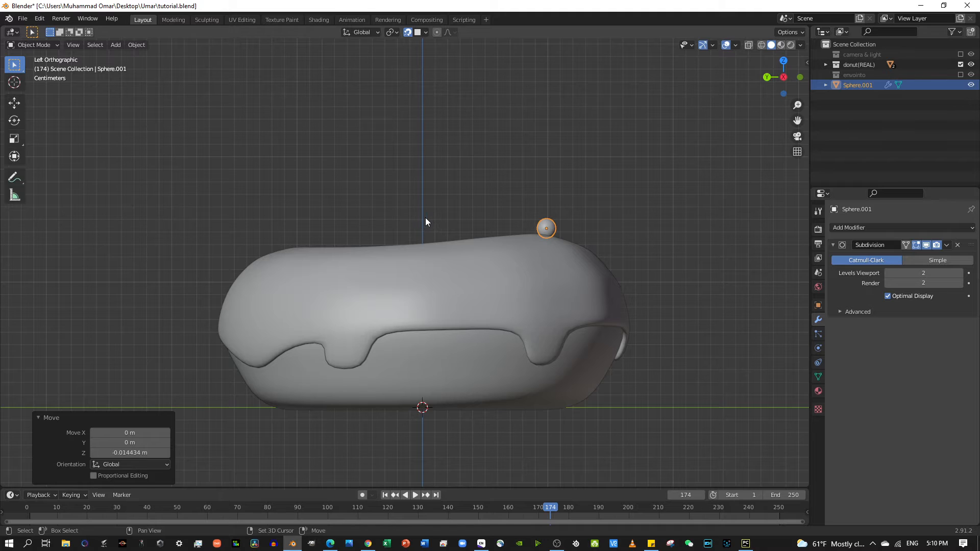
Duplicate the sphere five times in a row along positive Y above the icing, spacing the copies about 0.03 to 0.05 m apart
key(shift+d)
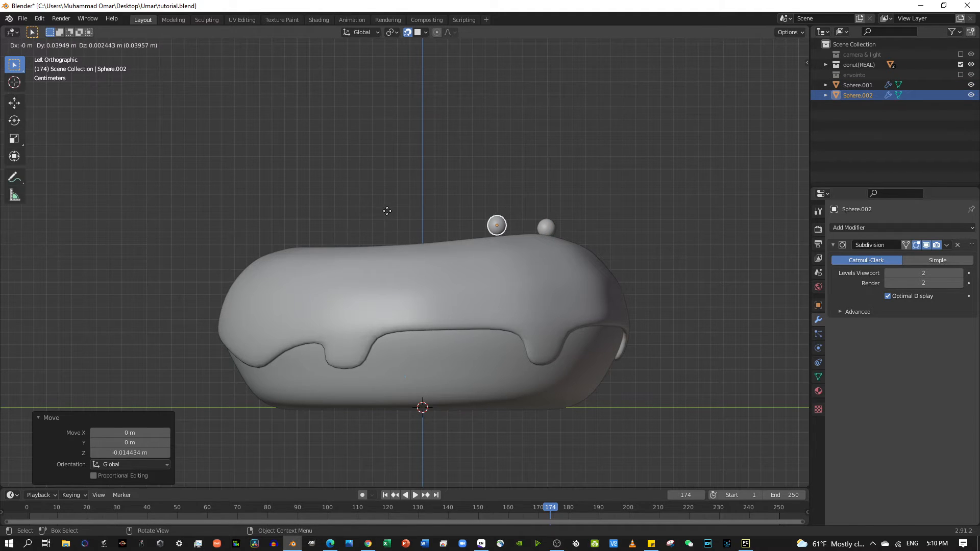
click(385, 212)
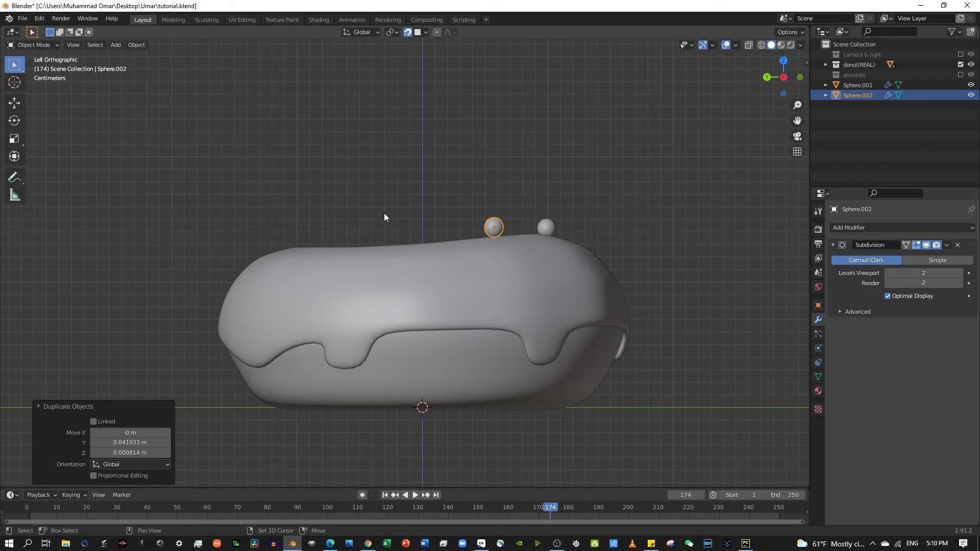
key(shift+d)
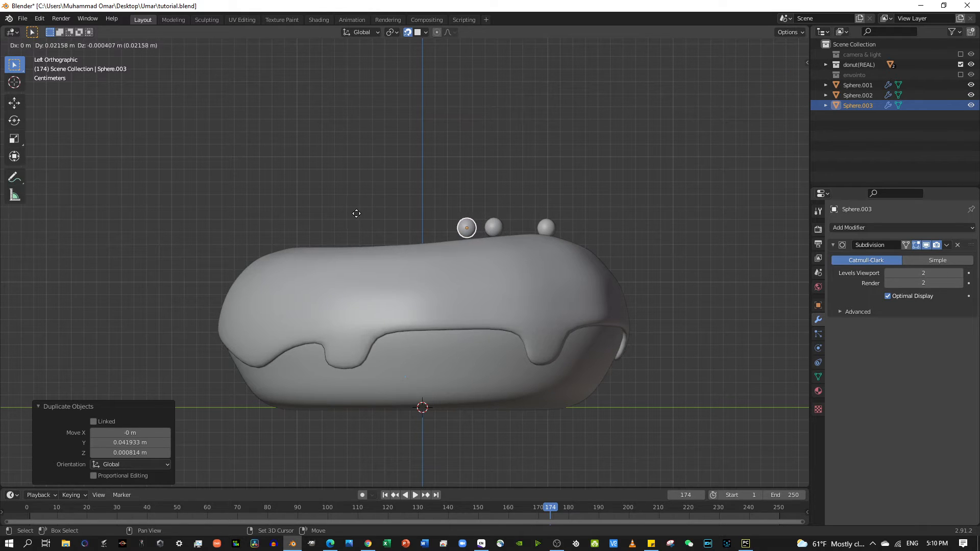
click(343, 215)
key(shift+d)
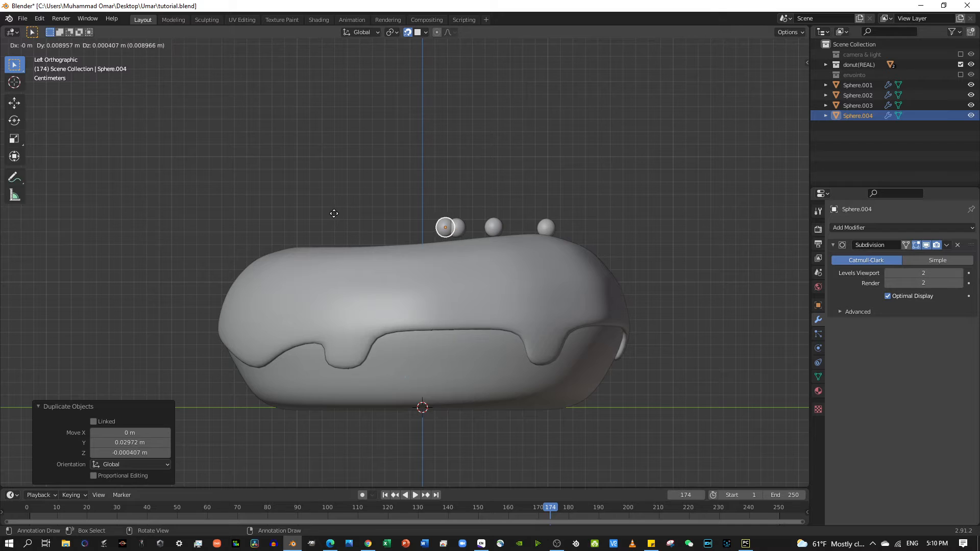
click(293, 214)
key(shift+d)
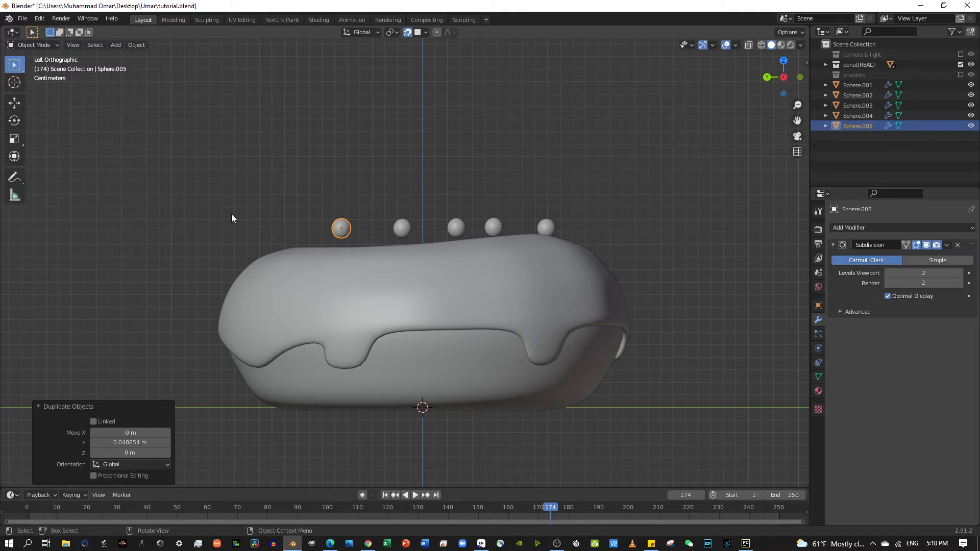
click(232, 213)
key(shift+d)
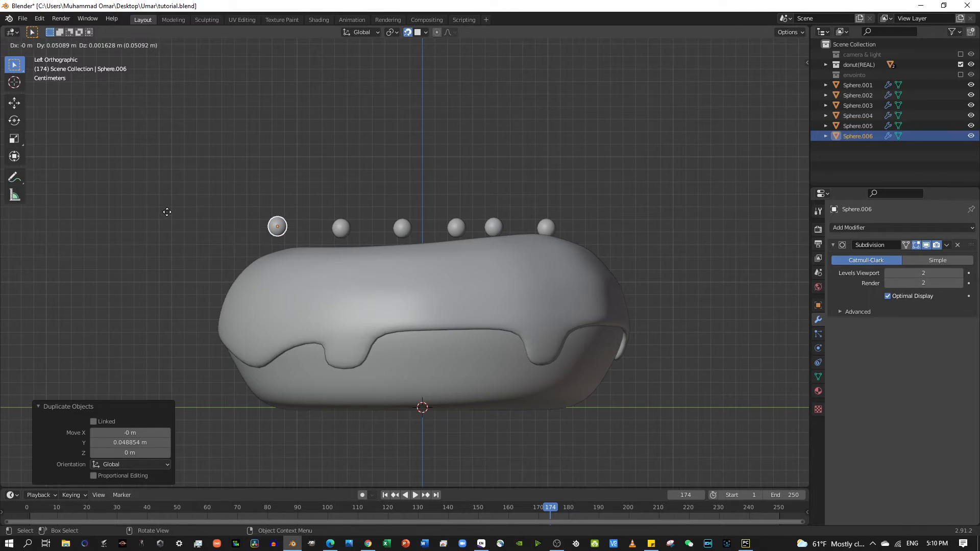
click(167, 216)
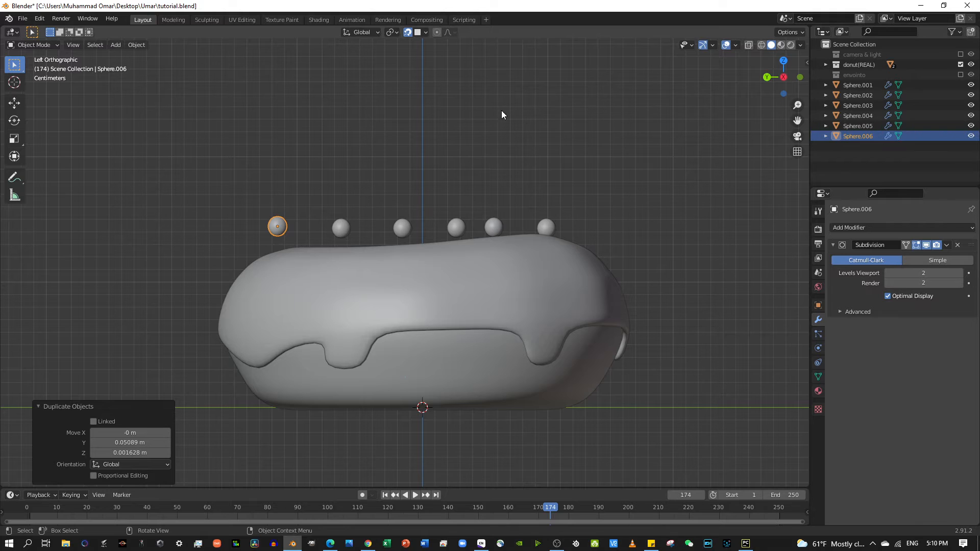
In the back orthographic view, make three successive sphere copies toward negative X, offset about 0.028, 0.029 and 0.034 m
click(765, 77)
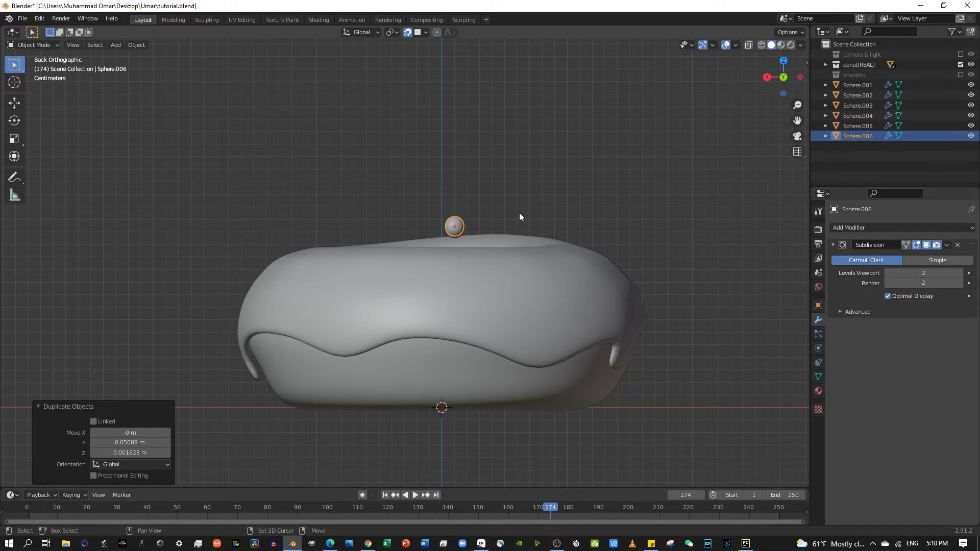
key(shift+d)
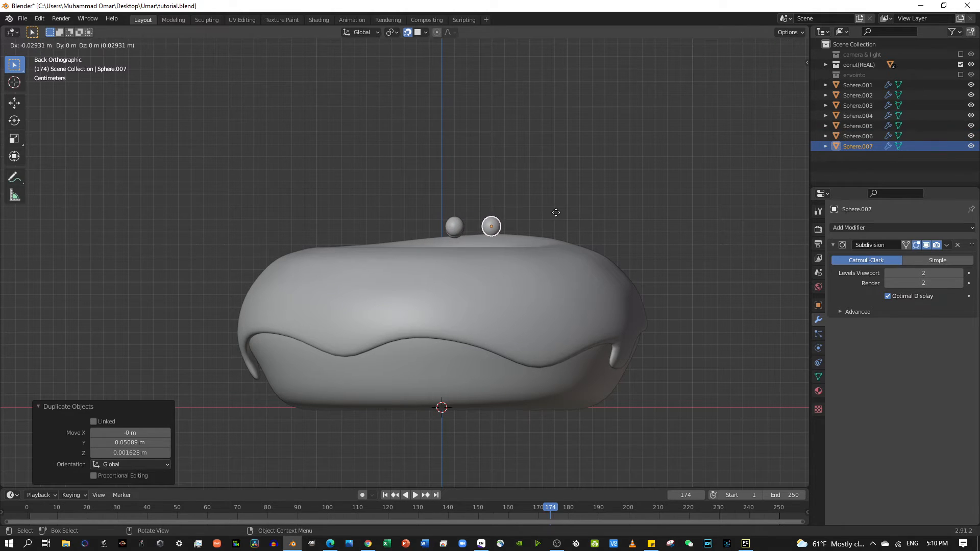
click(553, 212)
key(shift+d)
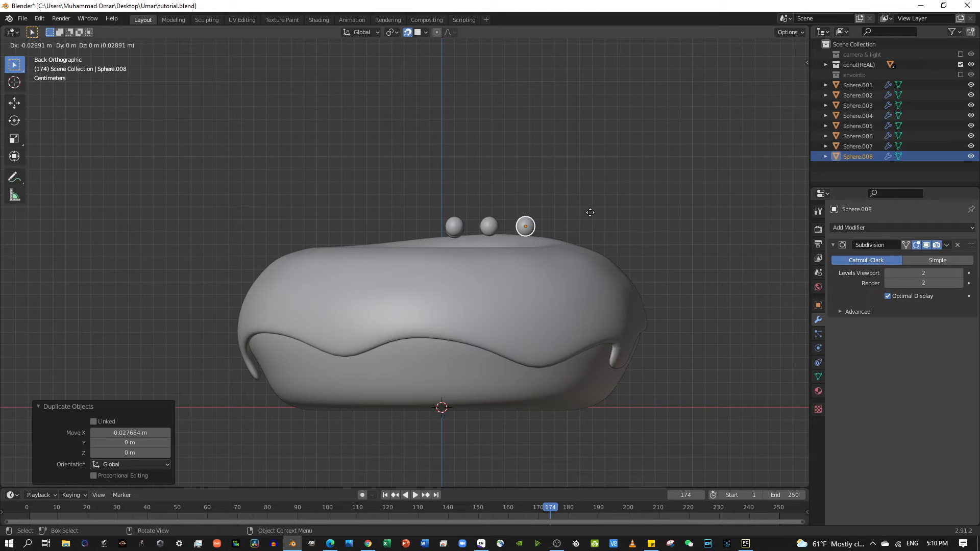
click(591, 212)
key(shift+d)
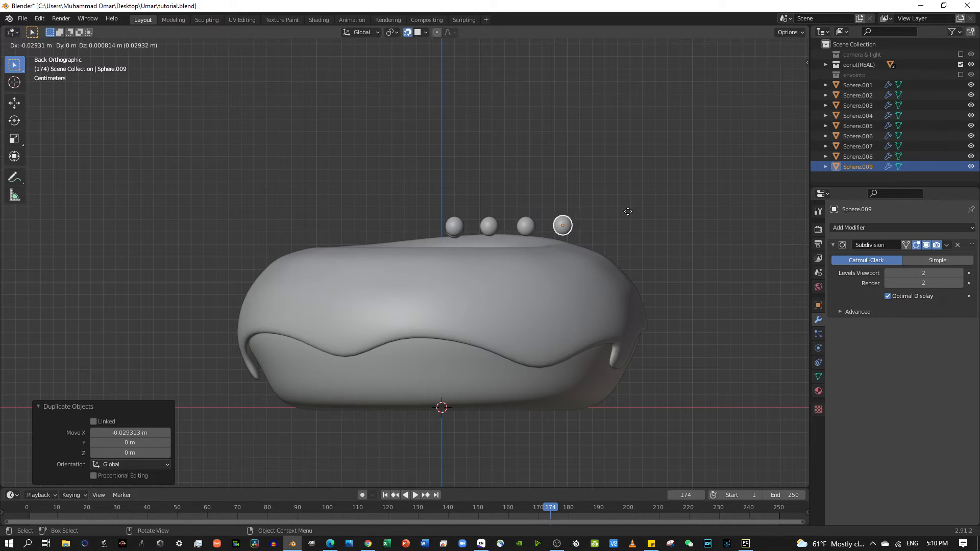
click(628, 215)
Make three more sphere copies toward positive X, offset successively by about 0.129, 0.035 and 0.039 m
key(shift+d)
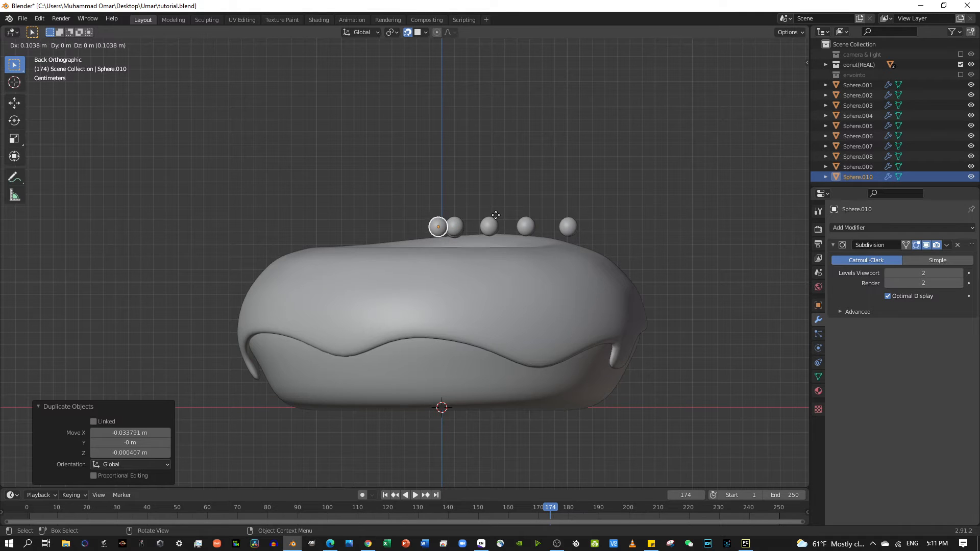
click(467, 216)
key(shift+d)
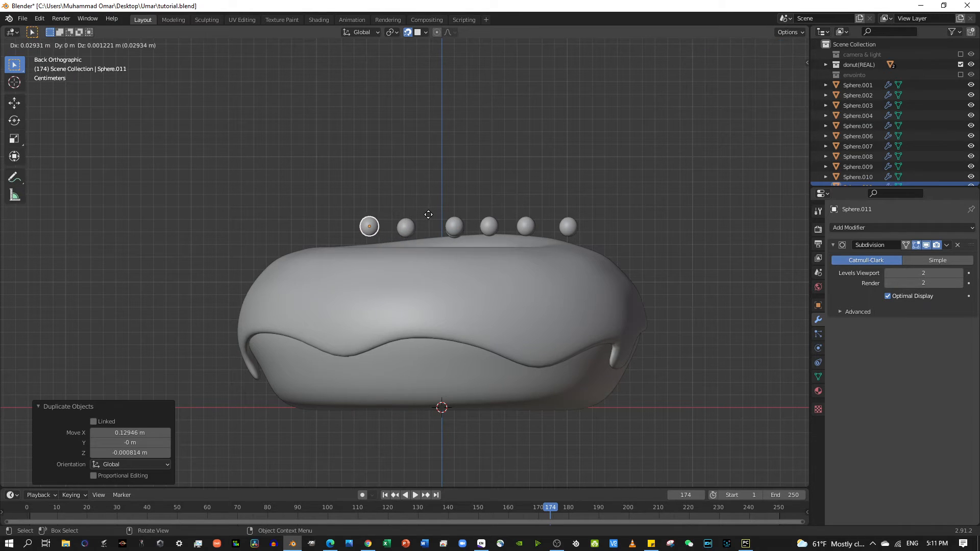
click(424, 216)
key(shift+d)
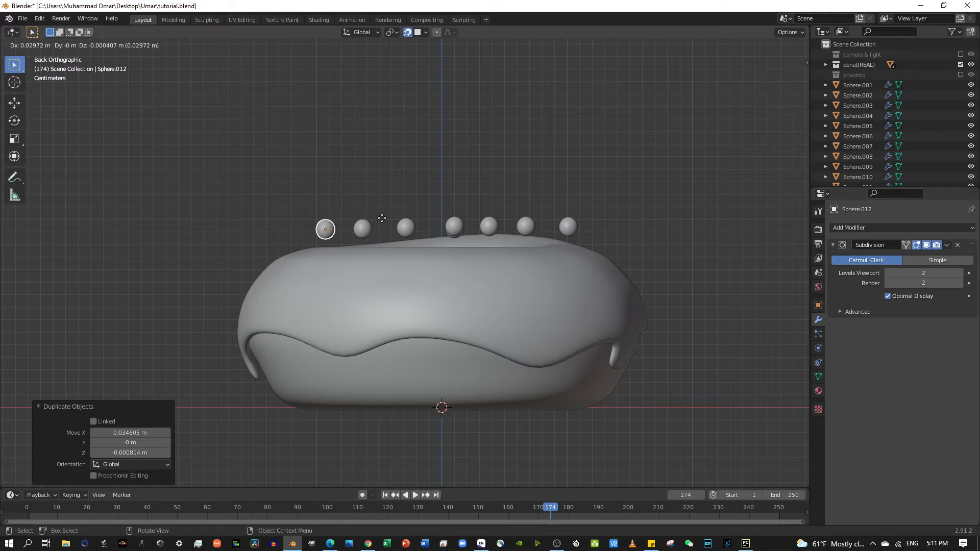
click(372, 218)
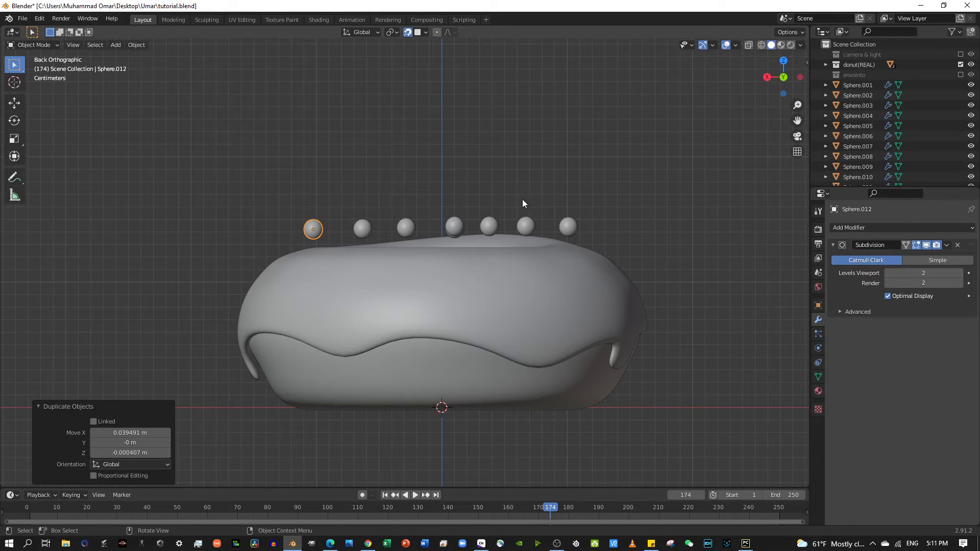
From the top orthographic view, move the row's outermost positive-X sphere about -0.113 m along Y
middle_drag(589, 195, 587, 292)
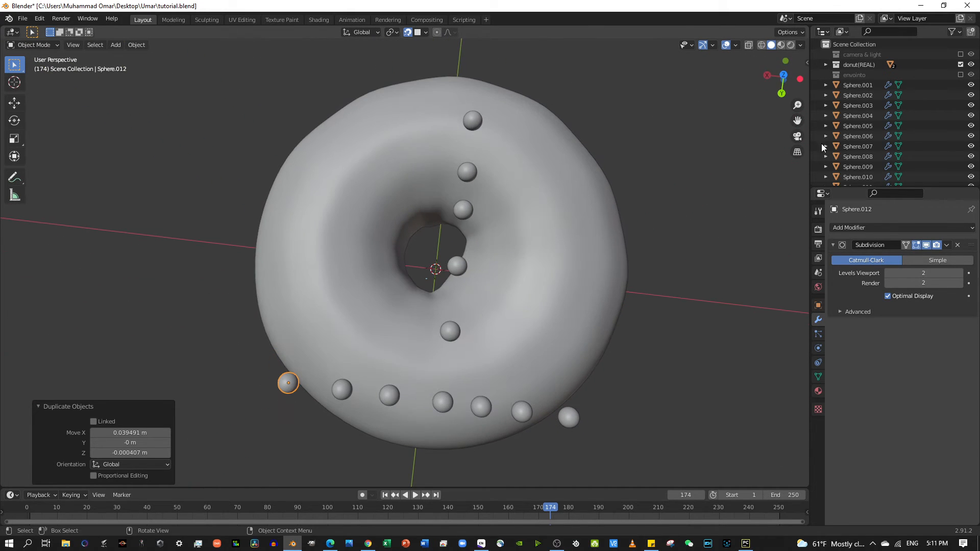
click(785, 76)
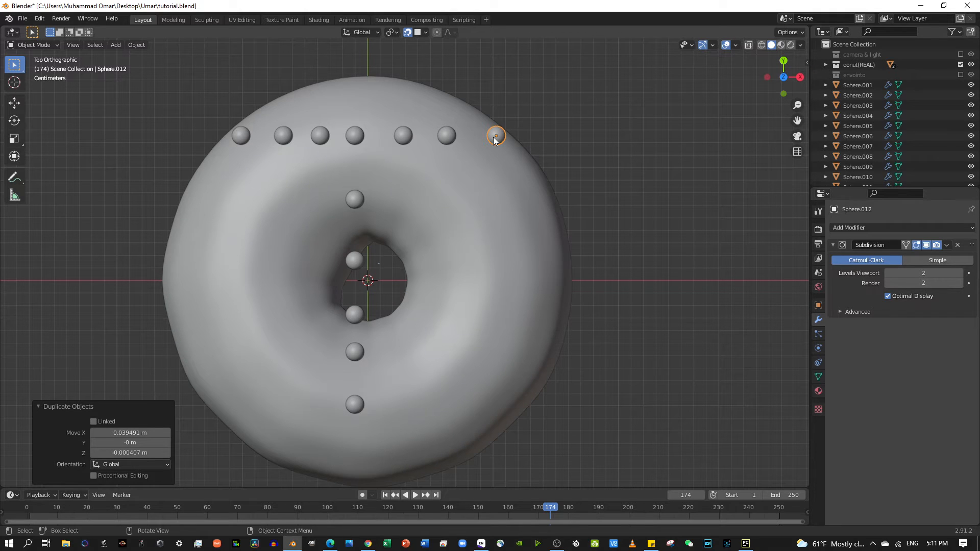
key(g)
key(y)
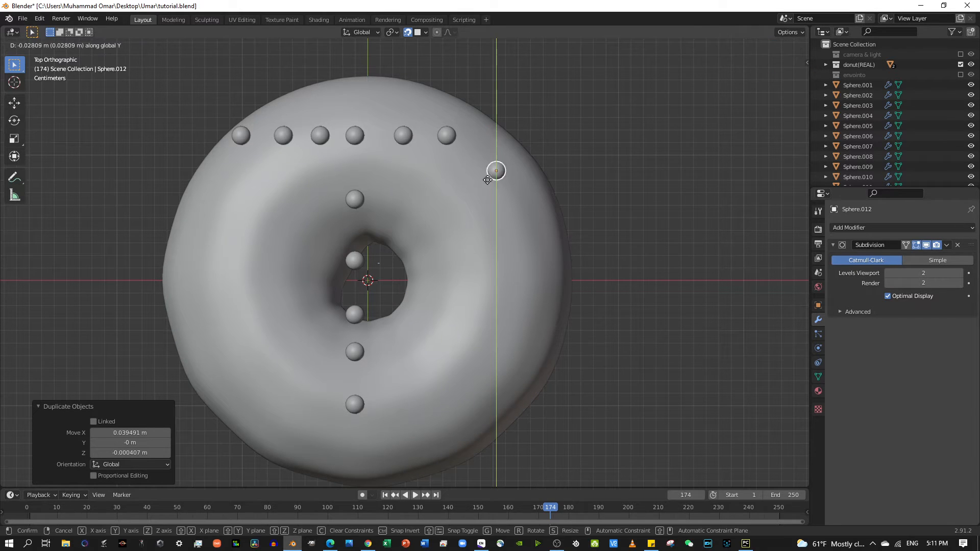
click(492, 279)
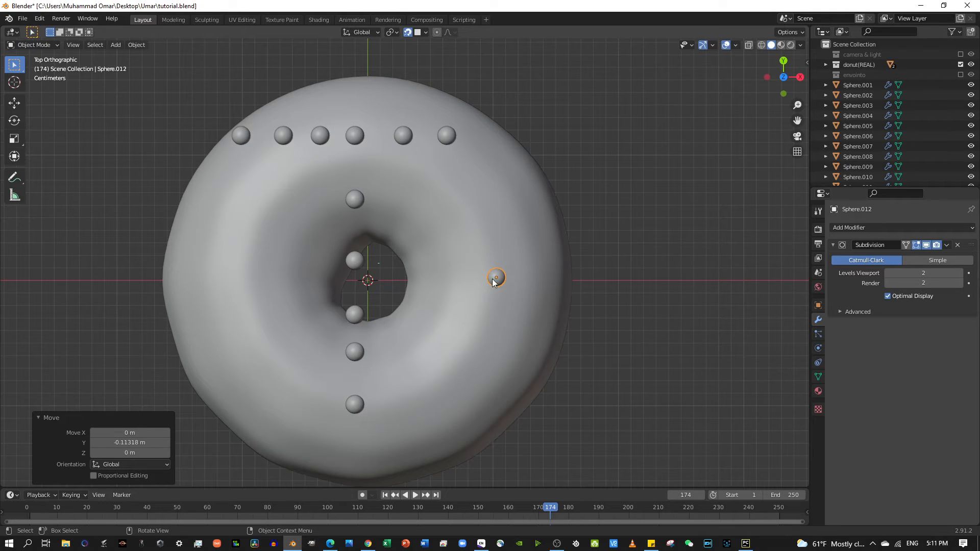
Move the row's now outermost positive-X sphere about -0.044 m along Y and shift it outward along positive X
click(447, 138)
key(g)
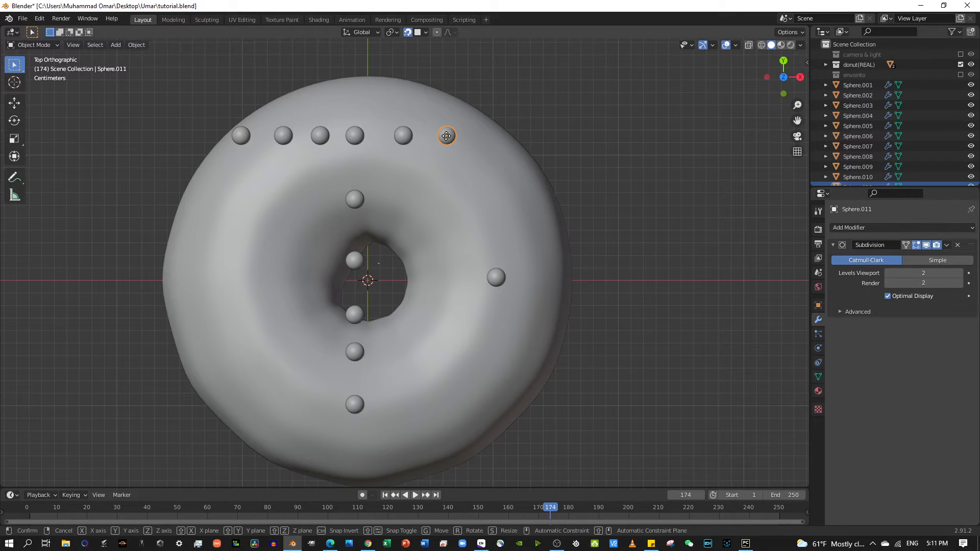
key(y)
click(428, 191)
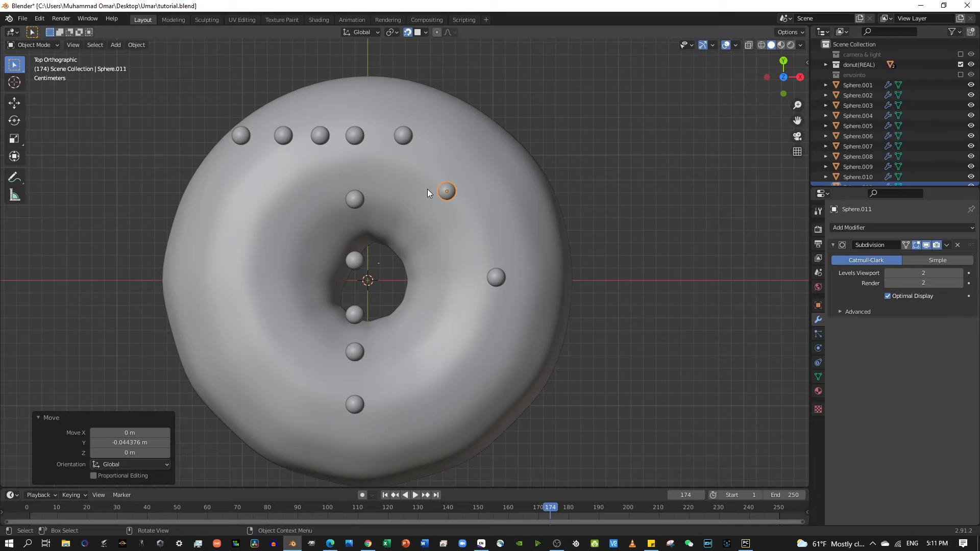
key(g)
key(x)
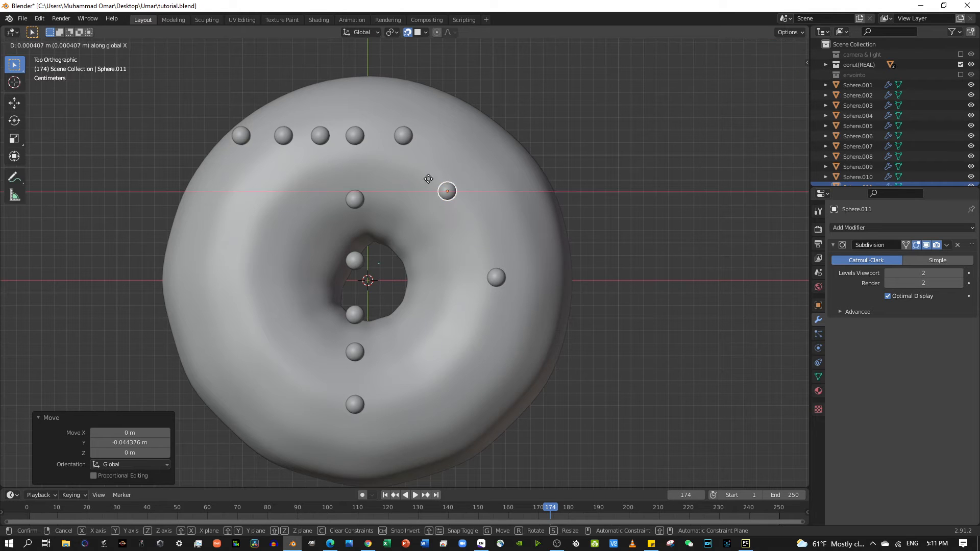
click(449, 180)
Reposition the row's remaining sphere on the positive-X side about -0.032 m along Y, 0.011 m along X and 0.035 m back along Y
click(407, 136)
key(g)
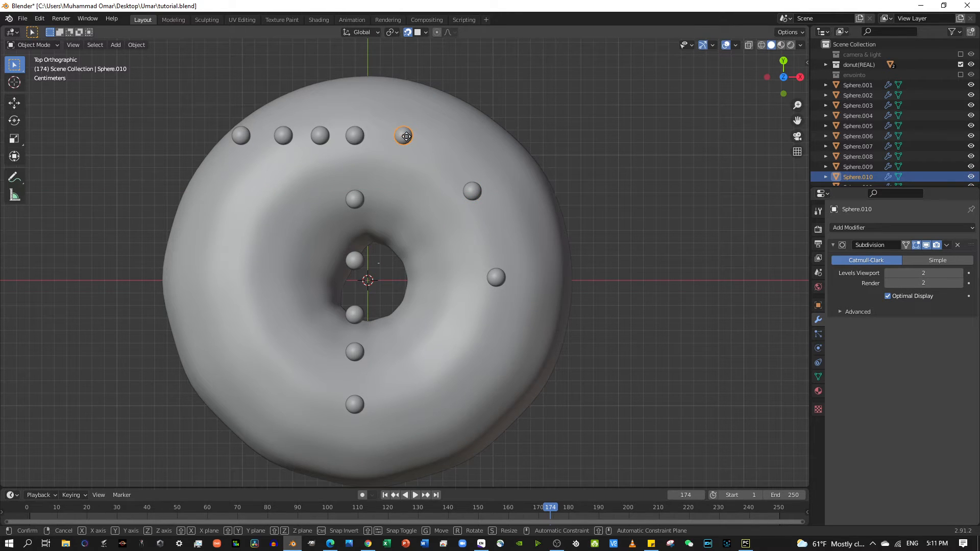
key(y)
click(408, 179)
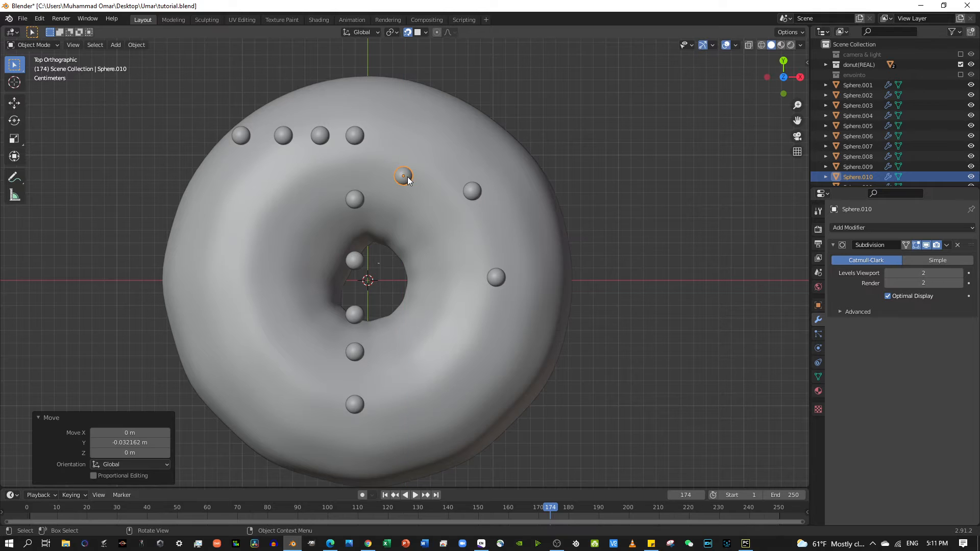
key(g)
key(x)
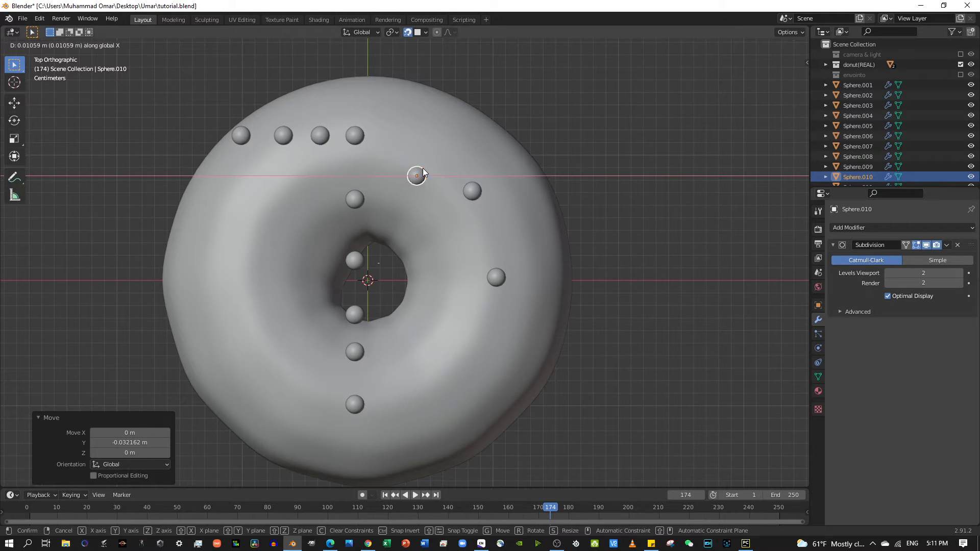
click(423, 169)
key(g)
key(y)
click(424, 128)
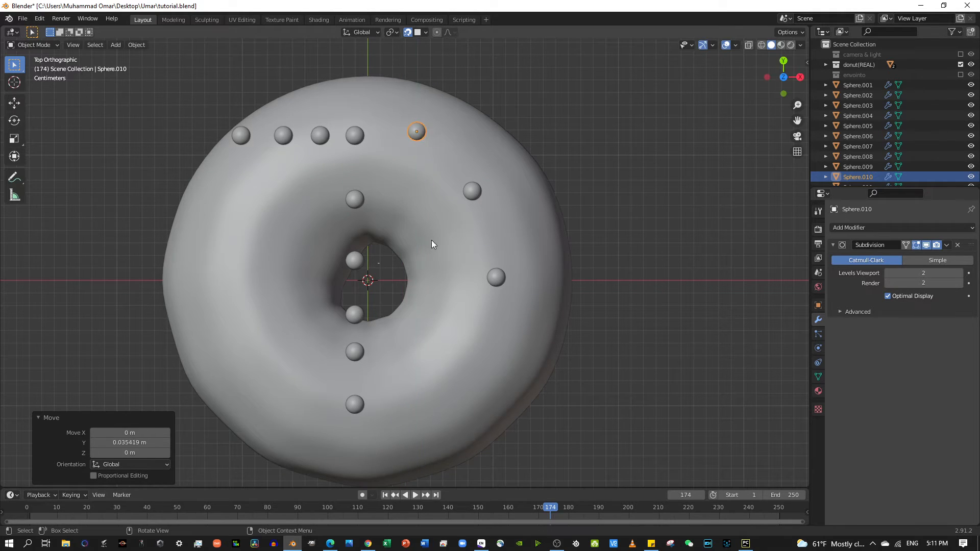
Move the upper of the two spheres over the donut hole about -0.088 m along X onto the icing
click(356, 260)
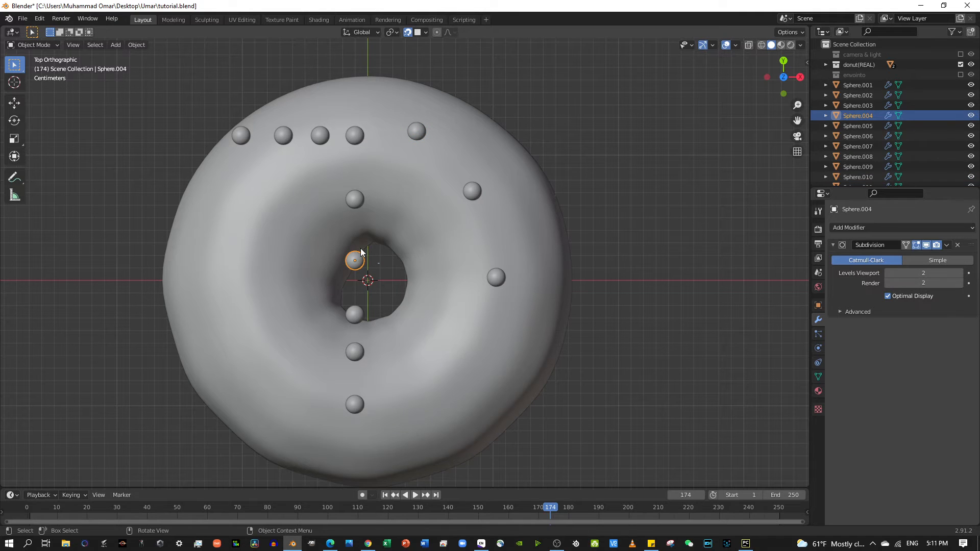
key(g)
key(x)
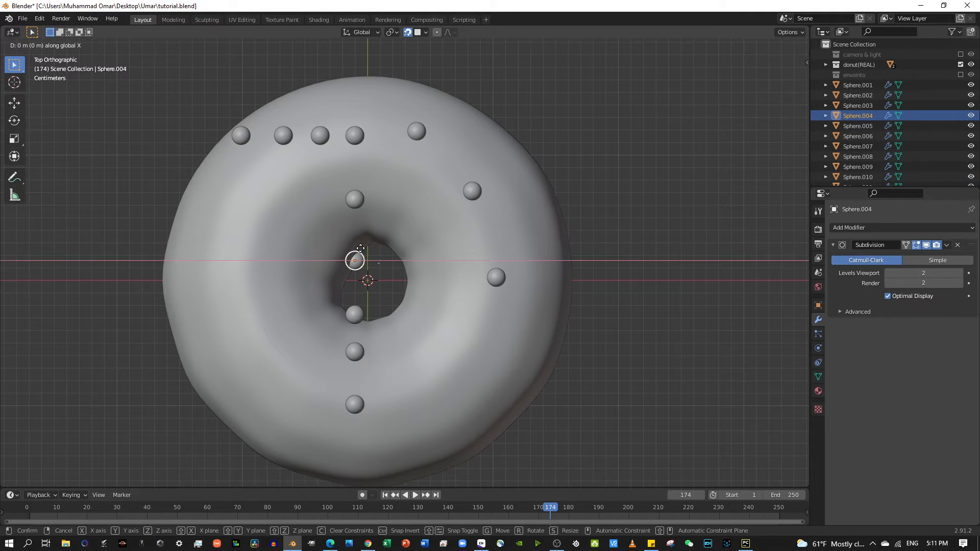
click(250, 254)
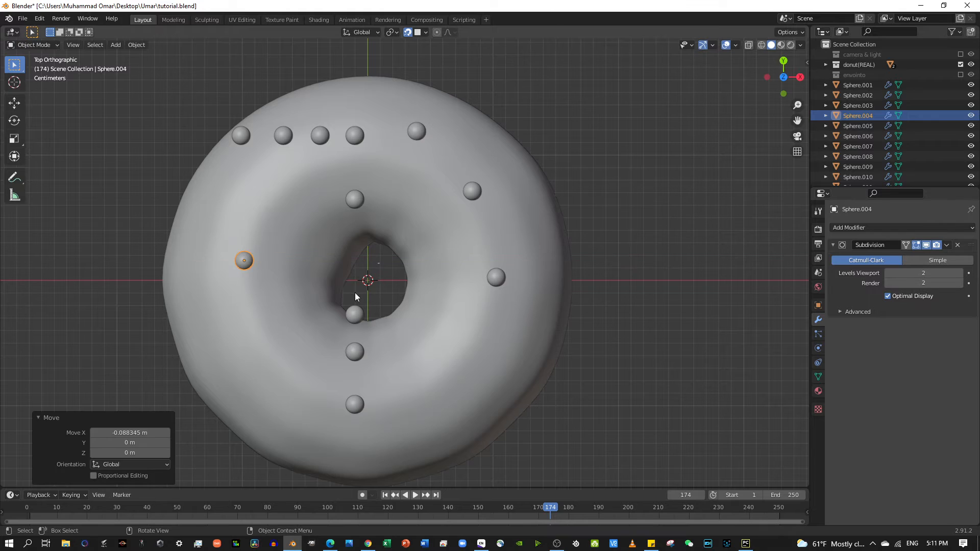
Move the other sphere at the donut hole about -0.075 m along X and 0.019 m along Y, and shift it slightly back along X
click(352, 312)
key(g)
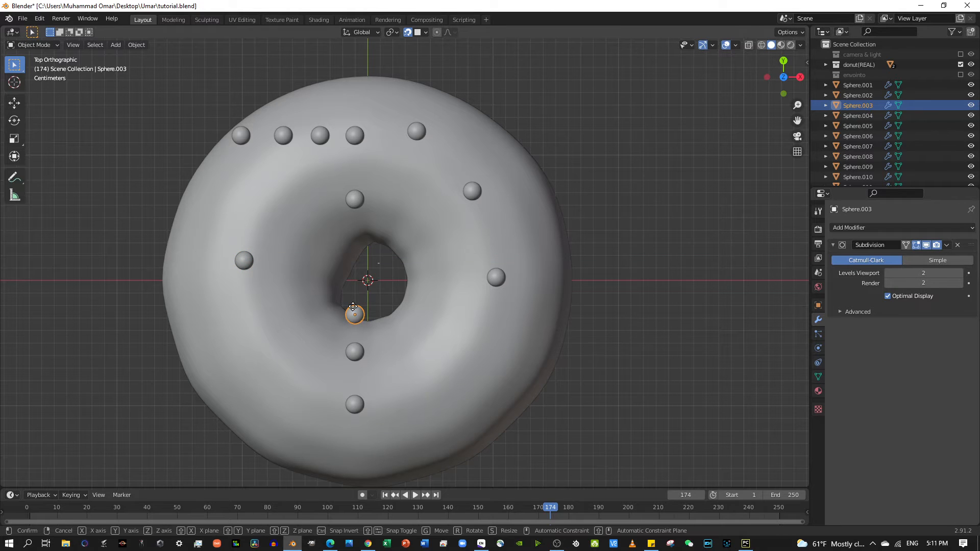
key(x)
click(257, 311)
key(g)
key(y)
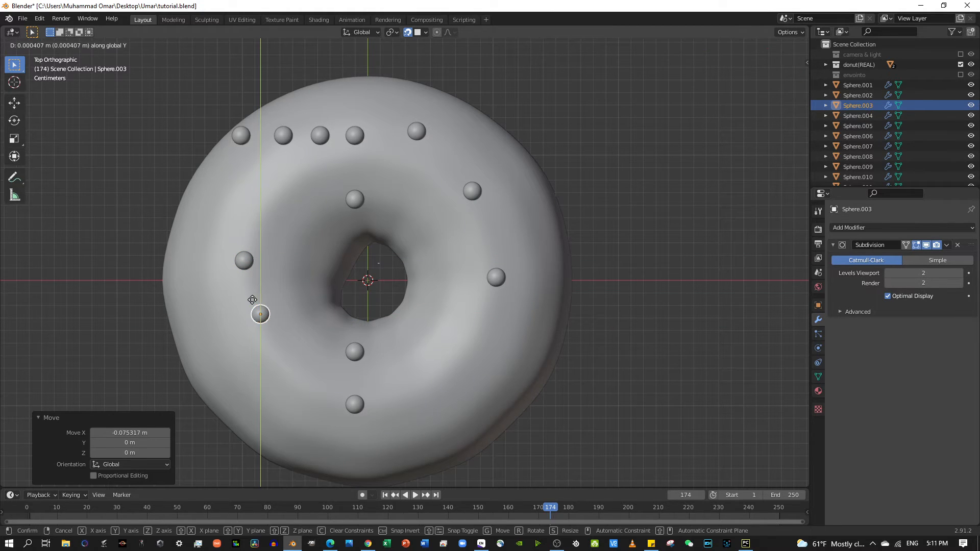
click(262, 278)
key(g)
key(x)
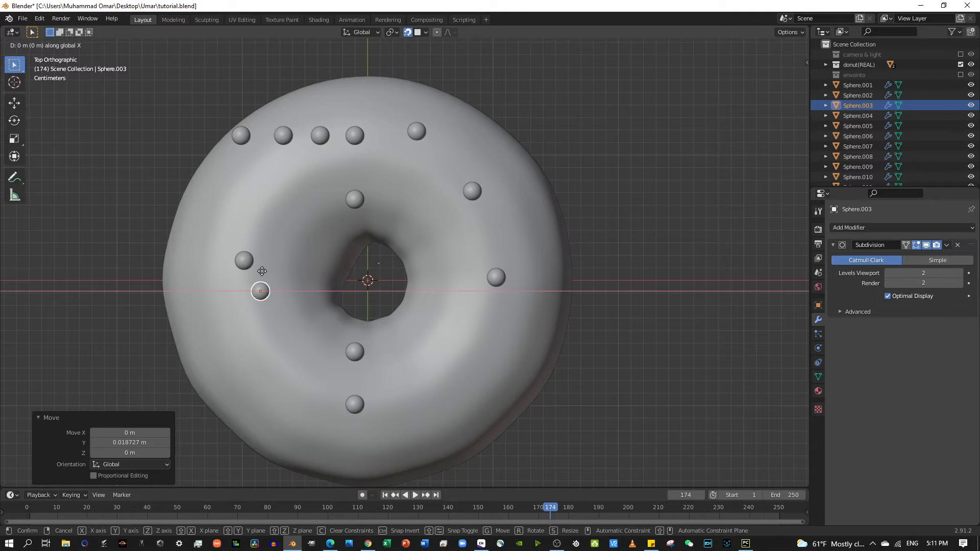
click(288, 302)
Move the sphere just below the donut hole about -0.052 m along X, and shift it further along negative Y and negative X
click(347, 352)
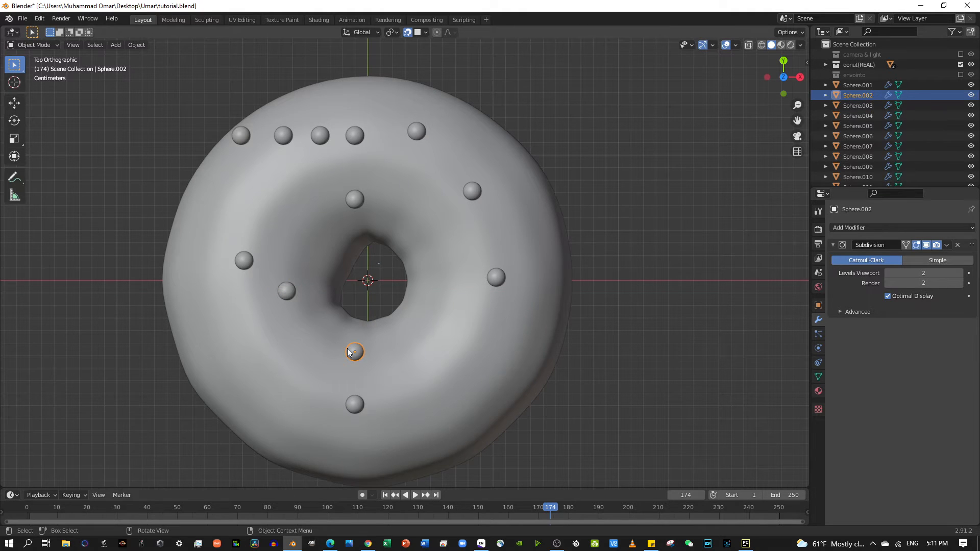
key(g)
key(x)
click(281, 329)
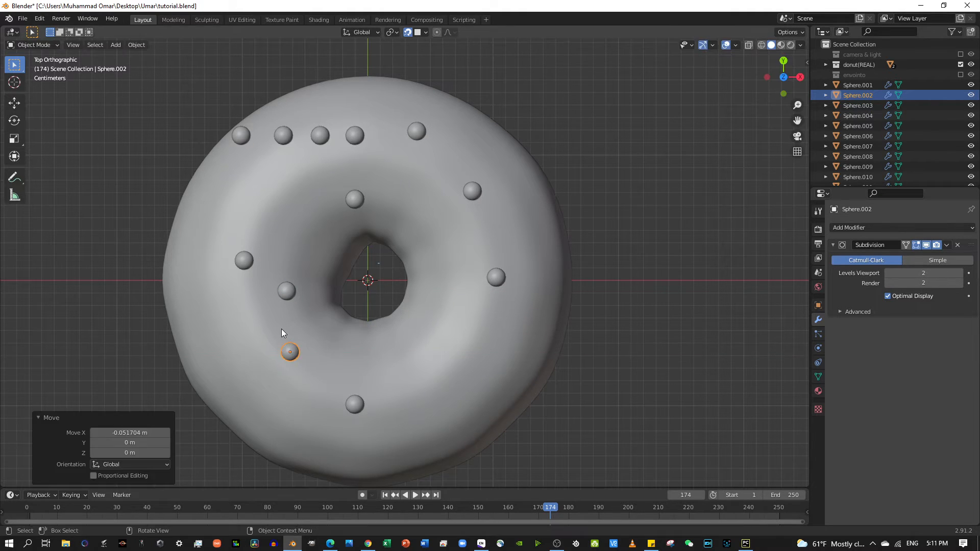
key(g)
key(y)
click(275, 353)
key(g)
key(x)
click(245, 338)
Move the row's second sphere from the negative-X end about -0.031 m along Y and the end sphere about -0.042 m along Y
click(282, 137)
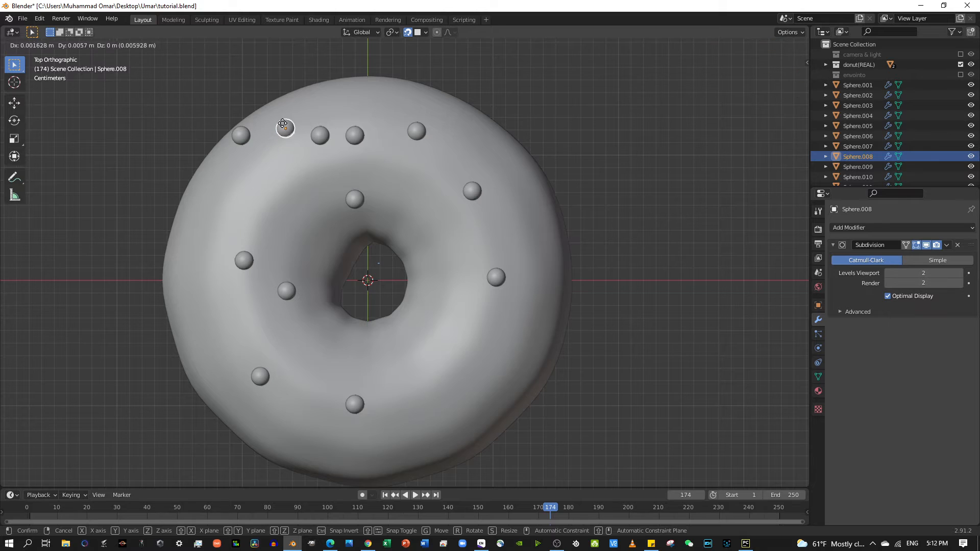
key(y)
click(272, 151)
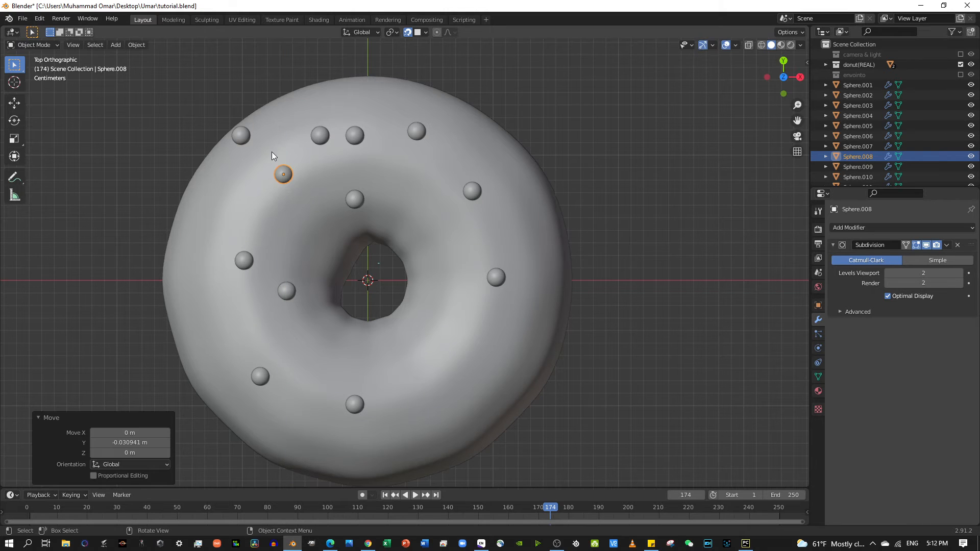
click(246, 136)
key(g)
key(y)
click(265, 190)
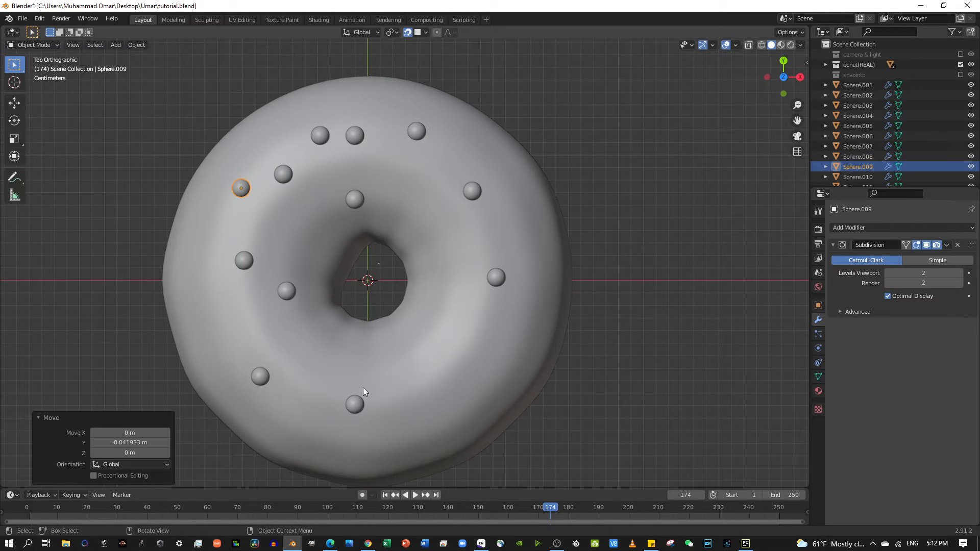
Move the sphere just above the donut hole about -0.112 m along Y and 0.089 m along X onto the opposite icing
click(359, 404)
click(357, 202)
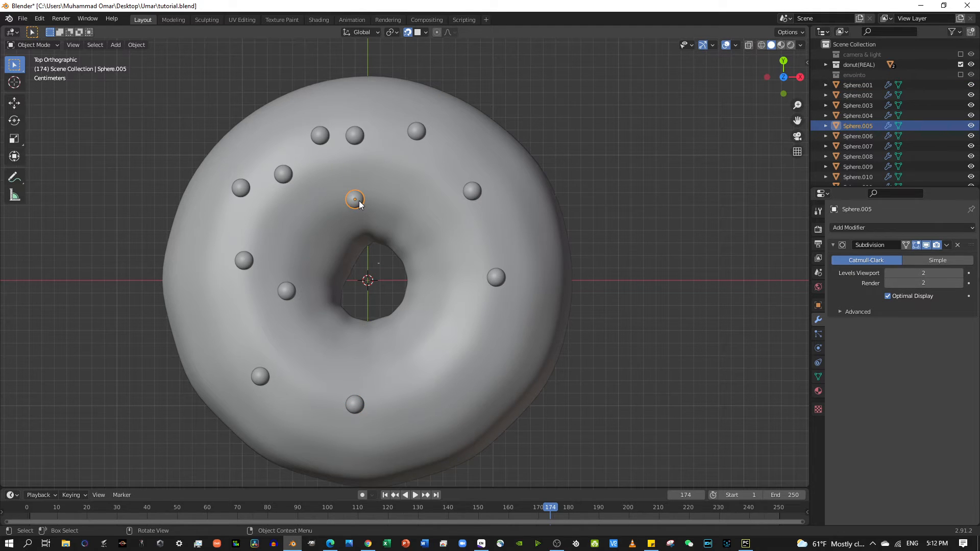
key(g)
key(y)
click(373, 342)
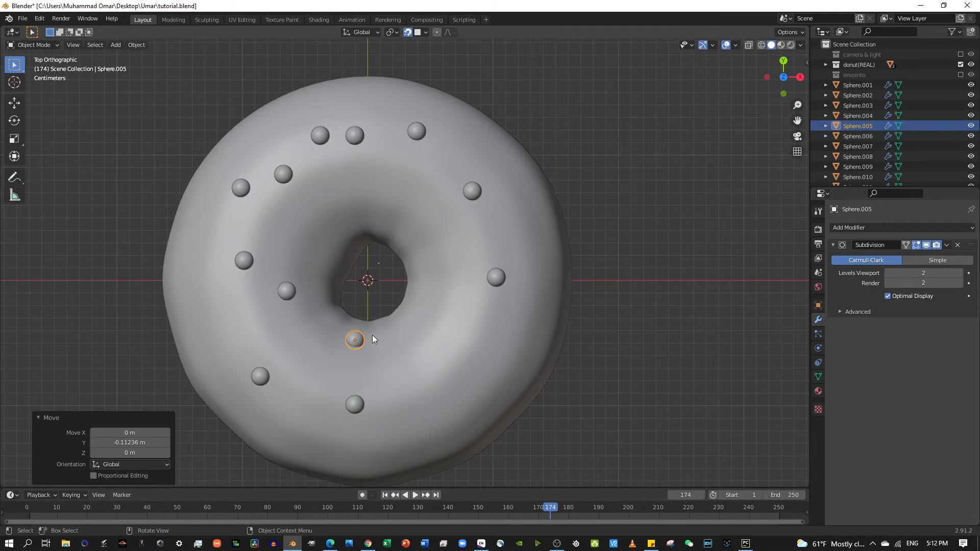
key(g)
key(x)
click(484, 341)
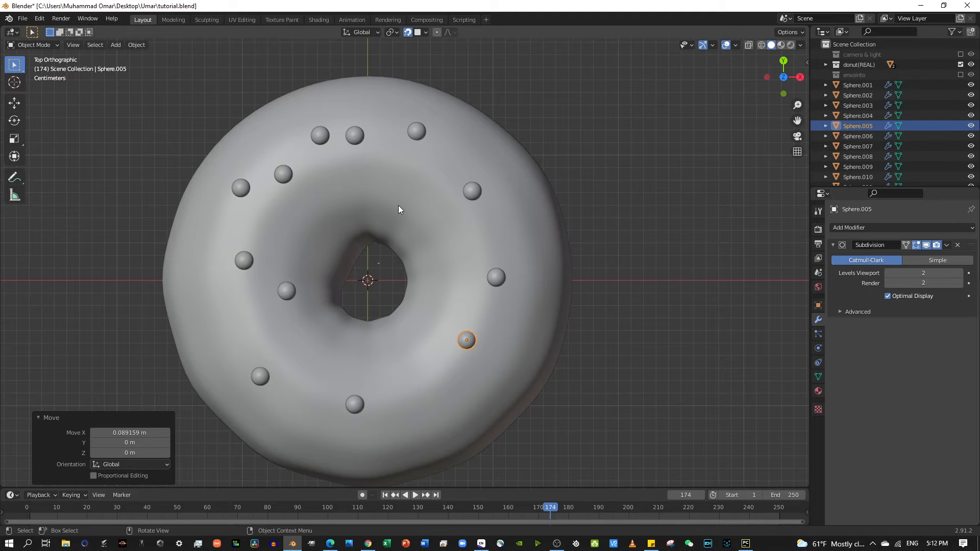
Lower the two spheres floating above the donut's positive-Y side together by about 0.015 m along Z
middle_drag(399, 210, 411, 128)
click(318, 186)
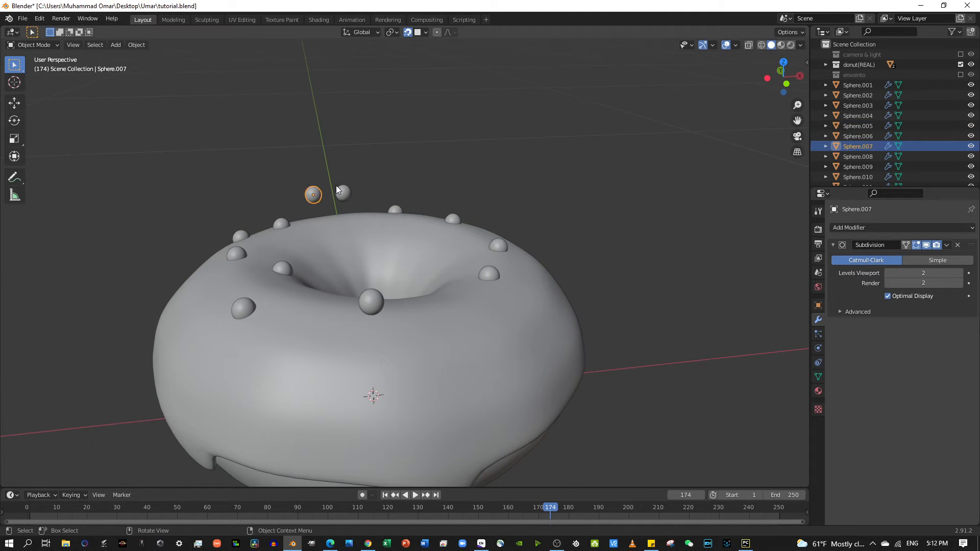
click(343, 193)
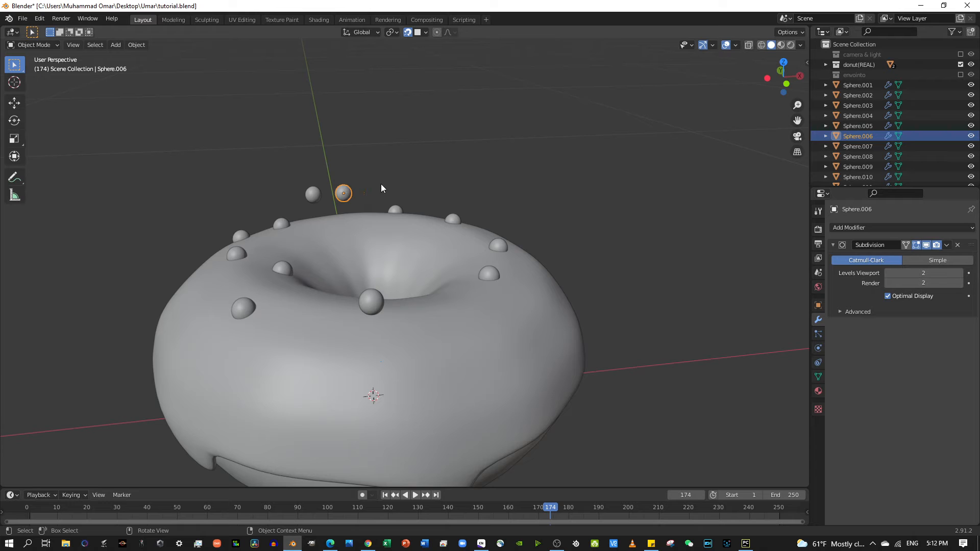
shift+click(314, 193)
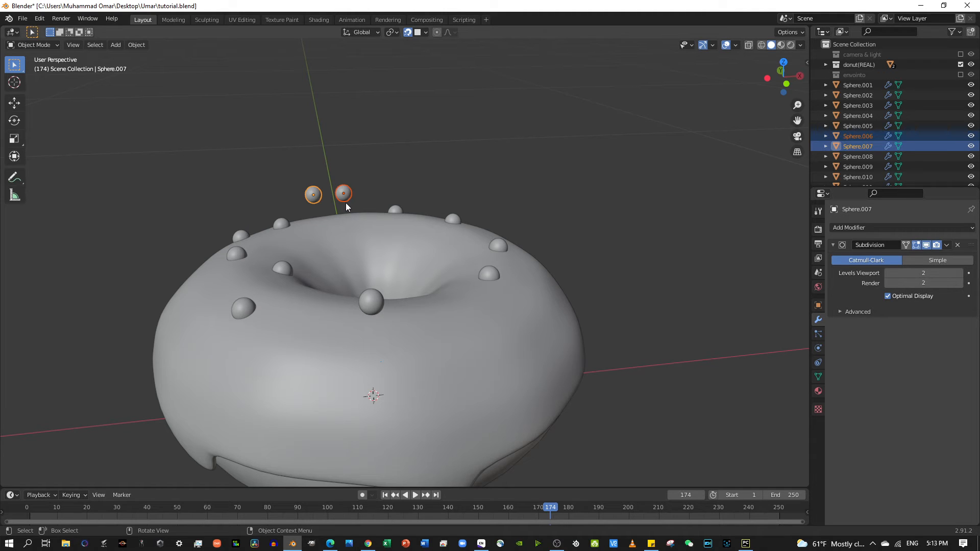
key(g)
key(z)
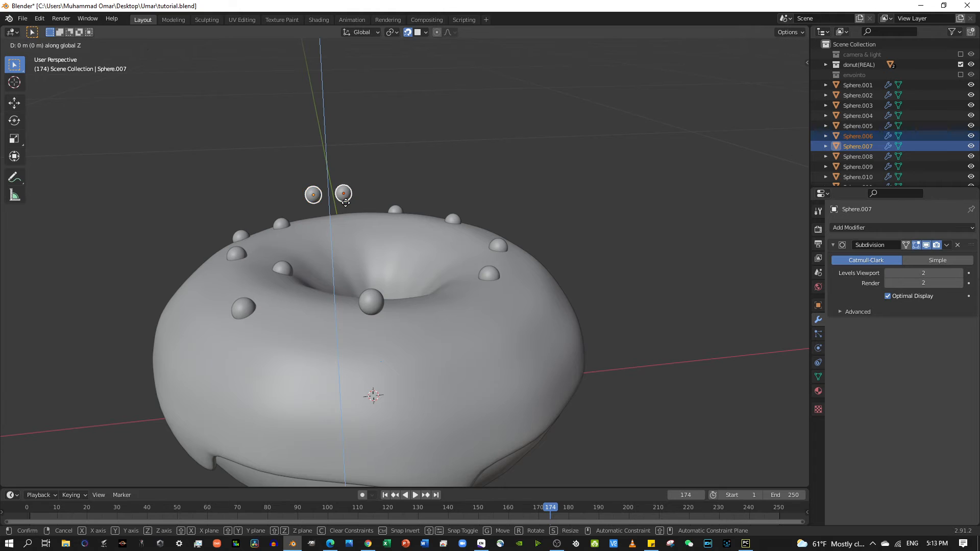
click(368, 217)
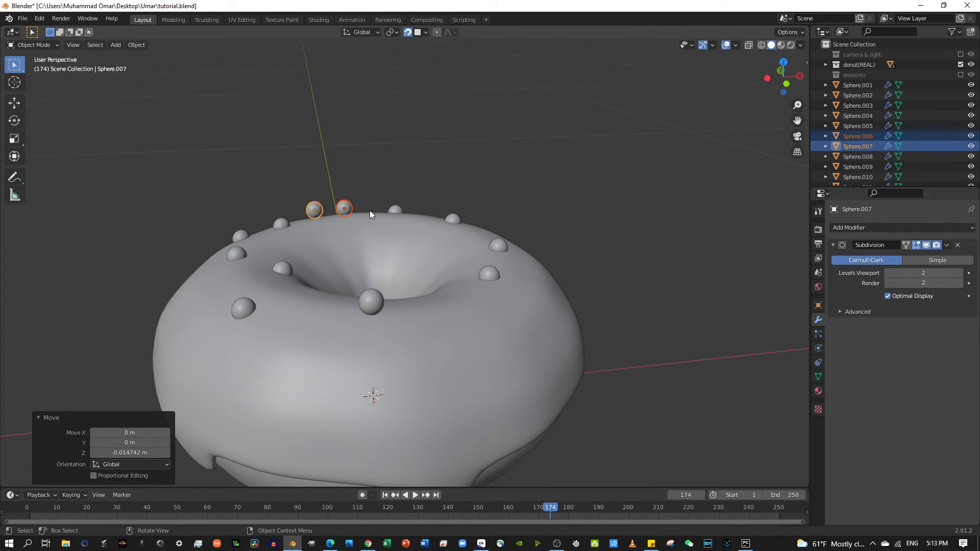
Raise the positive-X sphere of the lowered pair about 0.002 m along Z and nudge it slightly further
click(351, 208)
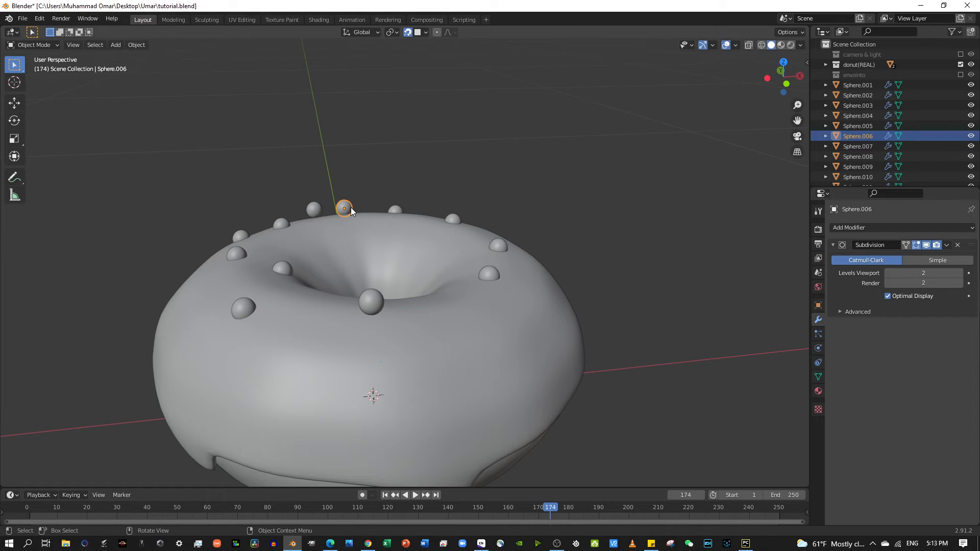
key(g)
key(z)
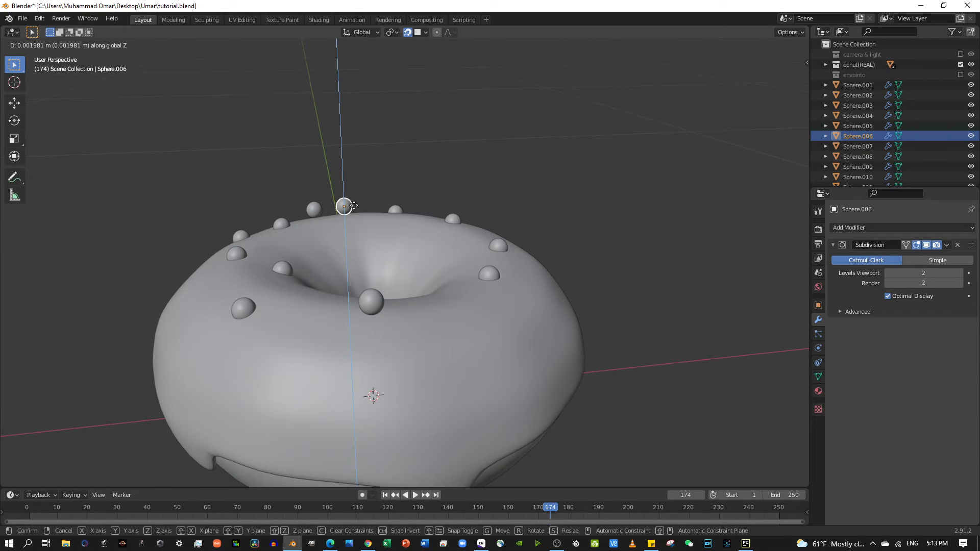
click(355, 207)
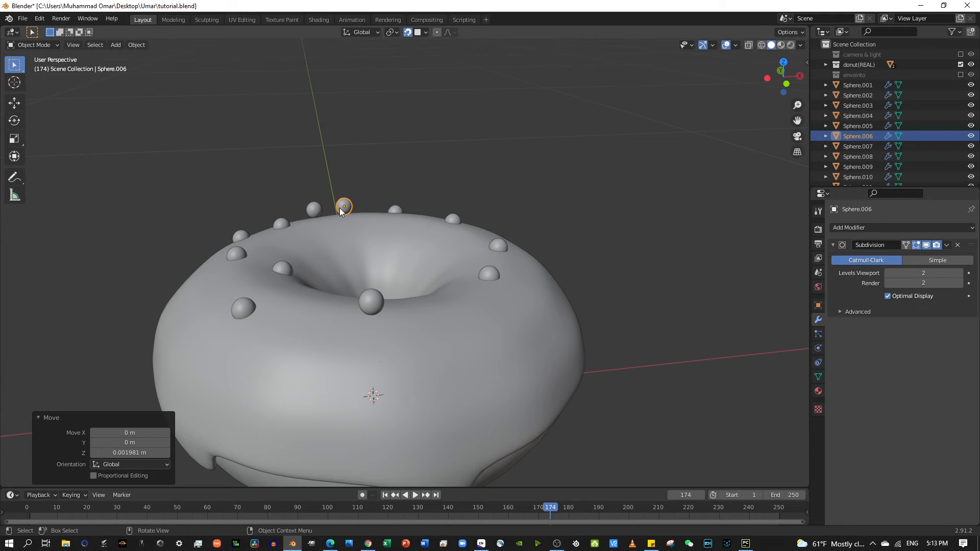
key(g)
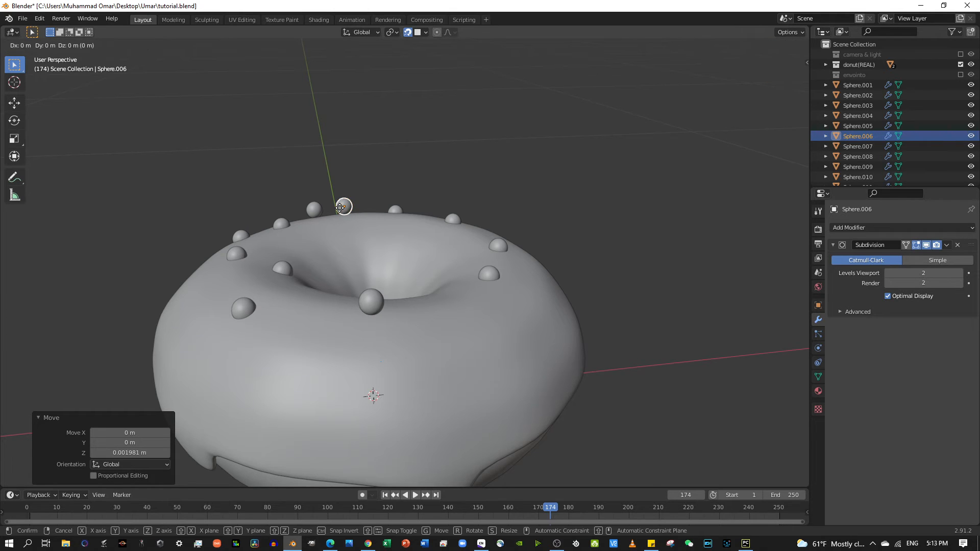
click(340, 207)
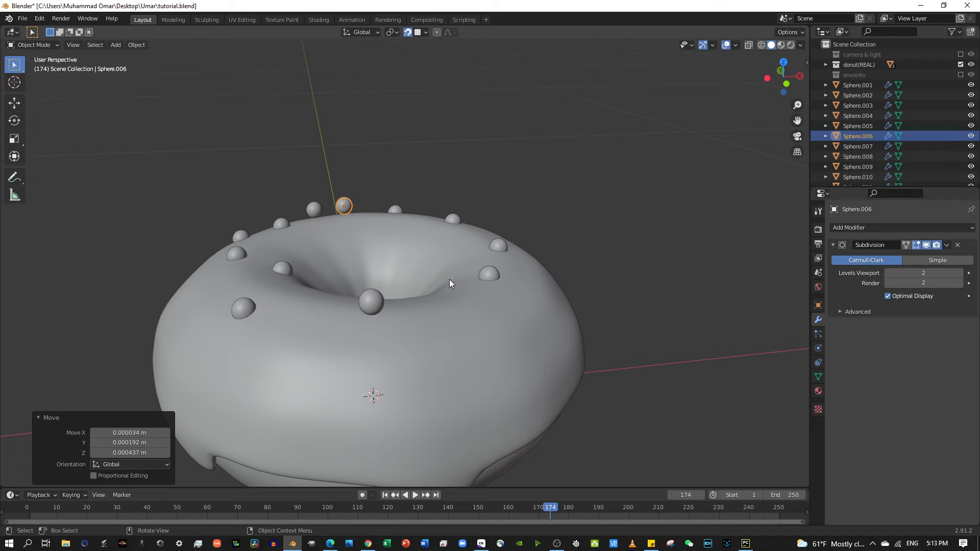
Raise the nine partly sunken spheres around the icing together by about 0.006 m along Z
click(489, 271)
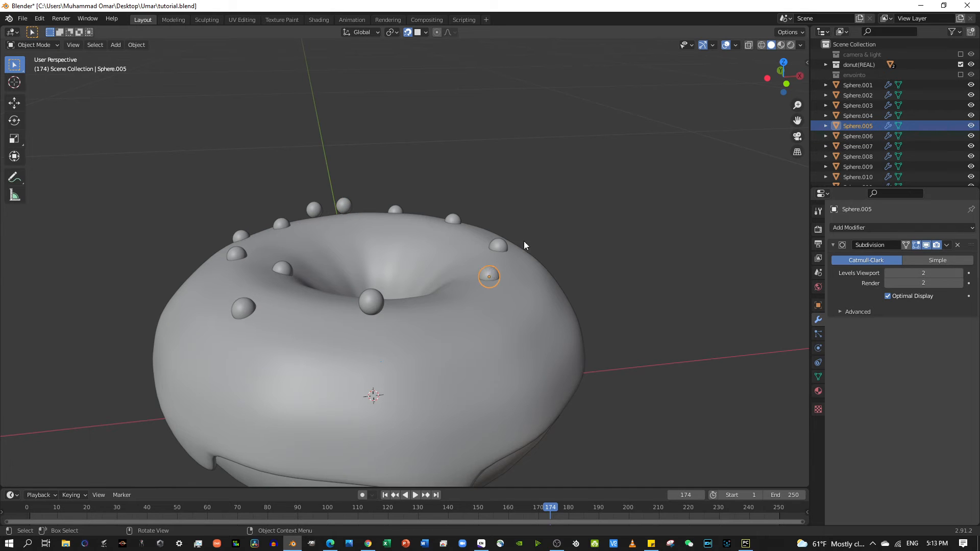
shift+click(499, 246)
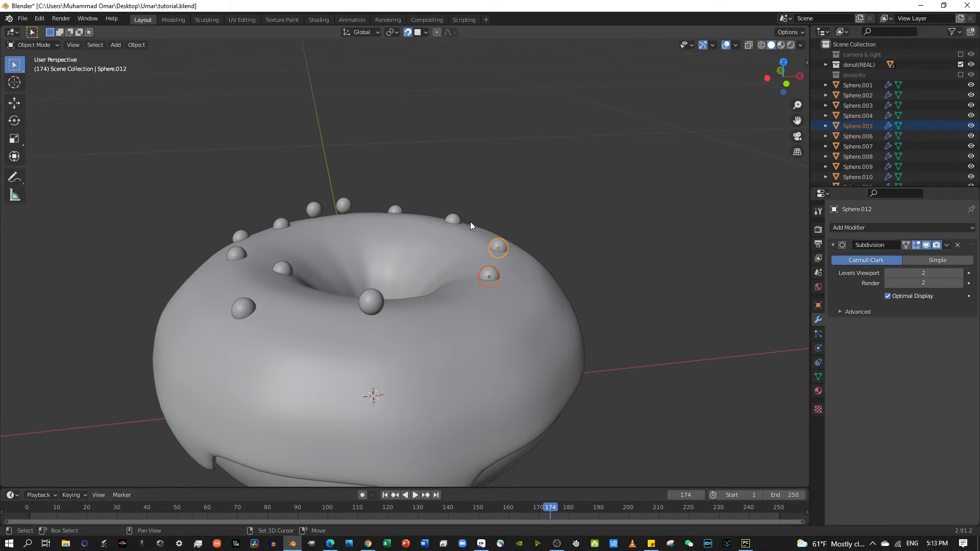
shift+click(452, 215)
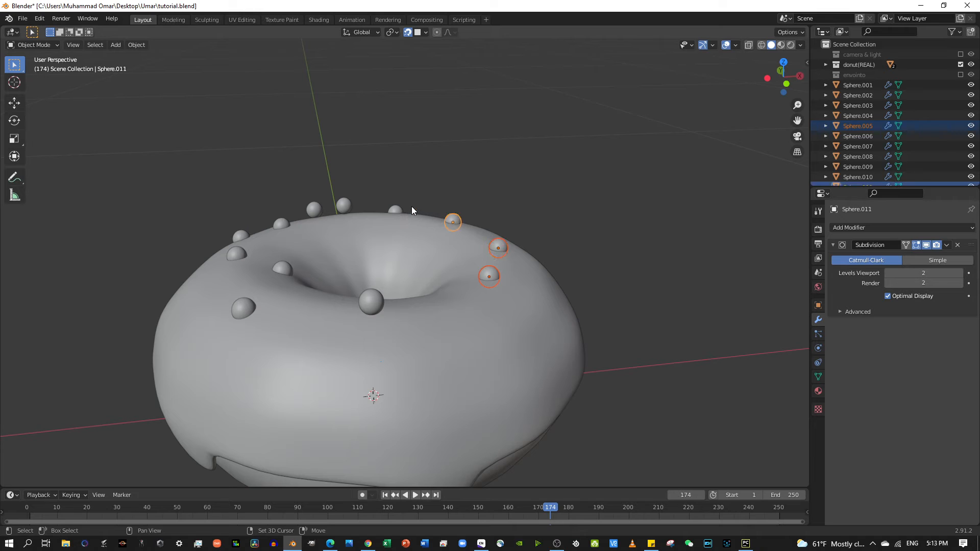
shift+click(394, 209)
shift+click(242, 306)
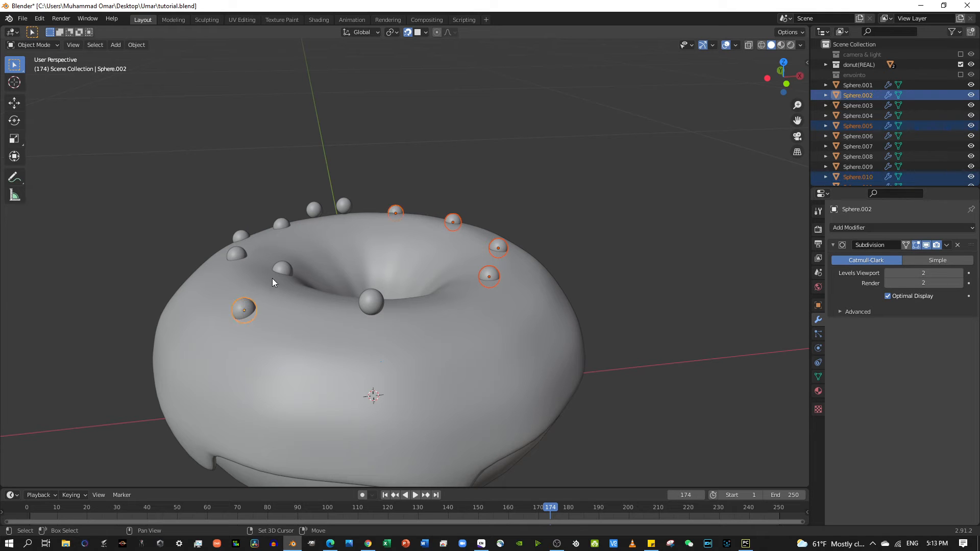
shift+click(282, 270)
shift+click(237, 255)
shift+click(240, 236)
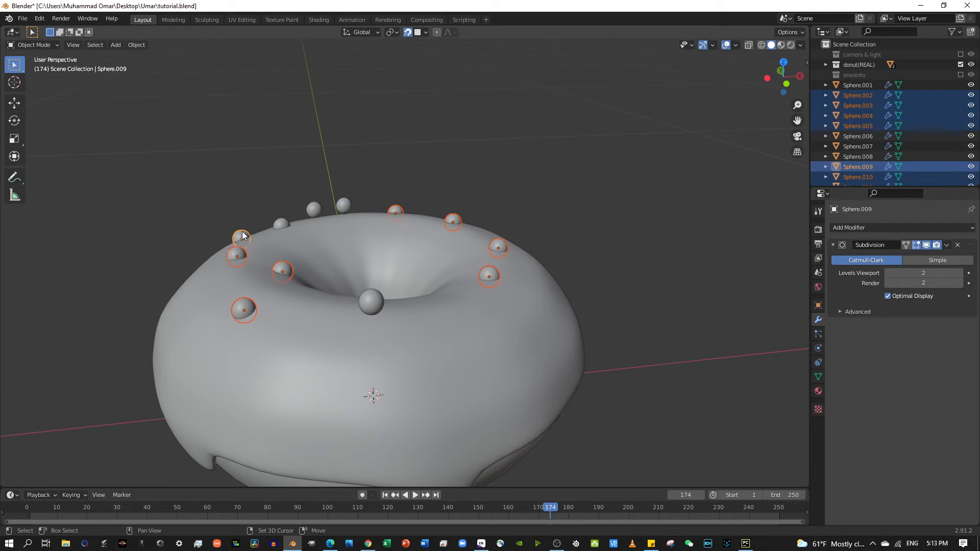
shift+click(281, 227)
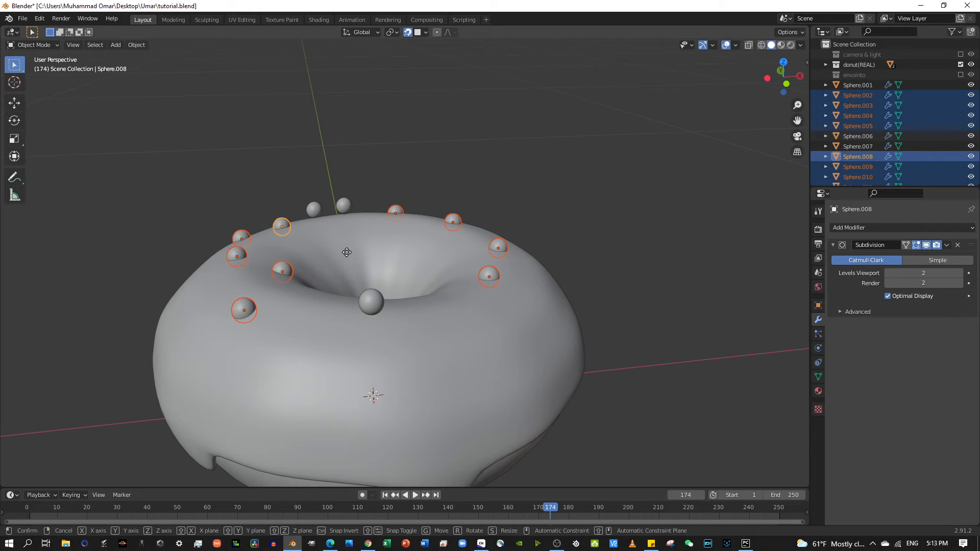
key(g)
key(z)
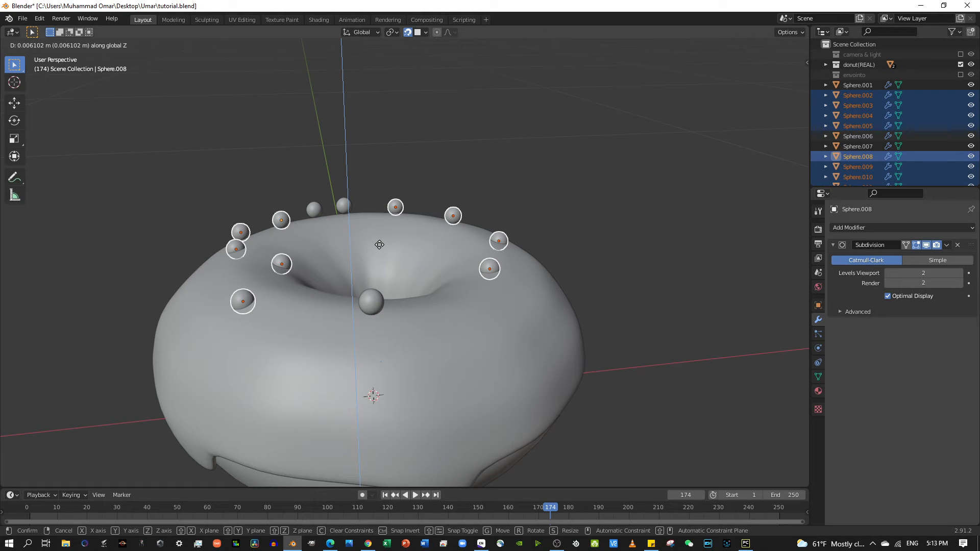
click(379, 246)
Raise the five spheres still partly sunken in the icing together by about 0.006 m along Z
middle_drag(341, 273, 419, 265)
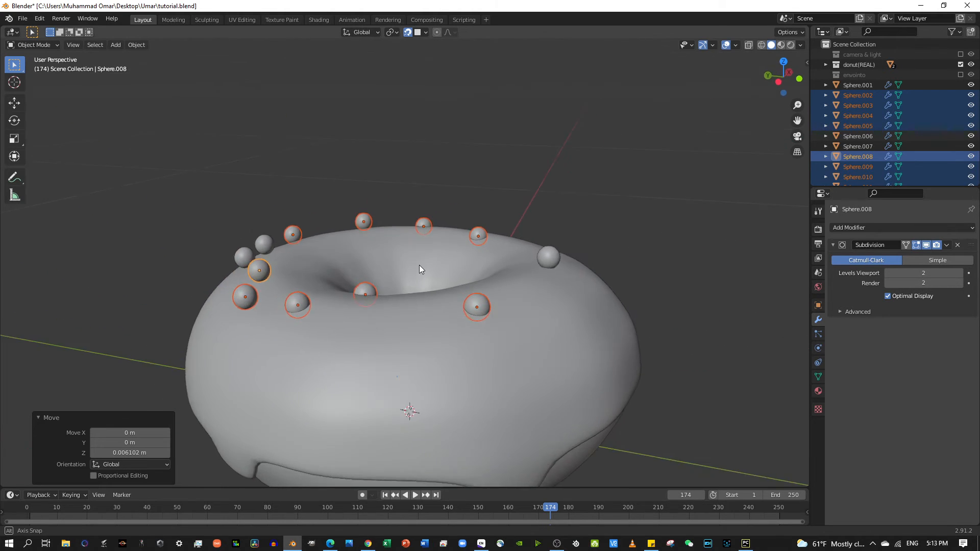
click(308, 305)
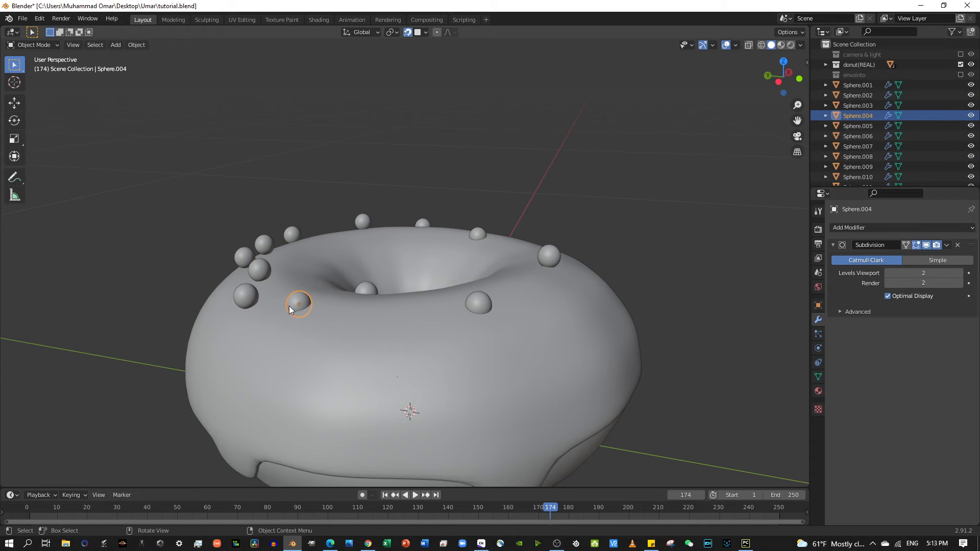
shift+click(371, 290)
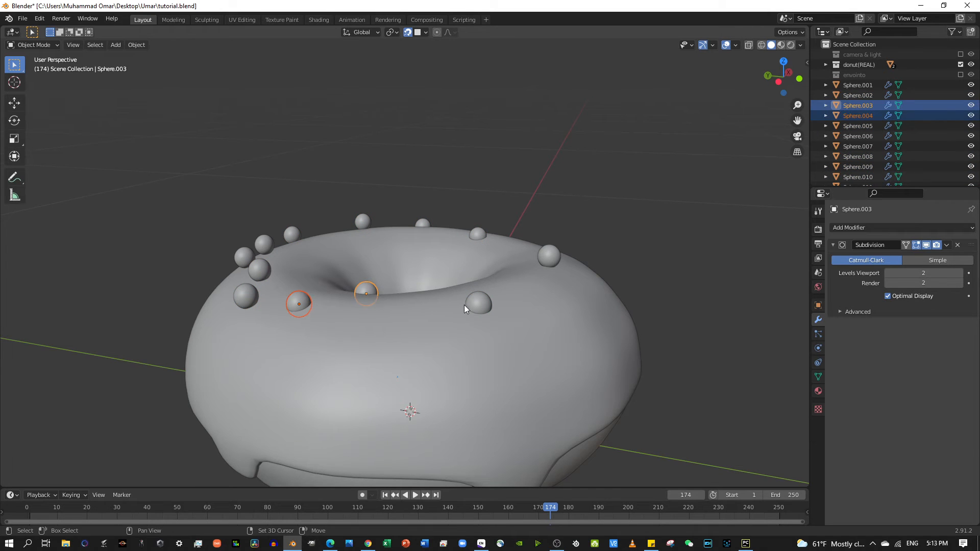
shift+click(477, 304)
shift+click(477, 236)
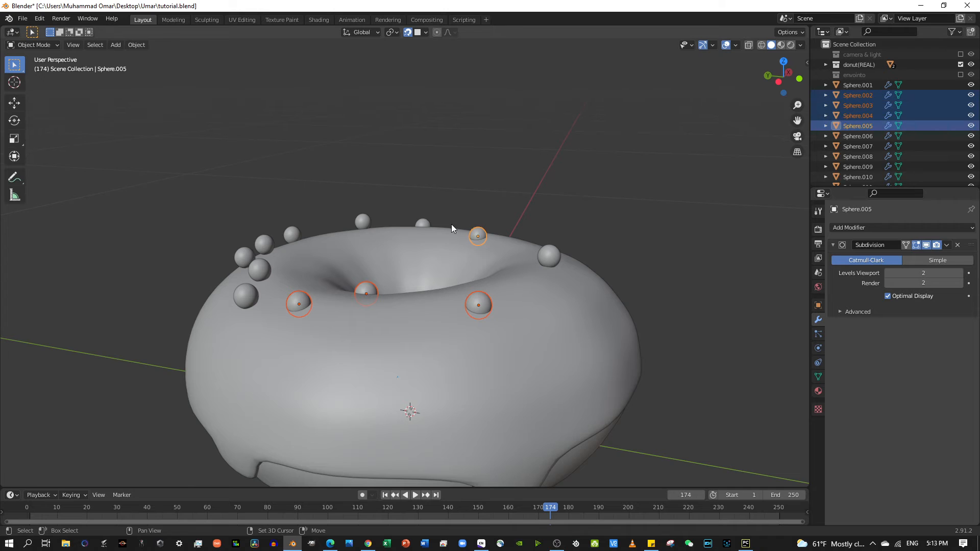
shift+click(425, 223)
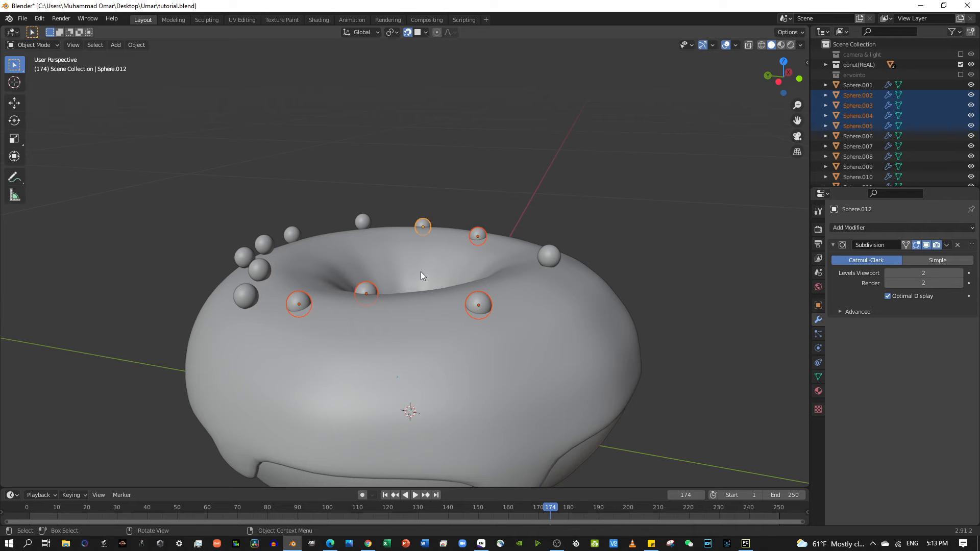
key(g)
key(z)
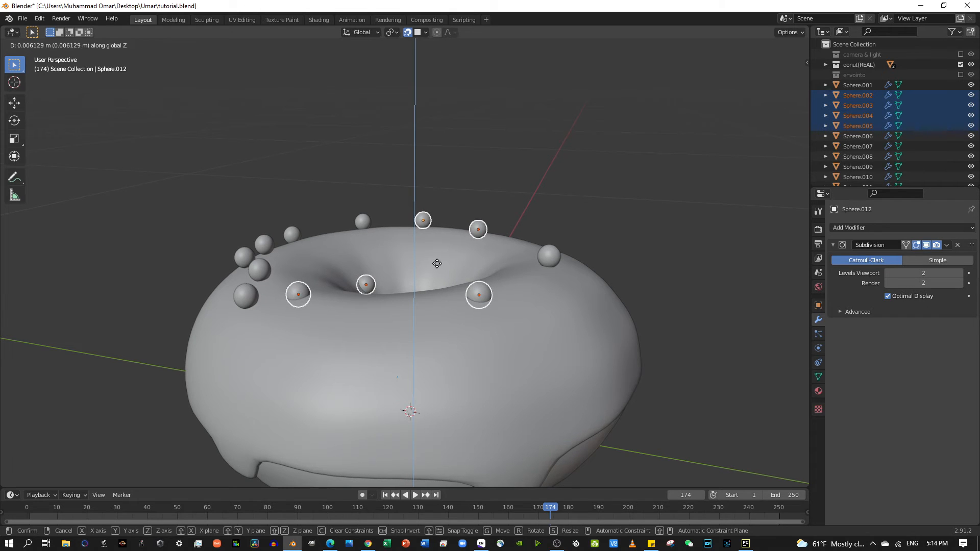
click(439, 264)
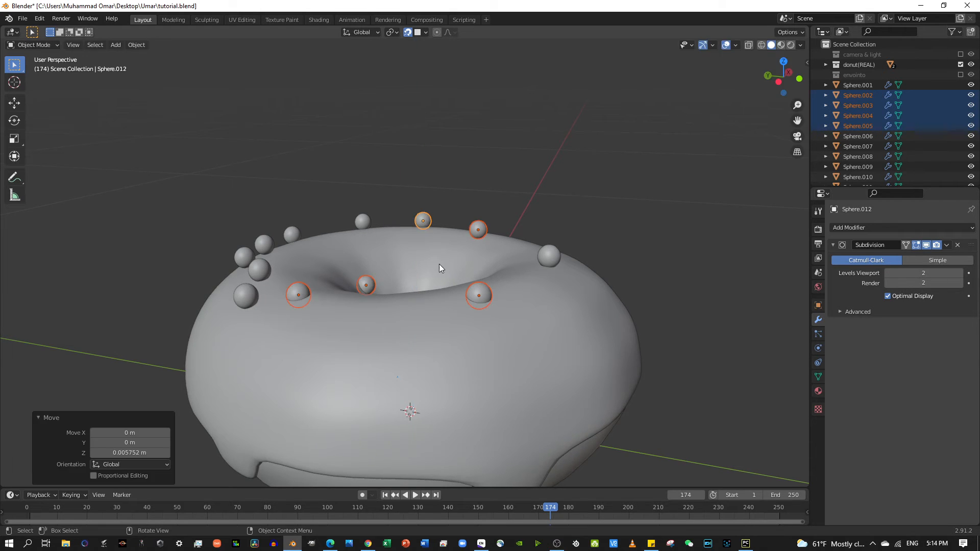
Raise the still sunken sphere on the negative-X, negative-Y side of the icing about 0.016 m along Z
click(474, 294)
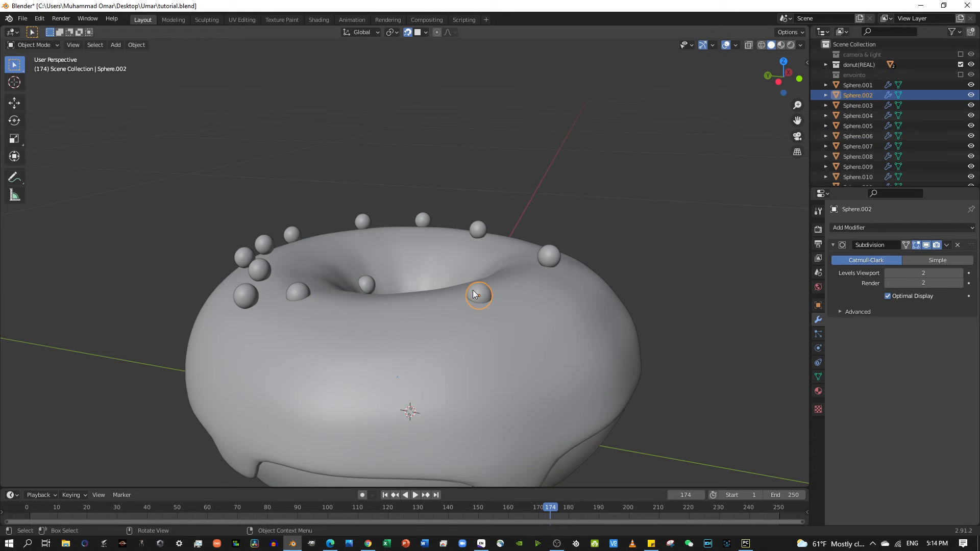
key(g)
key(z)
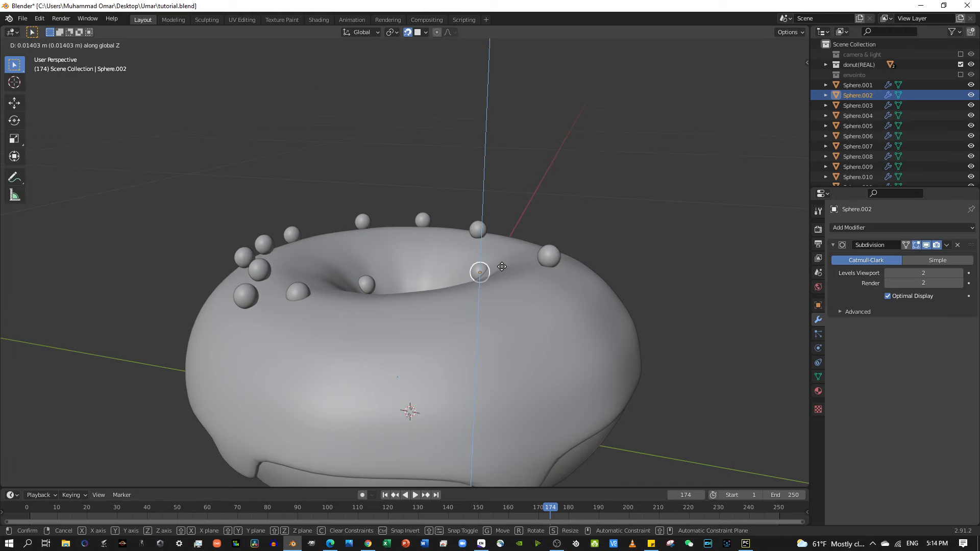
click(506, 266)
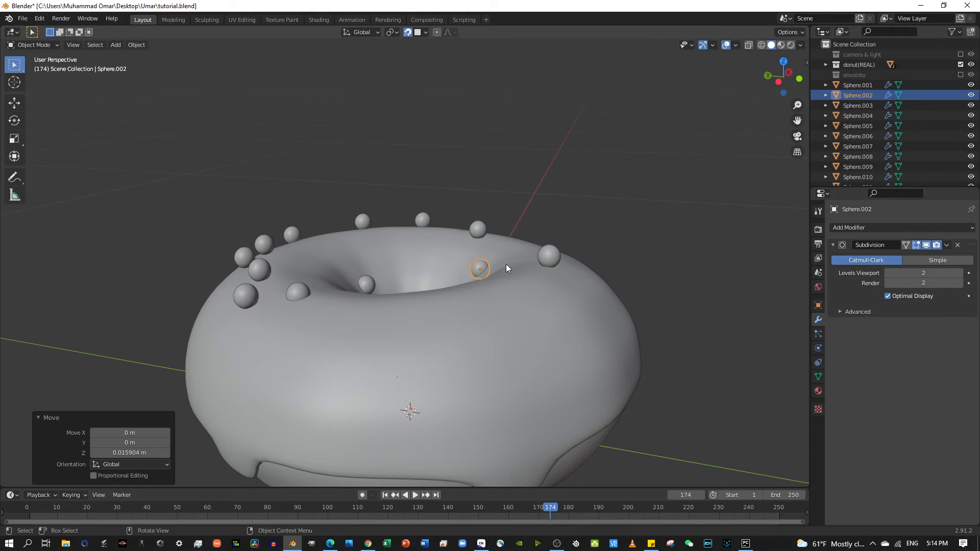
Move Sphere.002 across the icing to the bare negative-X side, about -0.108 m in X, -0.039 m in Y and 0.008 m in Z
mouse_move(507, 264)
middle_down()
mouse_move(620, 266)
mouse_move(523, 268)
middle_up()
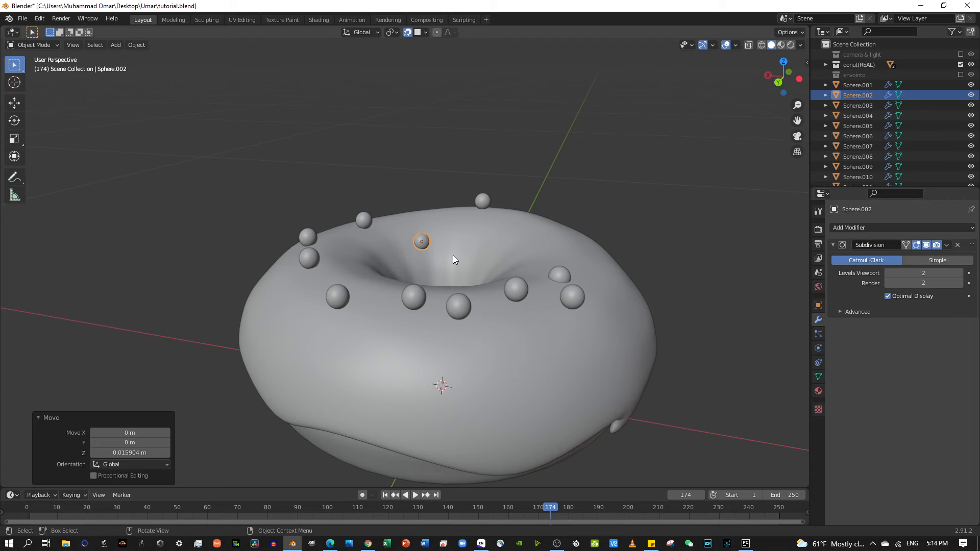
key(g)
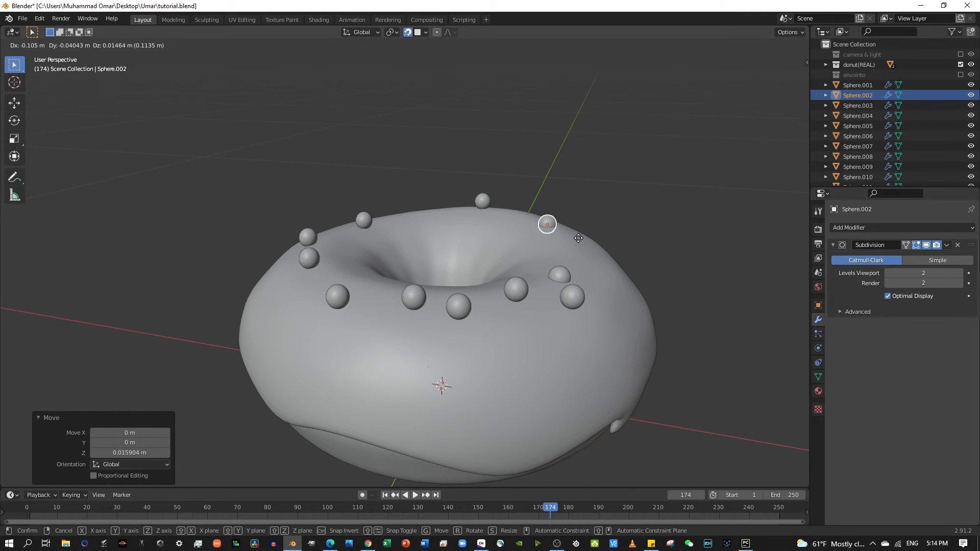
click(581, 245)
Adjust the height of Sphere.002 along Z, lowering it about 0.002 m and raising it about 0.005 m from a side view
middle_drag(570, 247, 479, 232)
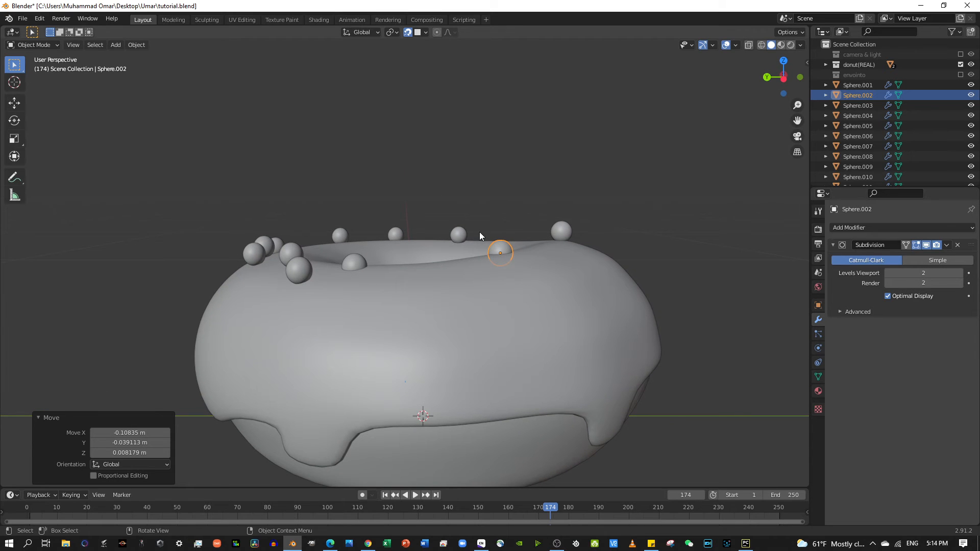
key(g)
key(z)
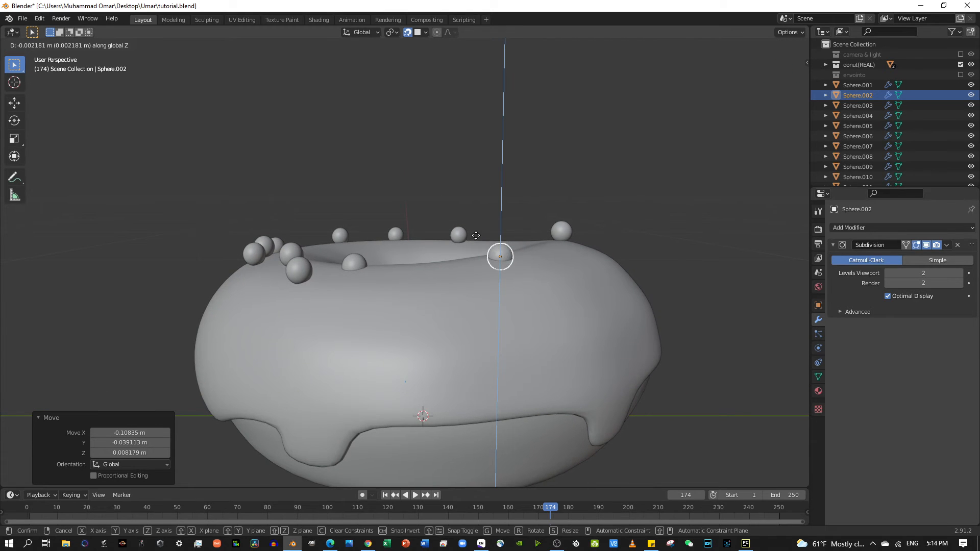
click(476, 236)
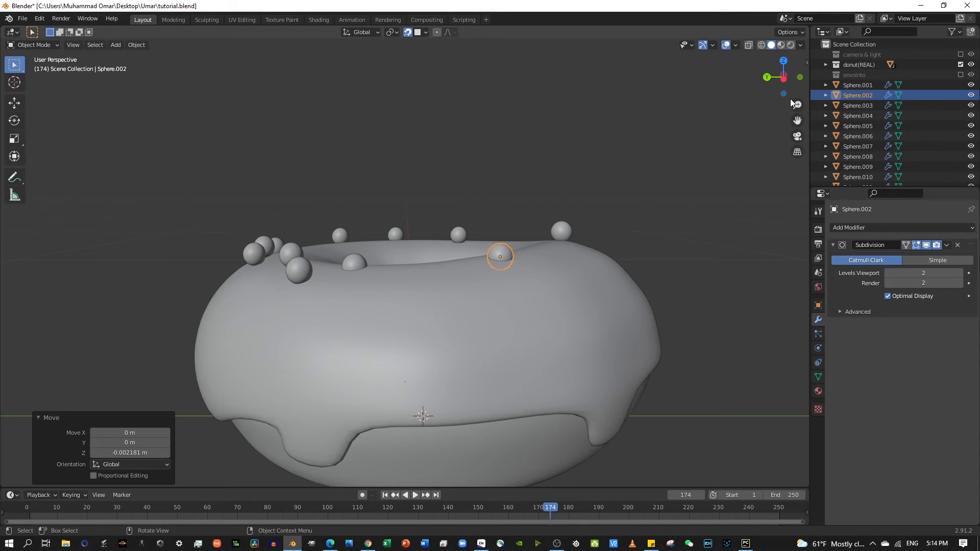
click(783, 77)
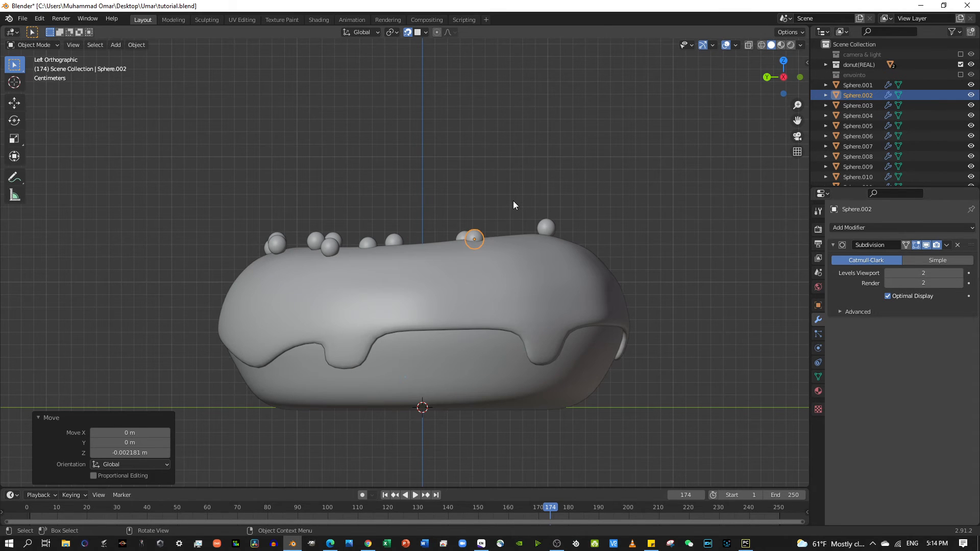
key(g)
key(z)
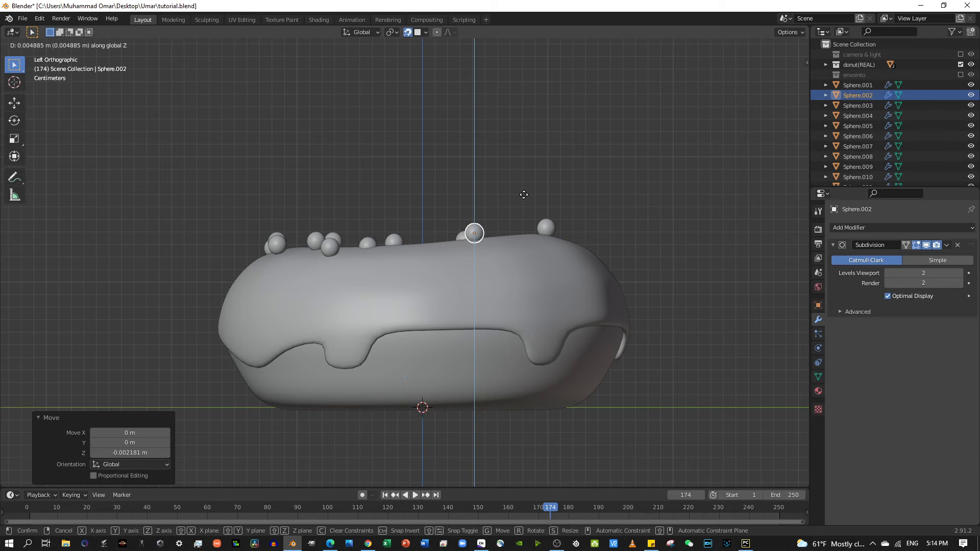
click(524, 199)
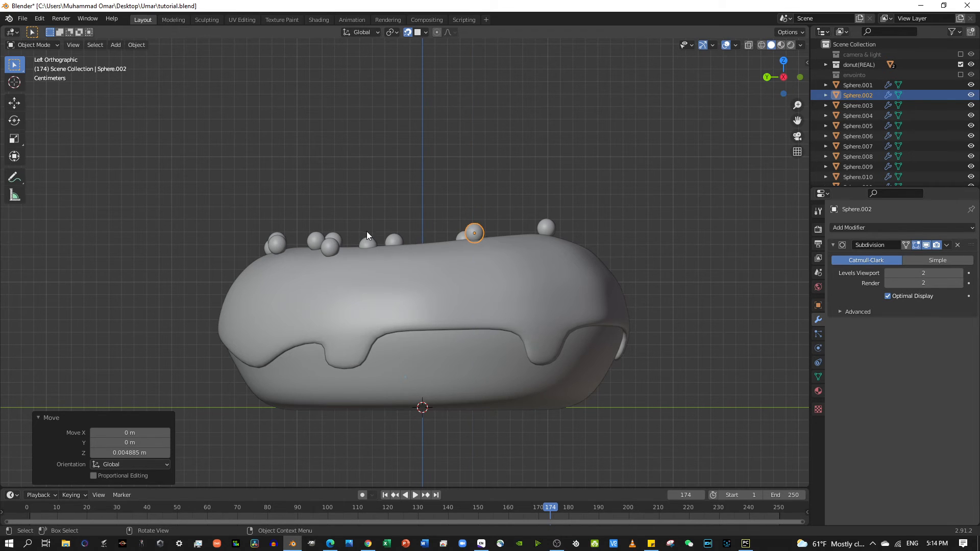
Raise Sphere.004 about 0.005 m and the neighbouring Sphere.012 about 0.002 m along Z
click(369, 246)
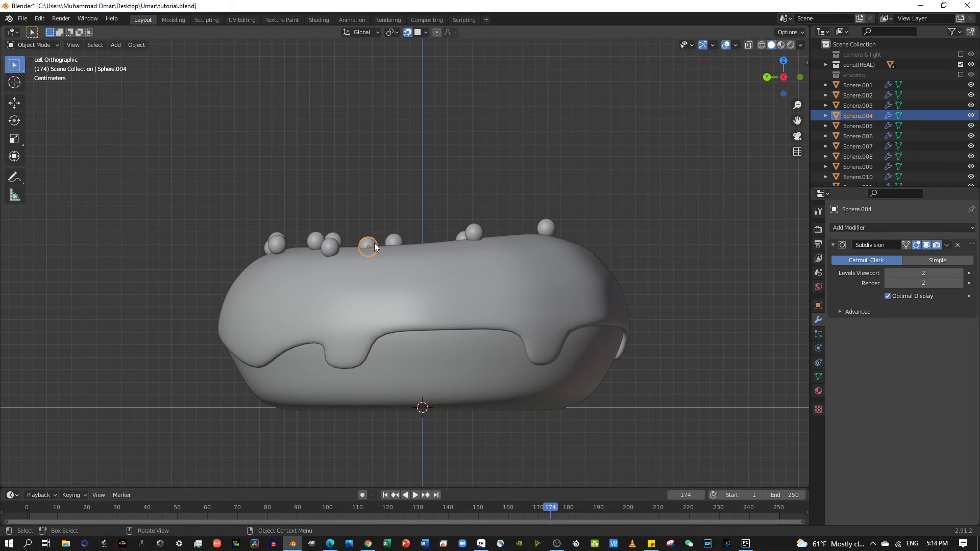
key(g)
key(z)
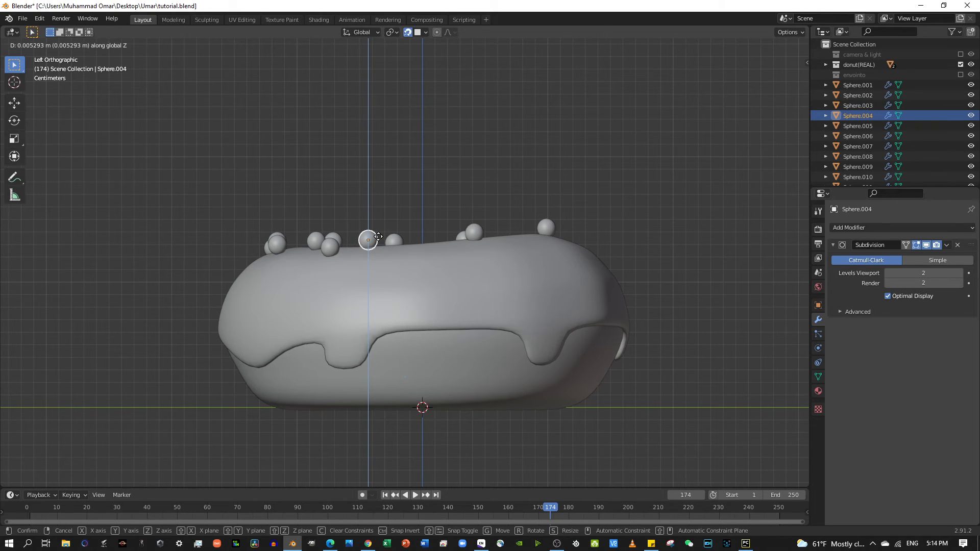
click(378, 236)
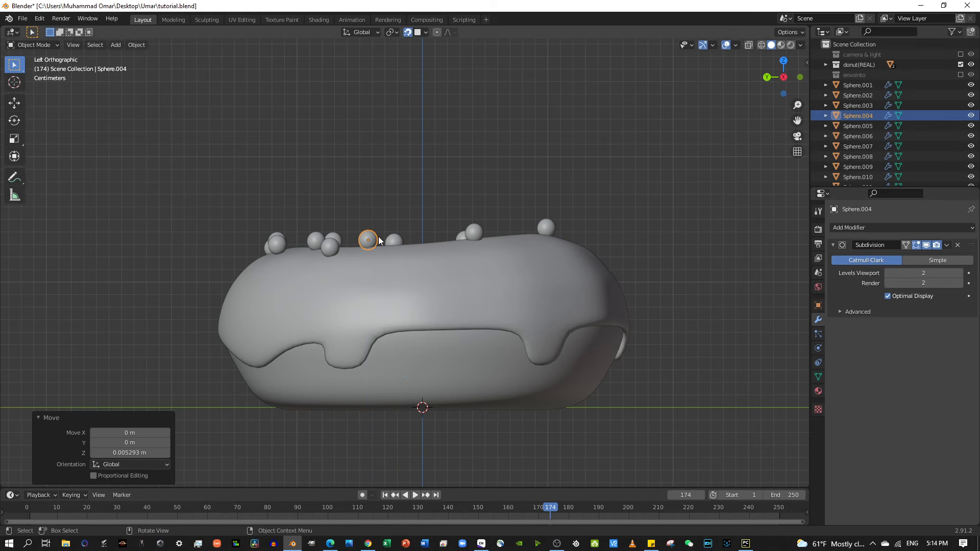
click(390, 238)
key(g)
key(z)
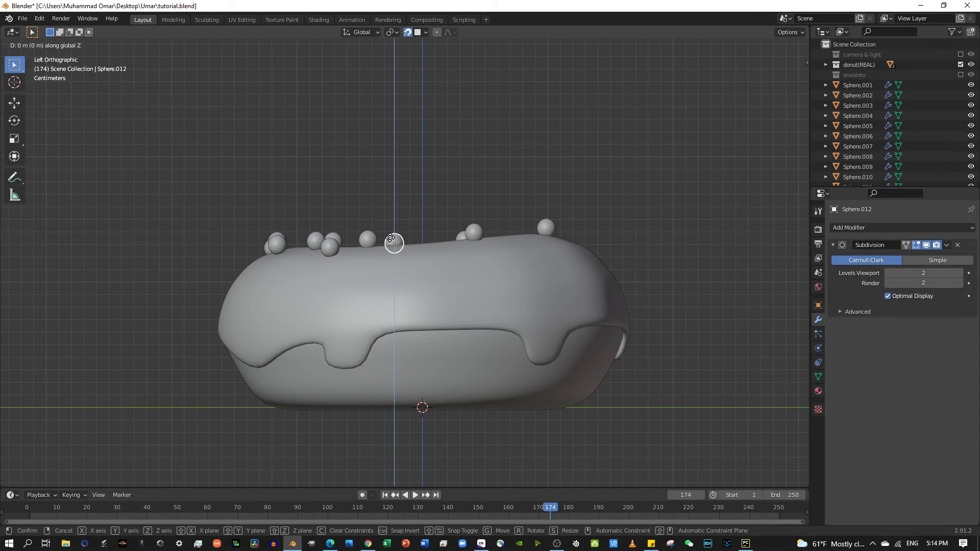
click(394, 237)
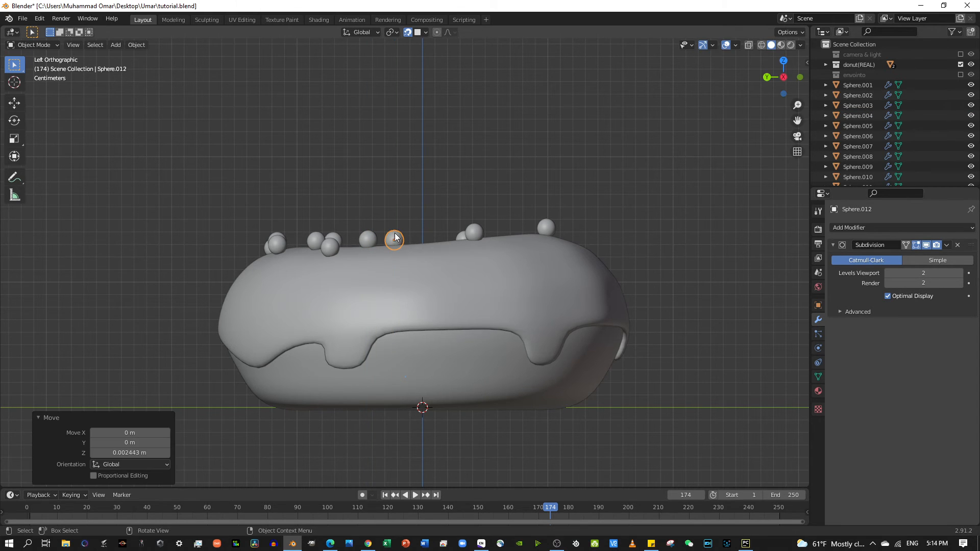
Lower Sphere.012 about 0.004 m along Z, checking it from the opposite side of the donut
middle_drag(395, 235, 607, 237)
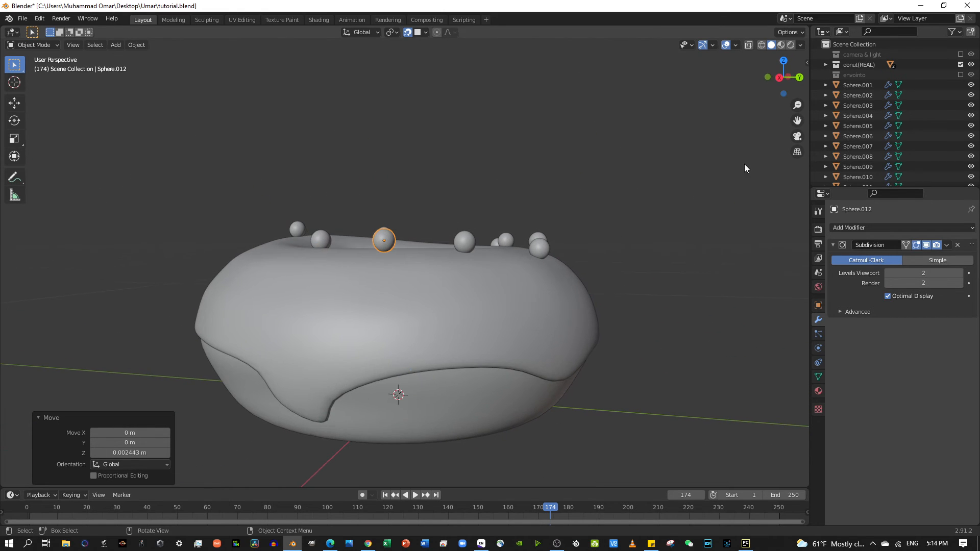
click(780, 78)
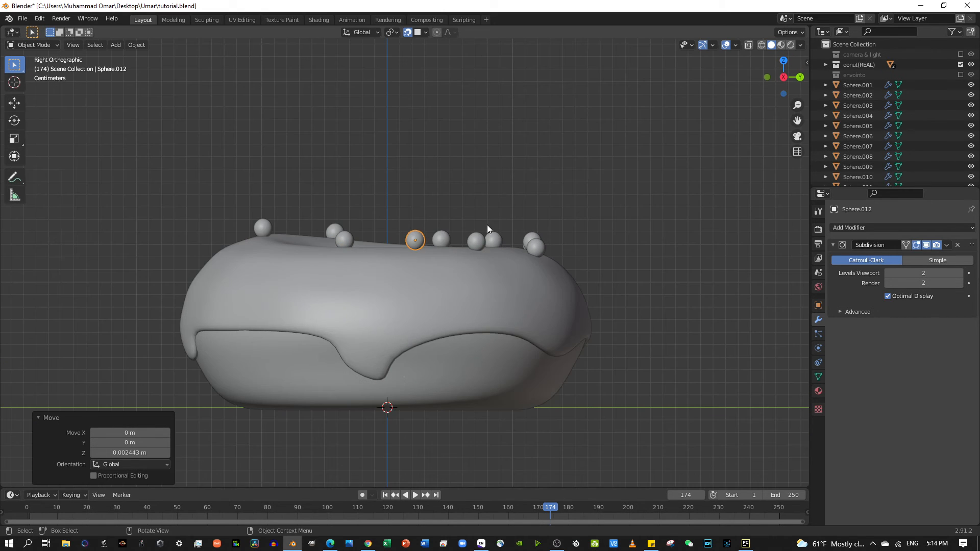
key(g)
key(z)
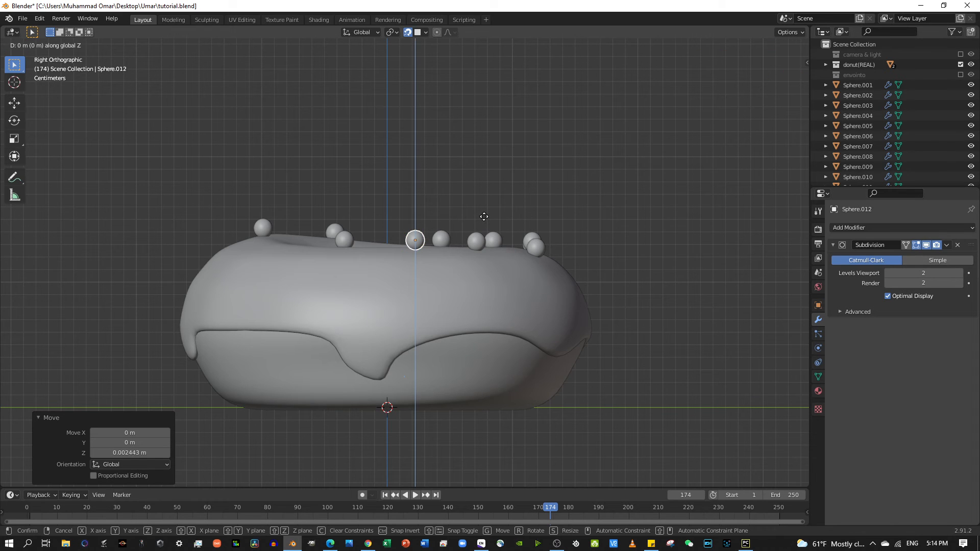
click(486, 222)
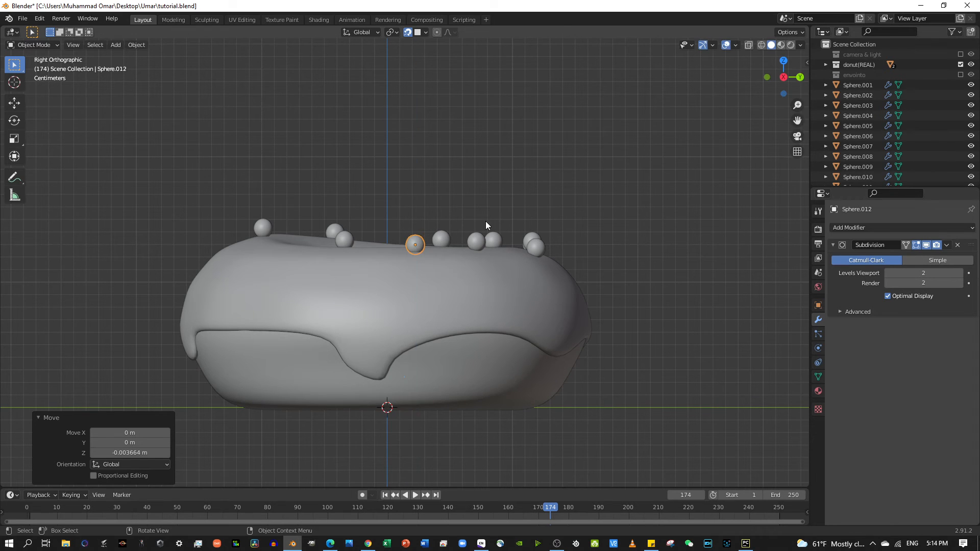
Lower Sphere.005 about 0.002 m along Z
click(339, 238)
key(g)
key(z)
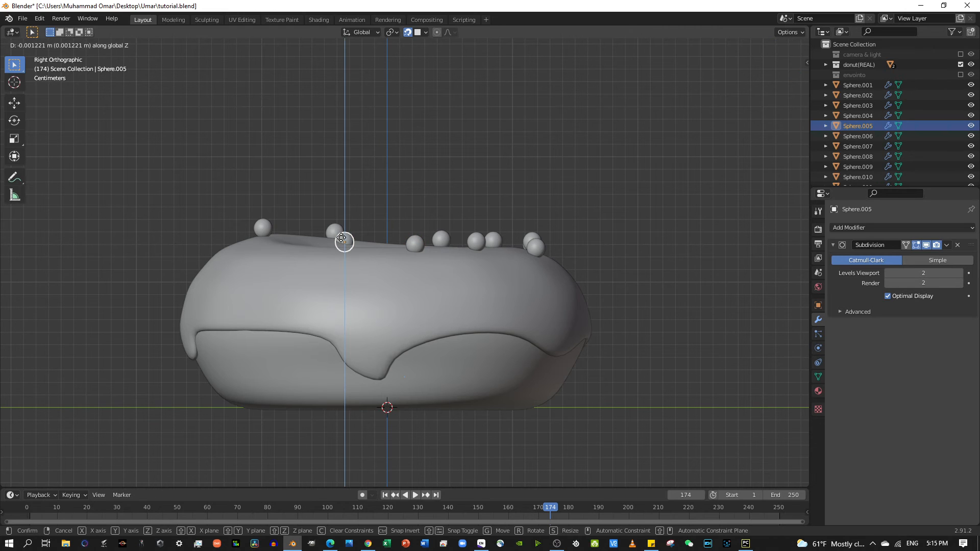
click(342, 240)
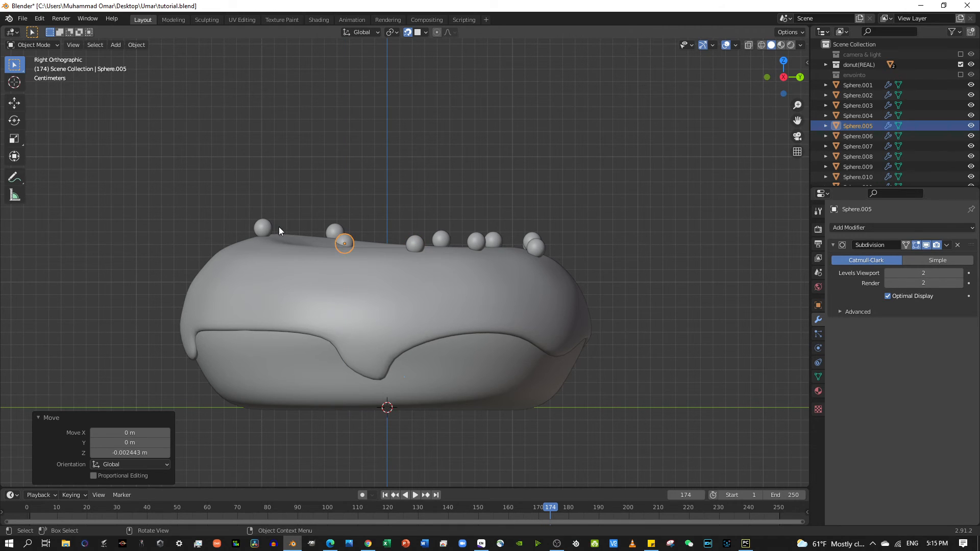
Lower Sphere.001, the outermost negative-Y sphere, about 0.0004 m along Z
click(265, 227)
key(g)
key(z)
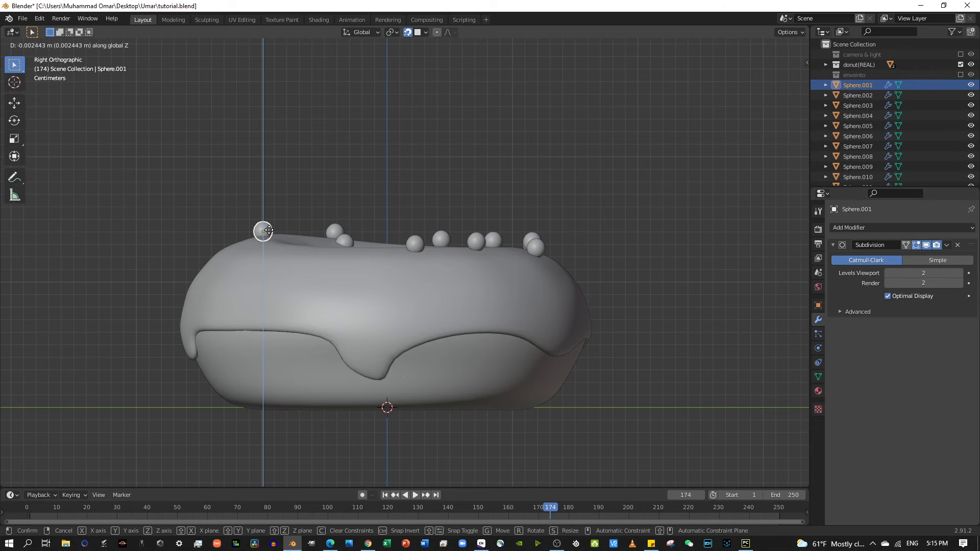
click(277, 231)
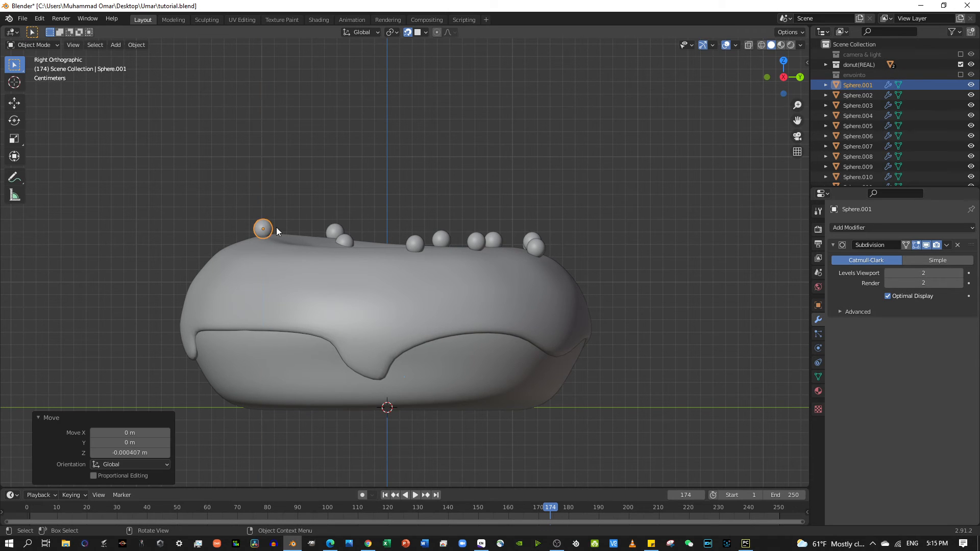
Raise Sphere.005 about 0.004 m along Z
click(342, 240)
key(g)
key(z)
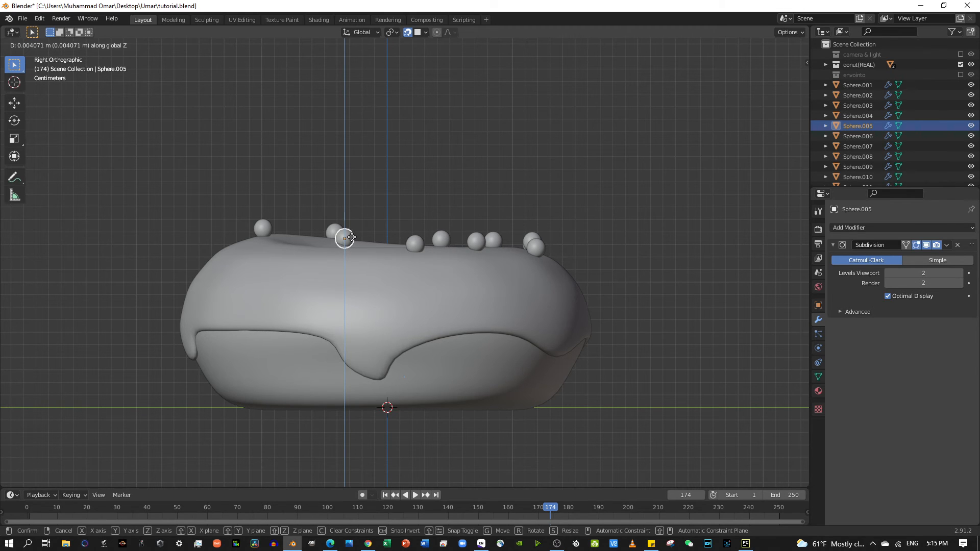
click(357, 242)
Move Sphere.003 from the slope of the donut hole onto the bare icing, about 0.051 m in X, -0.093 m in Y and 0.046 m in Z
click(535, 249)
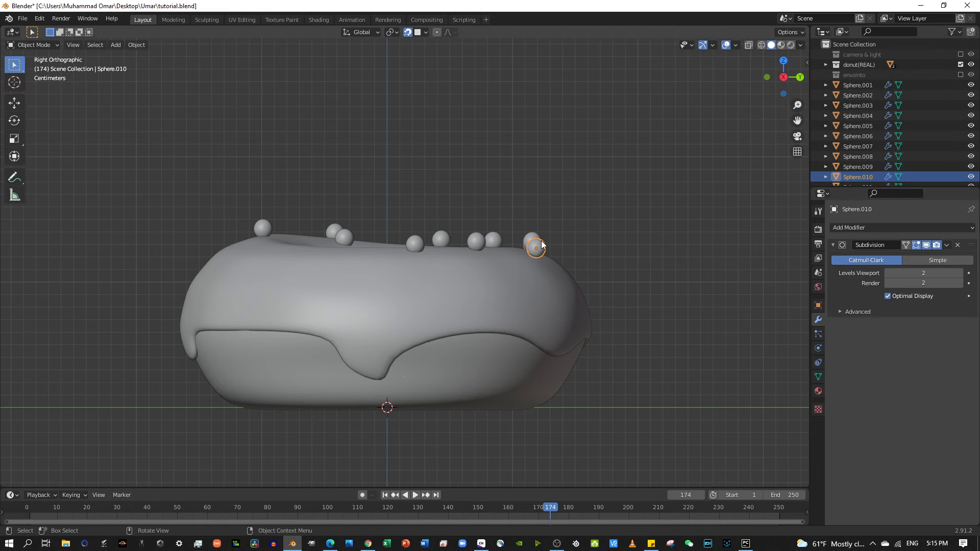
click(592, 204)
middle_drag(593, 203, 374, 284)
click(371, 288)
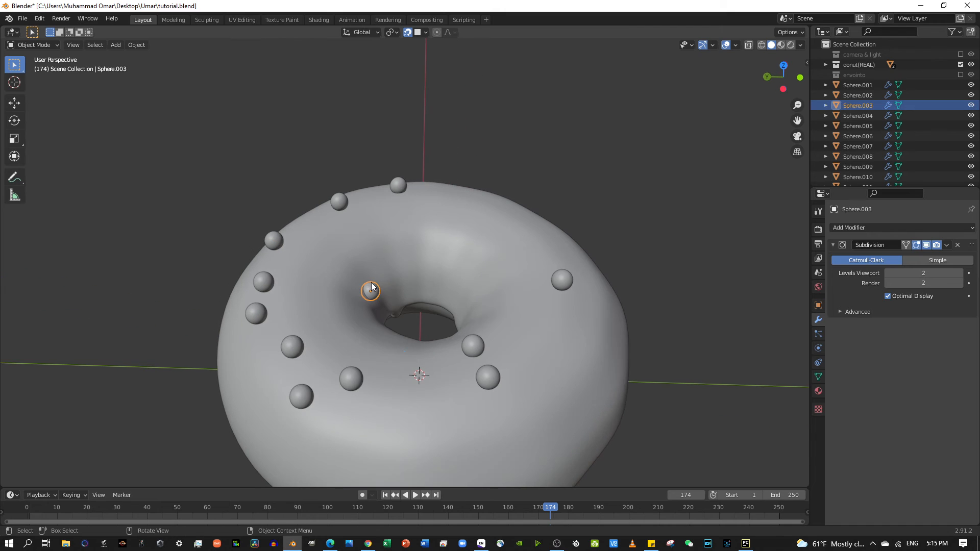
key(g)
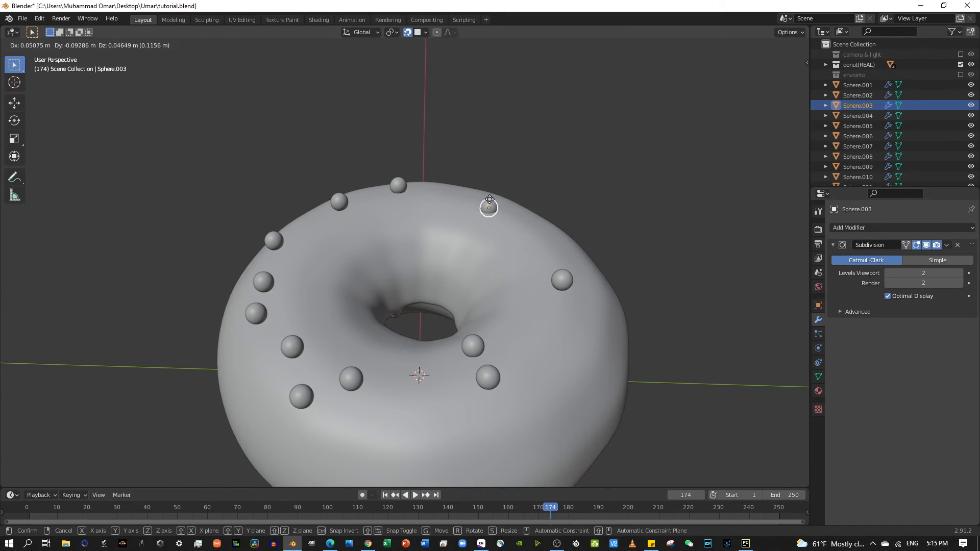
click(489, 200)
Raise Sphere.003 along Z by about 0.002 m and again by about 0.005 m to fit the icing surface
key(g)
key(z)
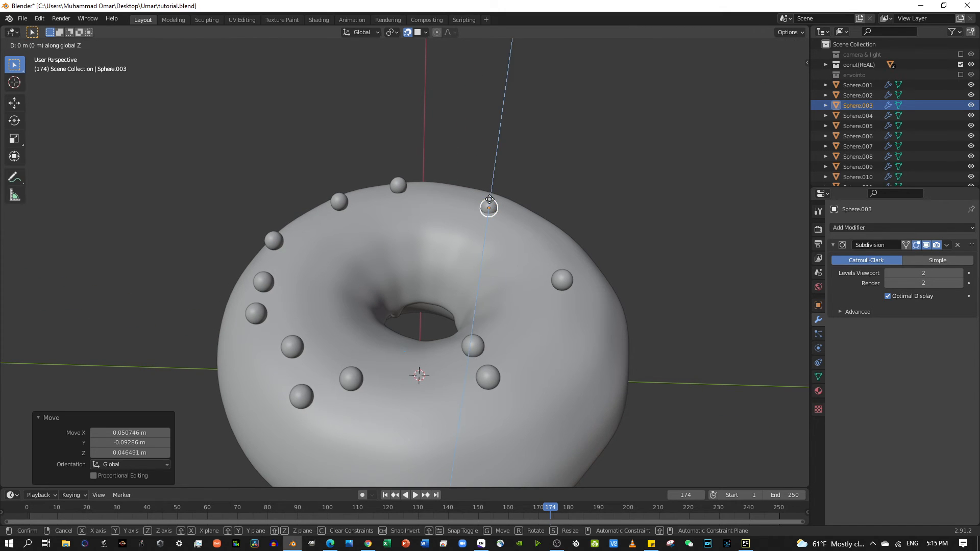
click(488, 198)
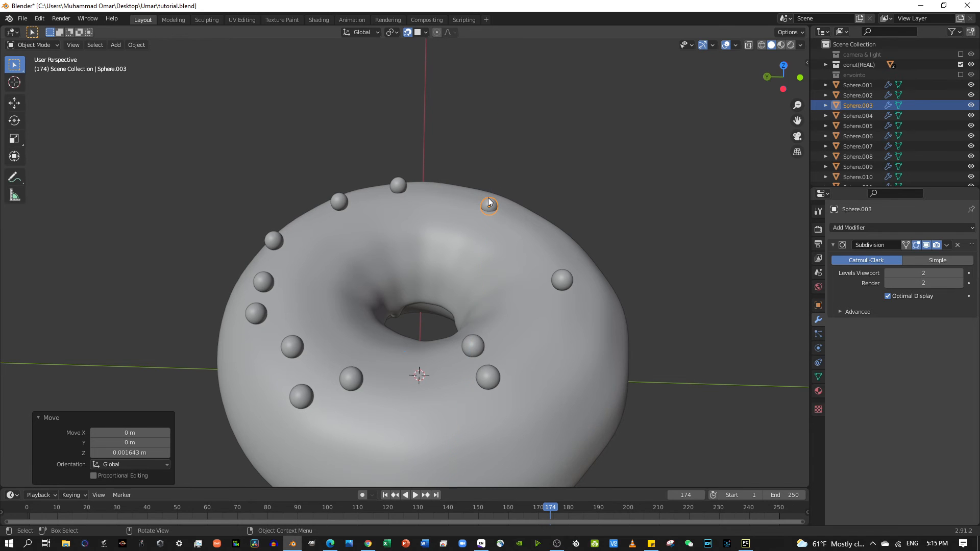
middle_drag(488, 197, 394, 148)
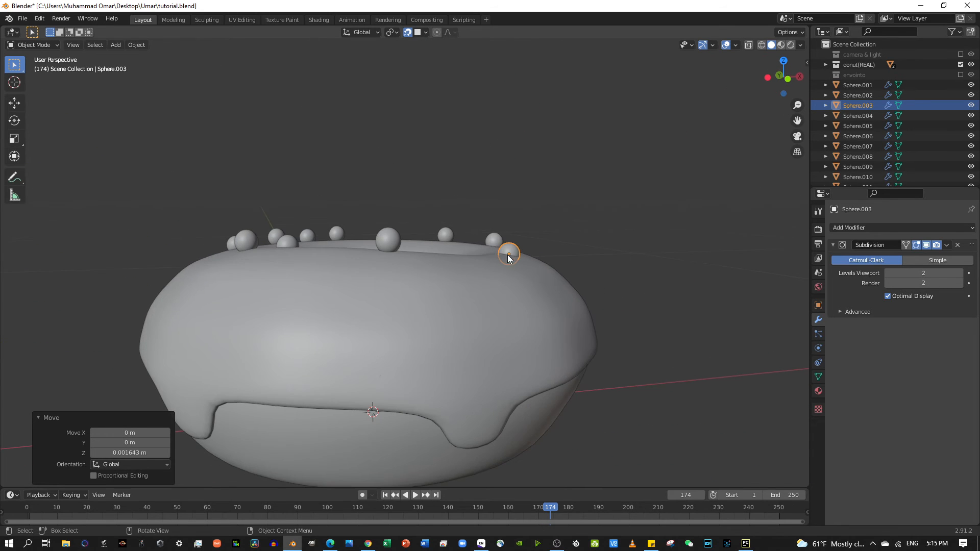
key(g)
key(z)
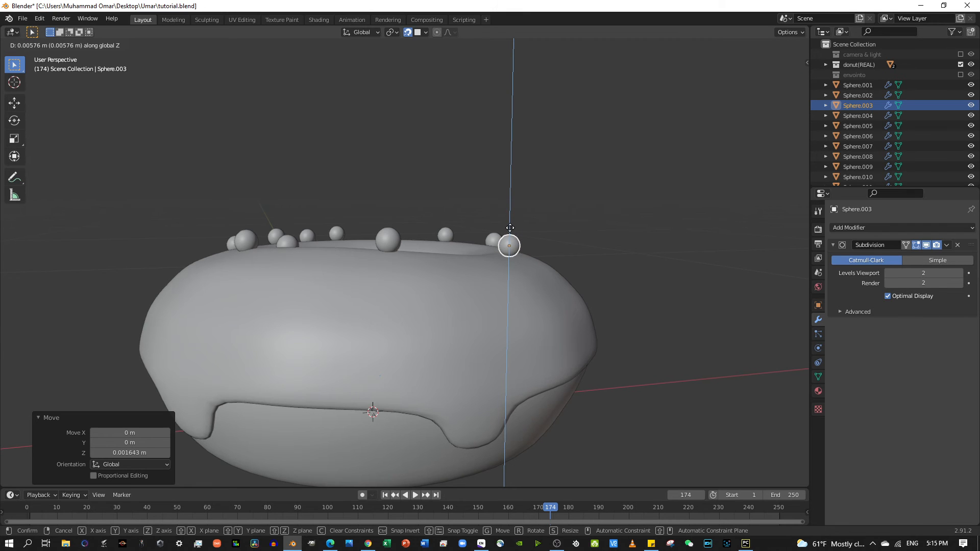
click(509, 233)
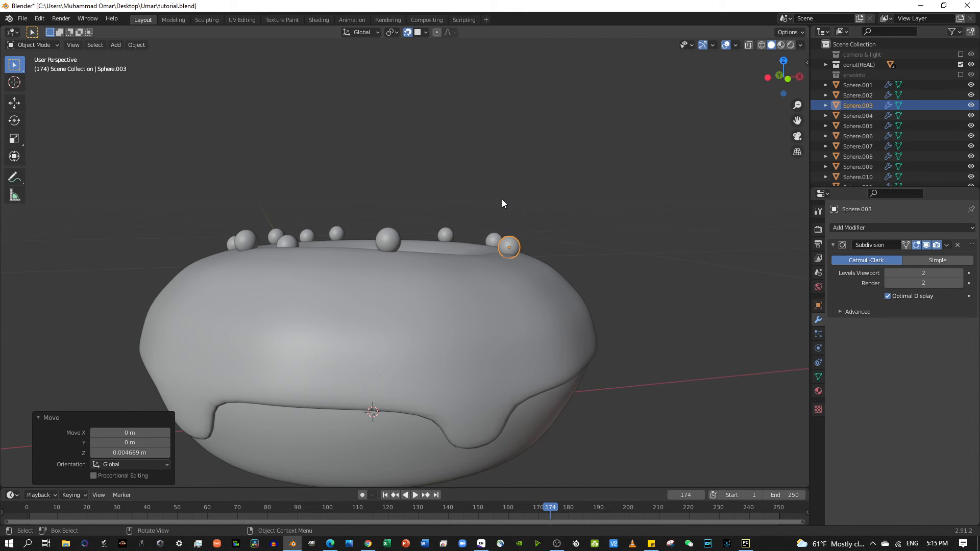
Switch Sphere.003 from Object Mode to Weight Paint mode
middle_drag(501, 199, 516, 180)
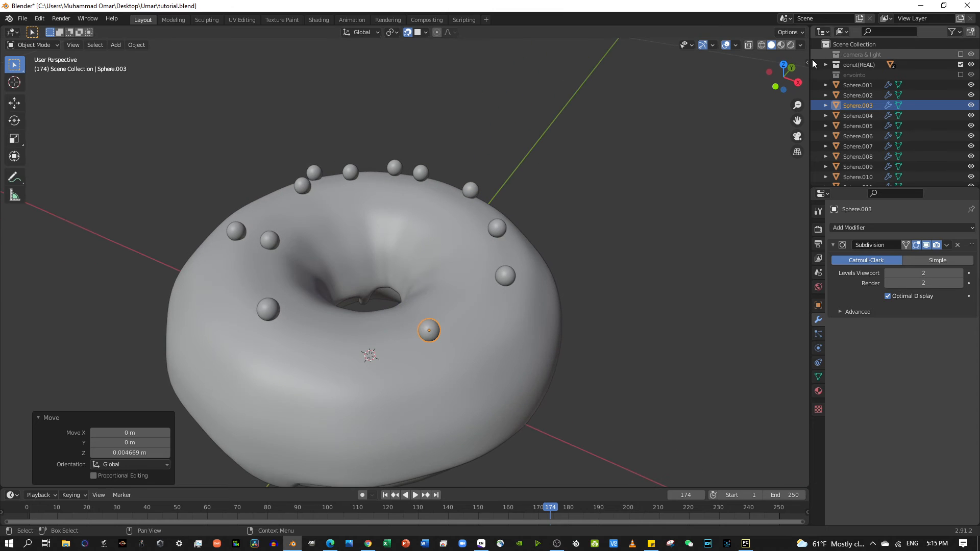
click(47, 44)
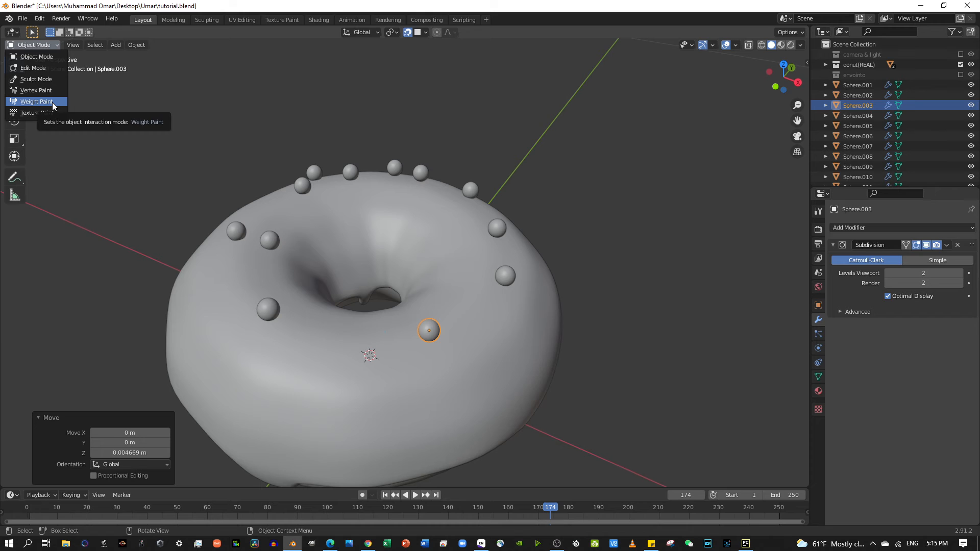
click(37, 102)
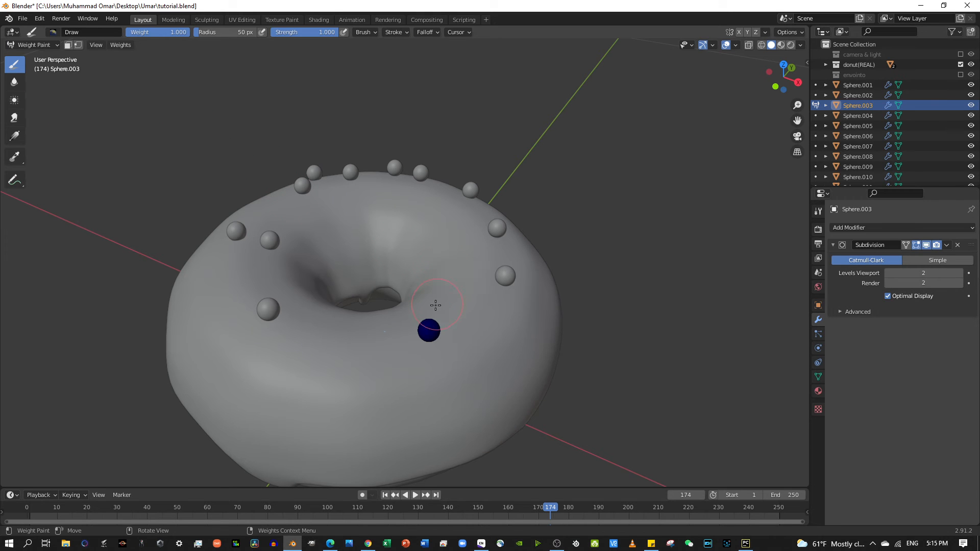
middle_drag(415, 264, 388, 309)
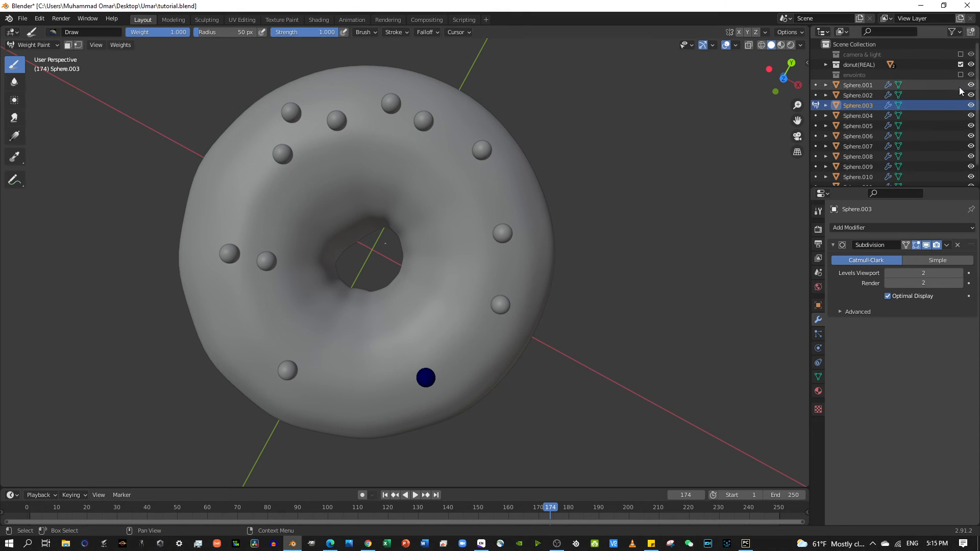
click(826, 85)
click(826, 86)
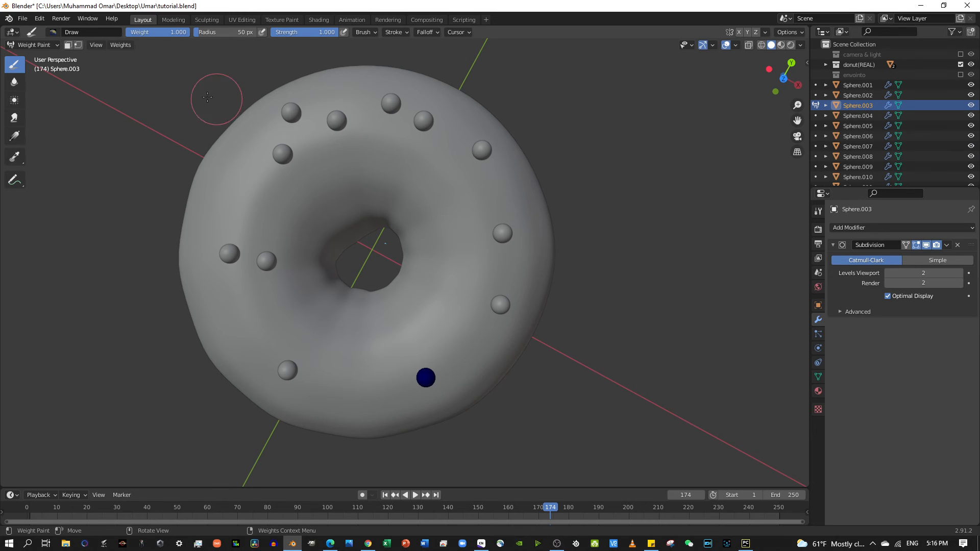
Return Sphere.003 to Object Mode and put the icing object into Weight Paint mode
click(42, 41)
click(40, 52)
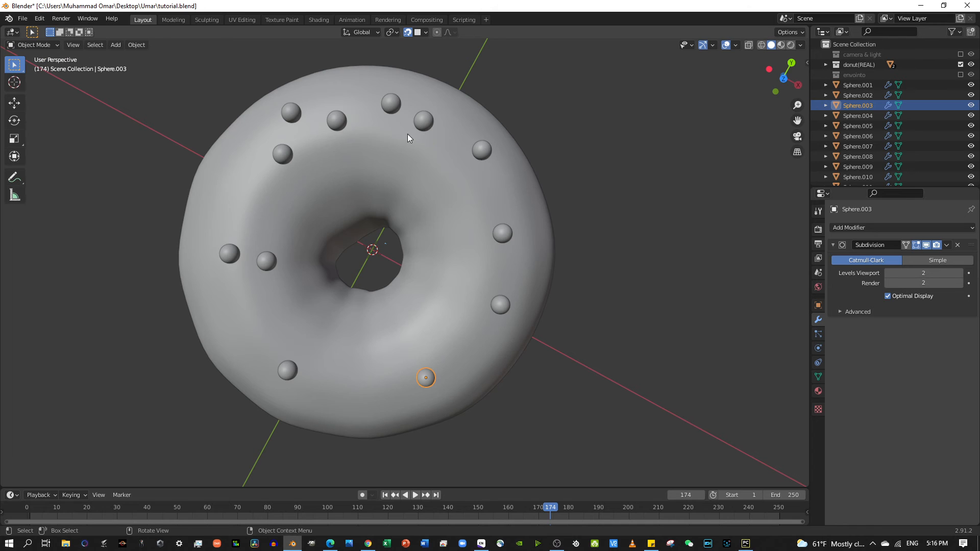
middle_drag(601, 150, 551, 80)
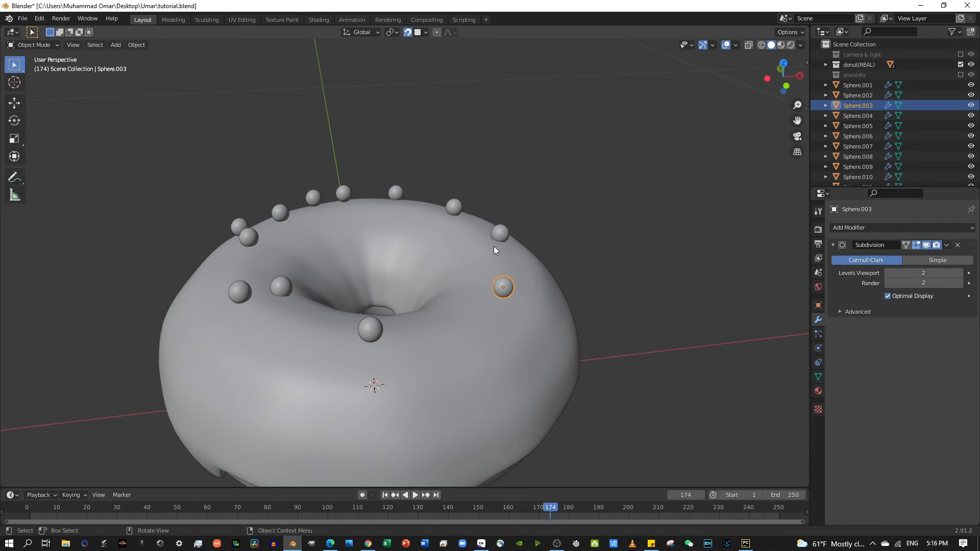
click(509, 275)
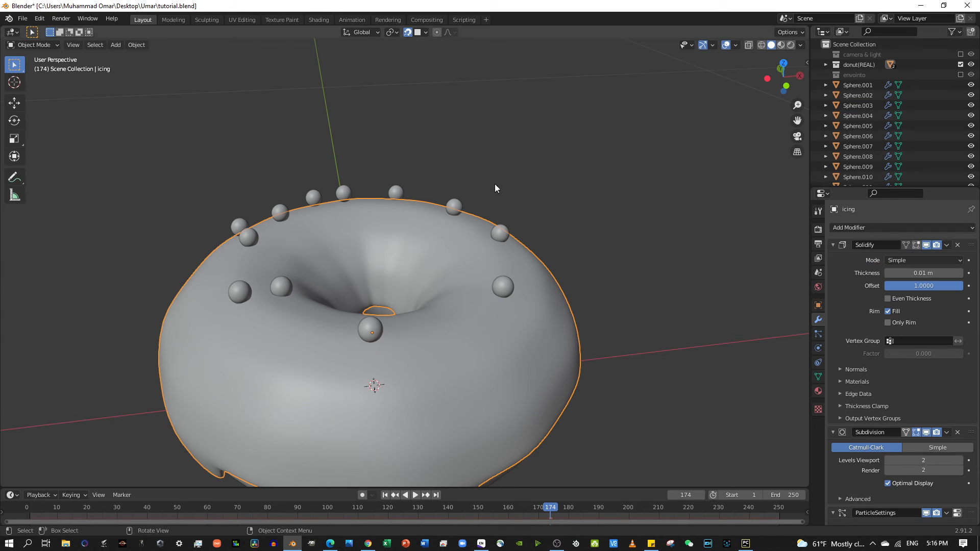
click(39, 46)
click(35, 100)
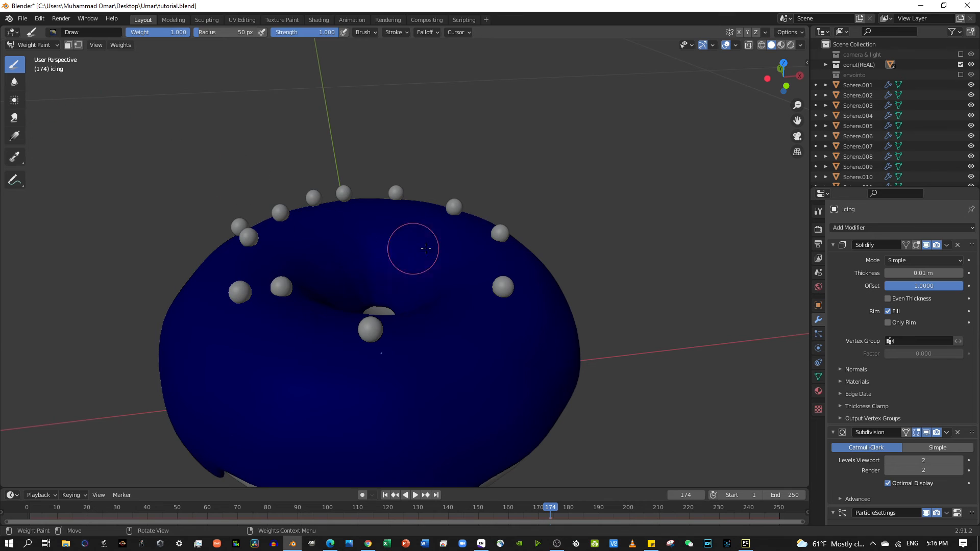
Hide all sprinkle spheres, Sphere.001 through Sphere.012, in the viewport so that only the donut remains displayed
middle_drag(581, 146, 541, 246)
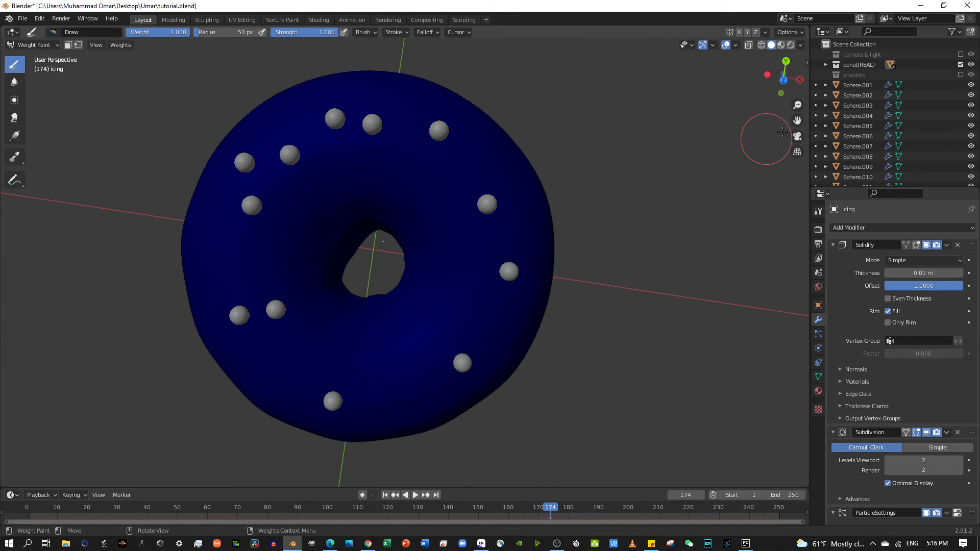
click(971, 95)
click(971, 105)
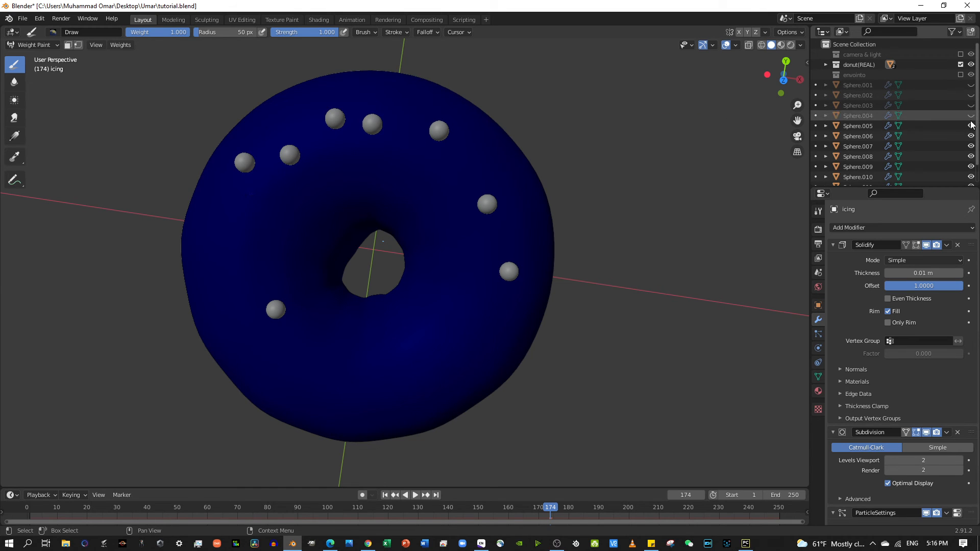
click(970, 126)
click(971, 135)
click(971, 146)
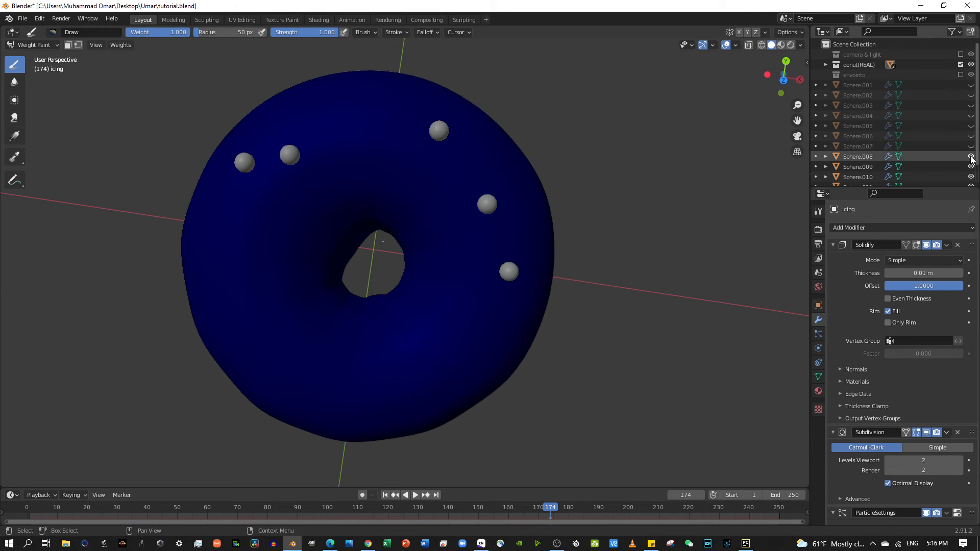
click(970, 157)
click(971, 167)
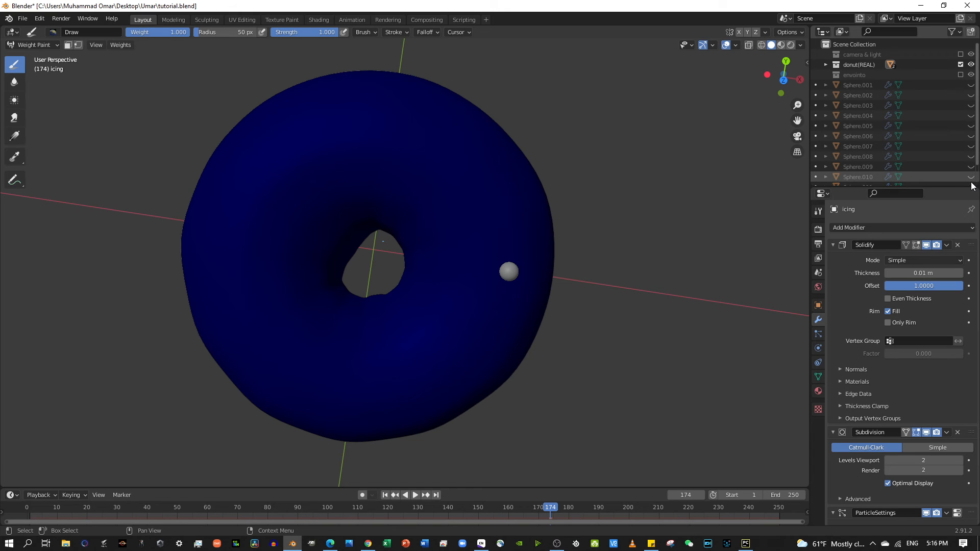
scroll(935, 151, down, 2)
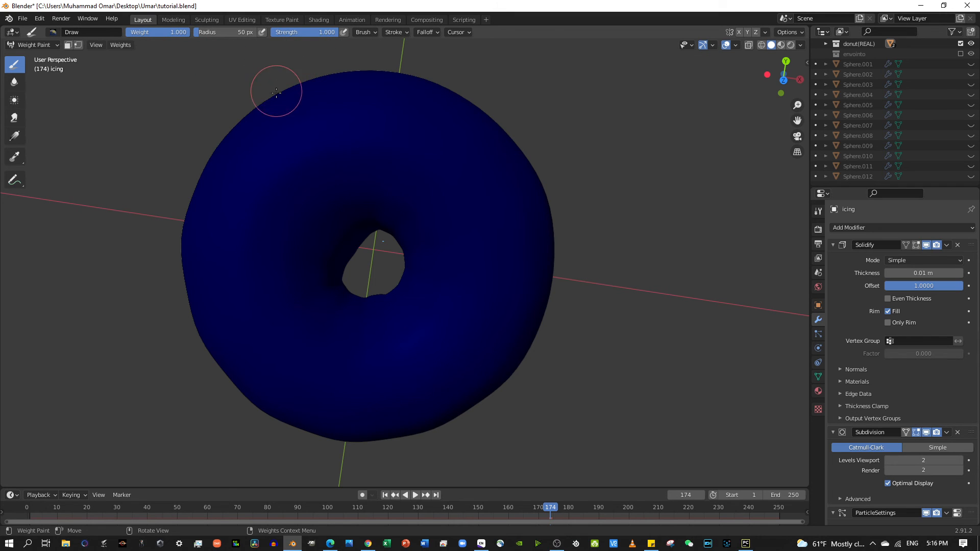
Weight-paint the icing's upper surface around the ring from the top view at weight 1.000, enlarging the brush radius to 136 px
click(784, 80)
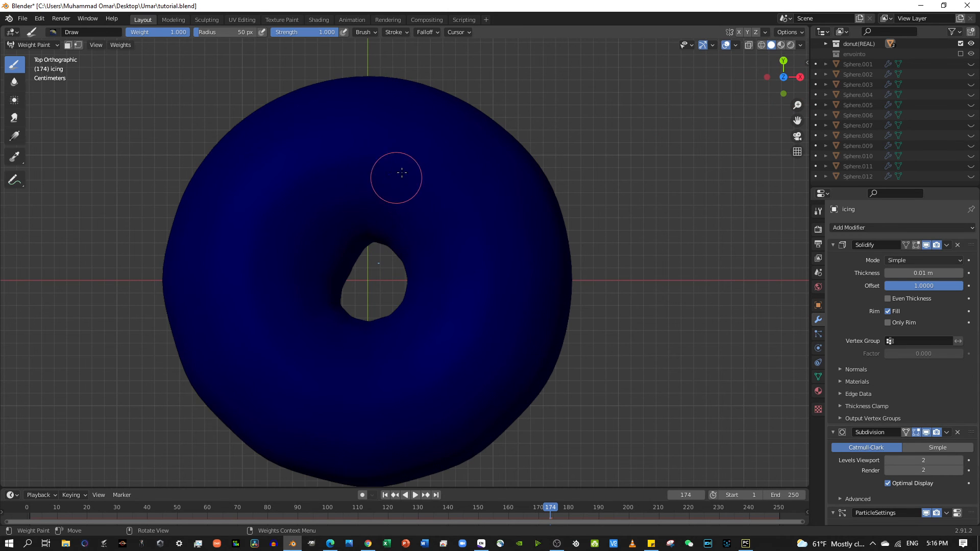
mouse_move(479, 255)
mouse_down()
mouse_move(449, 171)
mouse_move(359, 105)
mouse_up()
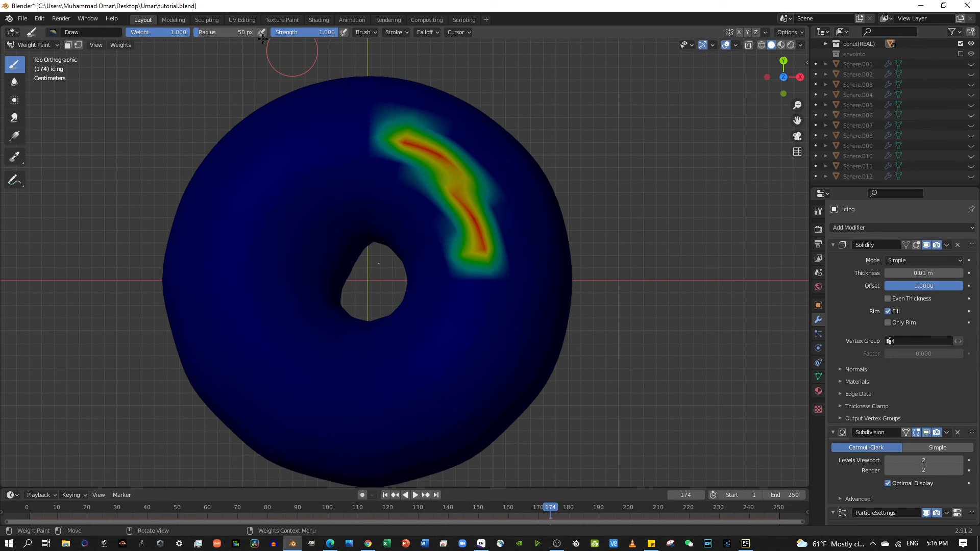
mouse_move(238, 32)
mouse_down()
mouse_move(253, 32)
mouse_move(240, 36)
mouse_up()
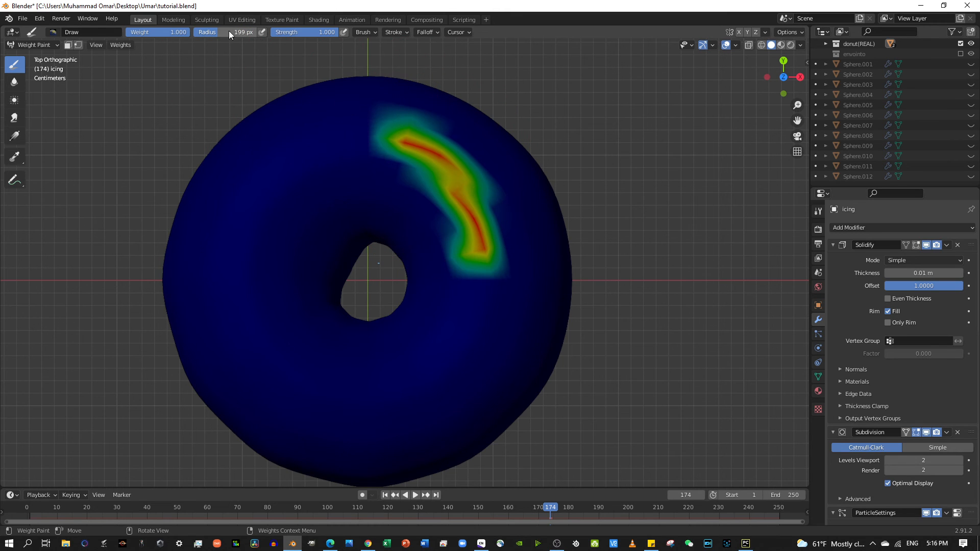
drag(240, 32, 237, 32)
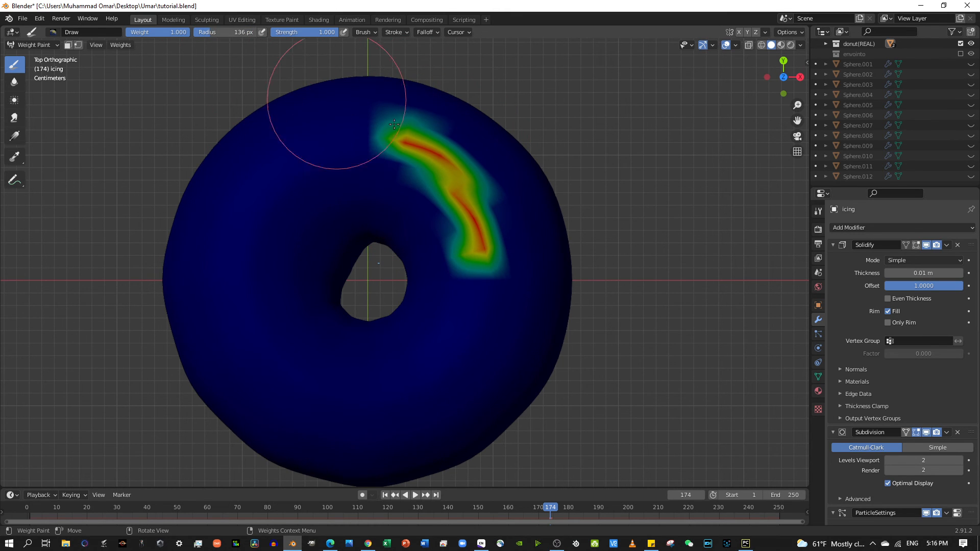
mouse_move(474, 219)
mouse_down()
mouse_move(486, 245)
mouse_move(445, 155)
mouse_move(390, 131)
mouse_move(324, 127)
mouse_move(269, 158)
mouse_move(237, 243)
mouse_move(263, 347)
mouse_move(285, 353)
mouse_move(307, 376)
mouse_move(388, 394)
mouse_move(455, 358)
mouse_move(503, 257)
mouse_move(466, 171)
mouse_move(376, 135)
mouse_move(289, 171)
mouse_move(271, 254)
mouse_move(289, 308)
mouse_move(342, 352)
mouse_move(444, 296)
mouse_move(424, 219)
mouse_move(360, 176)
mouse_move(296, 201)
mouse_move(504, 176)
mouse_move(525, 223)
mouse_move(533, 280)
mouse_move(459, 415)
mouse_move(354, 424)
mouse_move(285, 413)
mouse_move(219, 349)
mouse_move(185, 284)
mouse_move(195, 197)
mouse_move(211, 162)
mouse_move(192, 245)
mouse_move(348, 153)
mouse_up()
Fill the weakly painted areas along the icing's outer upper slope with weight 1.000
middle_drag(347, 153, 415, 77)
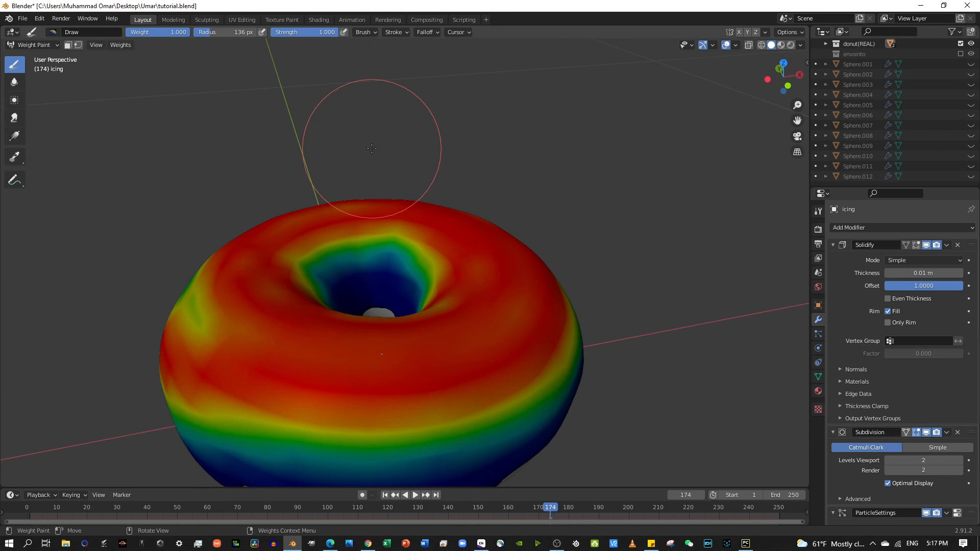
middle_drag(372, 131, 353, 173)
mouse_move(265, 287)
mouse_down()
mouse_move(285, 350)
mouse_move(338, 372)
mouse_move(503, 219)
mouse_move(406, 147)
mouse_move(306, 186)
mouse_up()
Set the brush weight to 0.000 and radius to 65 px, and remove the painted weight from the icing's side and drip
mouse_move(510, 76)
middle_down()
mouse_move(546, 33)
mouse_move(462, 358)
mouse_move(462, 266)
mouse_move(464, 394)
mouse_move(455, 389)
mouse_move(497, 385)
mouse_move(426, 390)
mouse_move(423, 370)
middle_up()
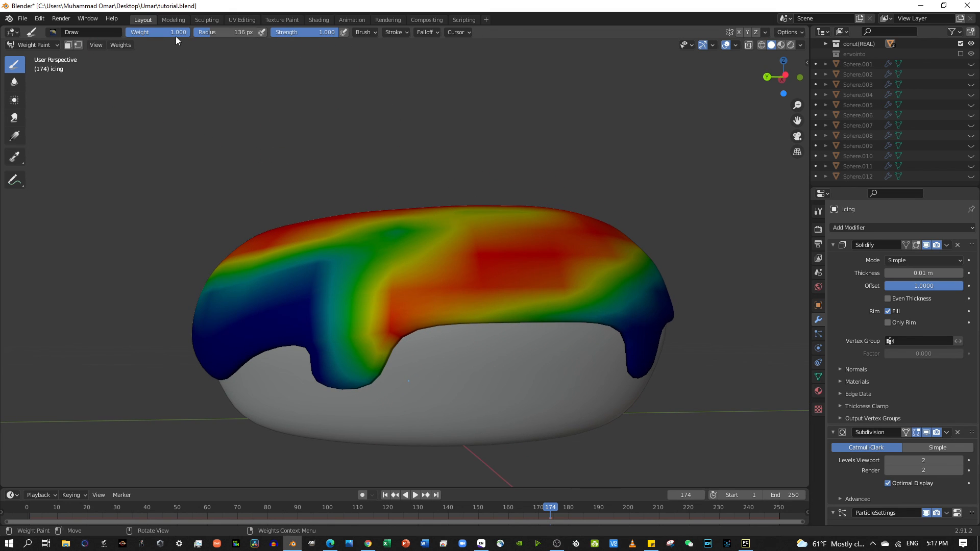
drag(179, 34, 125, 32)
mouse_move(352, 347)
mouse_down()
mouse_move(403, 316)
mouse_move(388, 302)
mouse_move(531, 301)
mouse_move(481, 308)
mouse_up()
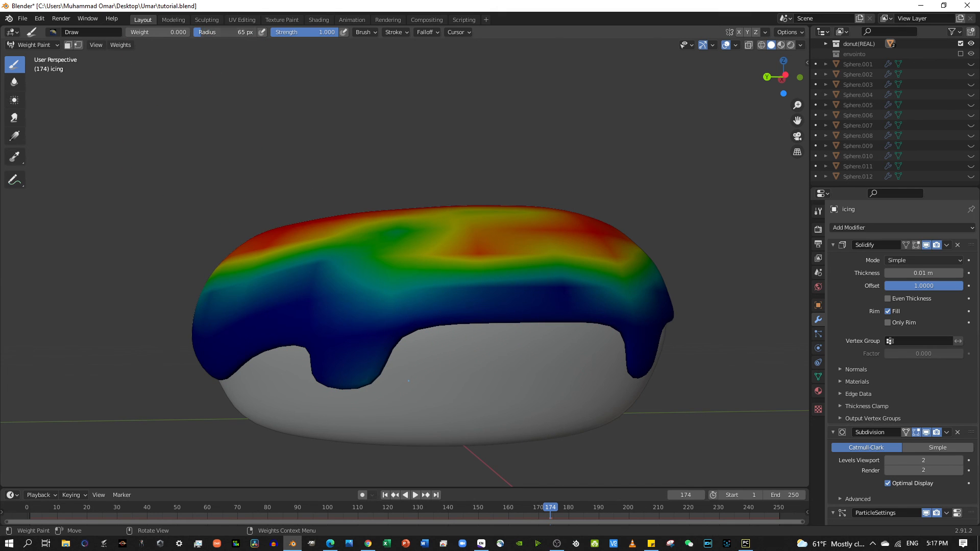
mouse_move(387, 279)
mouse_down()
mouse_move(383, 291)
mouse_move(324, 280)
mouse_move(553, 280)
mouse_move(634, 292)
mouse_move(234, 291)
mouse_move(254, 290)
mouse_up()
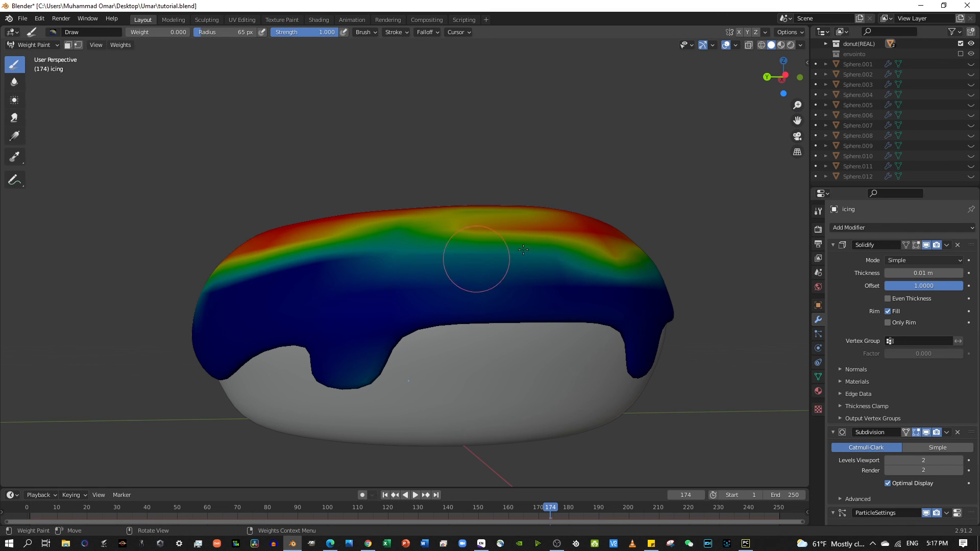
Paint zero weight around the icing's remaining outer sides, keeping full weight only on the upper surface
mouse_move(643, 255)
middle_down()
mouse_move(507, 284)
mouse_move(533, 258)
mouse_move(483, 242)
middle_up()
mouse_move(483, 242)
mouse_down()
mouse_move(527, 243)
mouse_move(405, 207)
mouse_move(309, 213)
mouse_move(459, 225)
mouse_move(321, 223)
mouse_move(453, 238)
mouse_move(481, 228)
mouse_move(494, 243)
mouse_up()
mouse_move(494, 243)
middle_down()
mouse_move(568, 274)
mouse_move(612, 271)
middle_up()
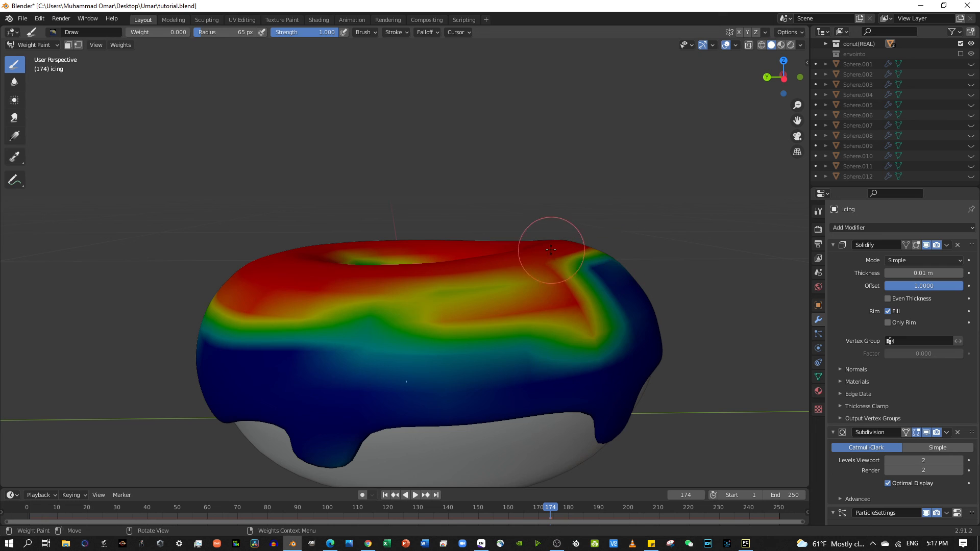
mouse_move(652, 328)
middle_down()
mouse_move(648, 275)
mouse_move(408, 307)
middle_up()
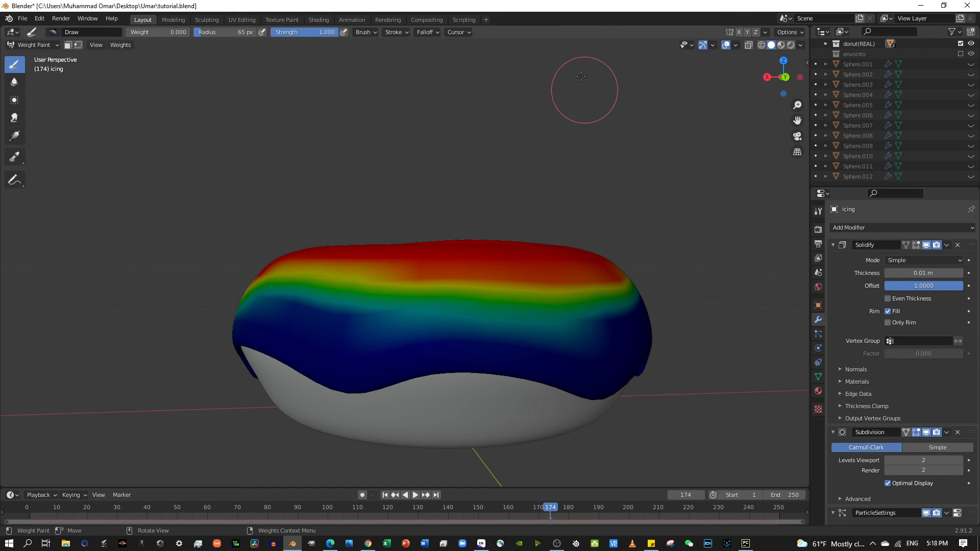
Paint a zero-weight patch near the icing's outer upper edge and repaint it at weight 1.000
middle_drag(495, 183, 496, 182)
mouse_move(509, 199)
middle_down()
mouse_move(479, 248)
mouse_move(508, 225)
middle_up()
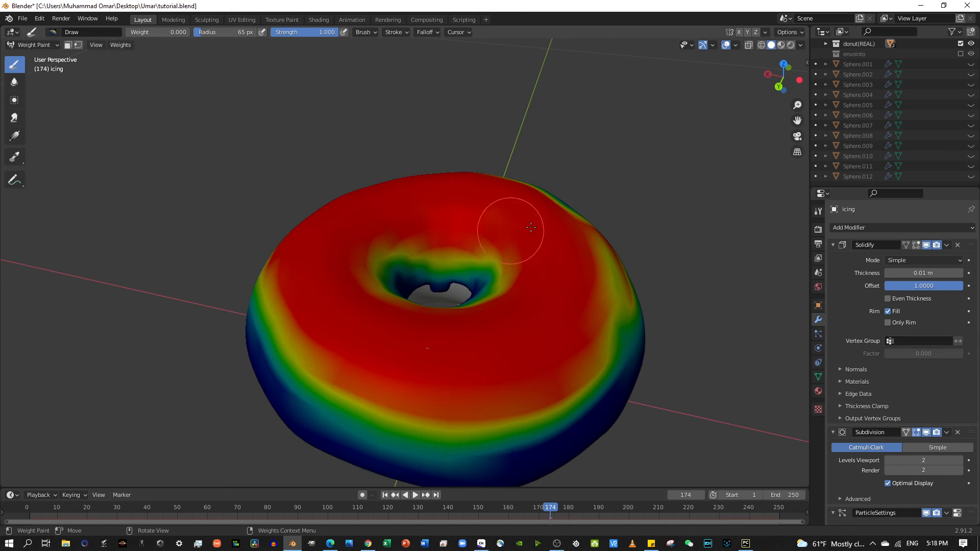
click(596, 290)
drag(597, 290, 589, 326)
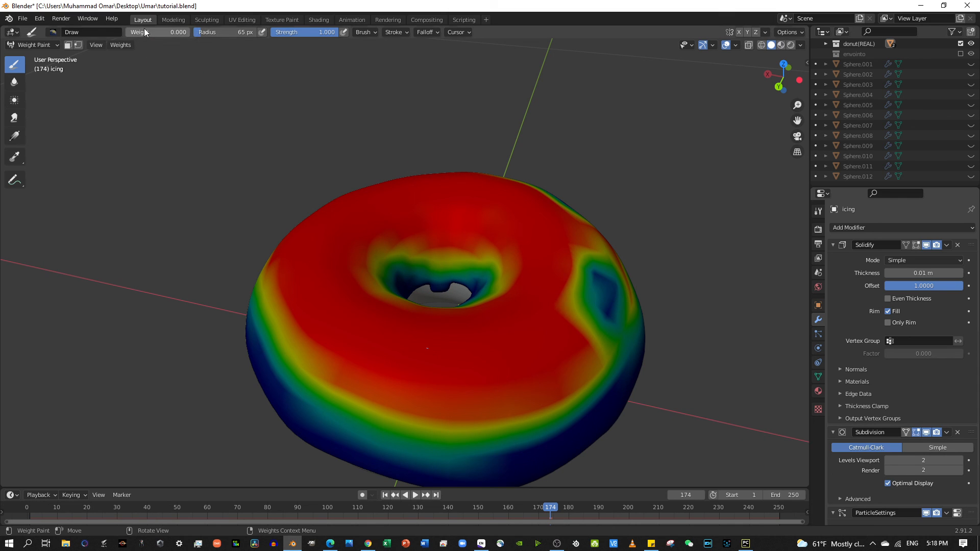
mouse_move(587, 285)
mouse_down()
mouse_move(590, 306)
mouse_move(574, 262)
mouse_up()
mouse_move(590, 274)
mouse_down()
mouse_move(587, 249)
mouse_move(589, 276)
mouse_up()
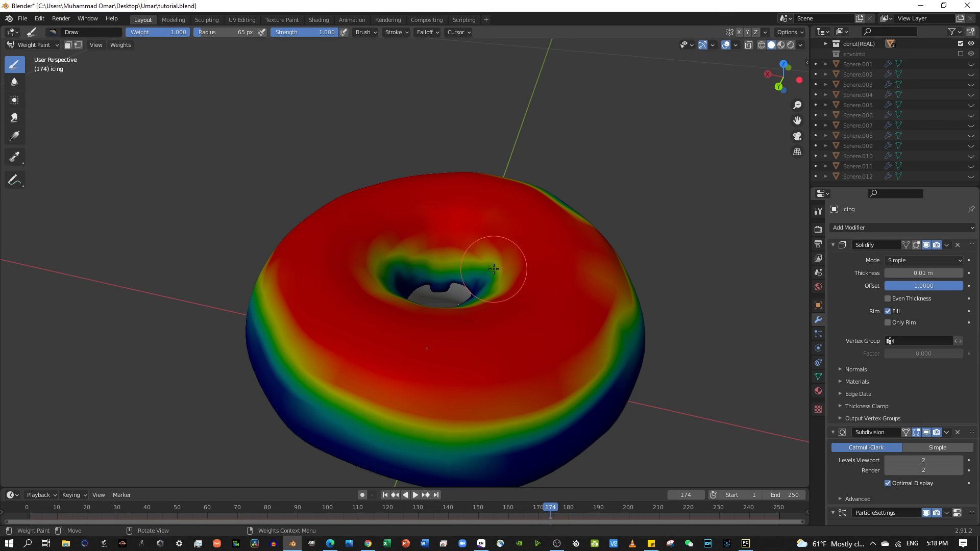